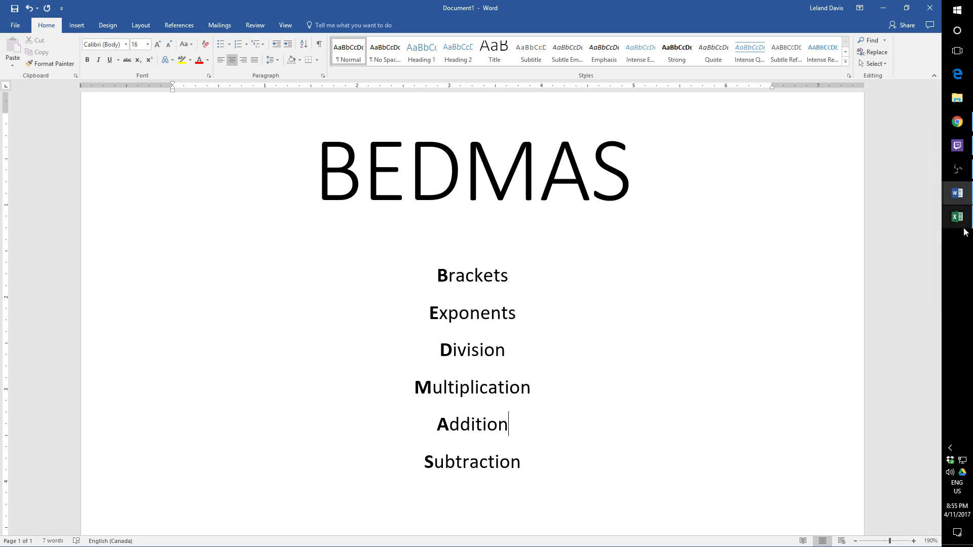
- Switch to the Lesson 5 - Practice workbook in Excel and review the Transactions per Day table
left_click(952, 222)
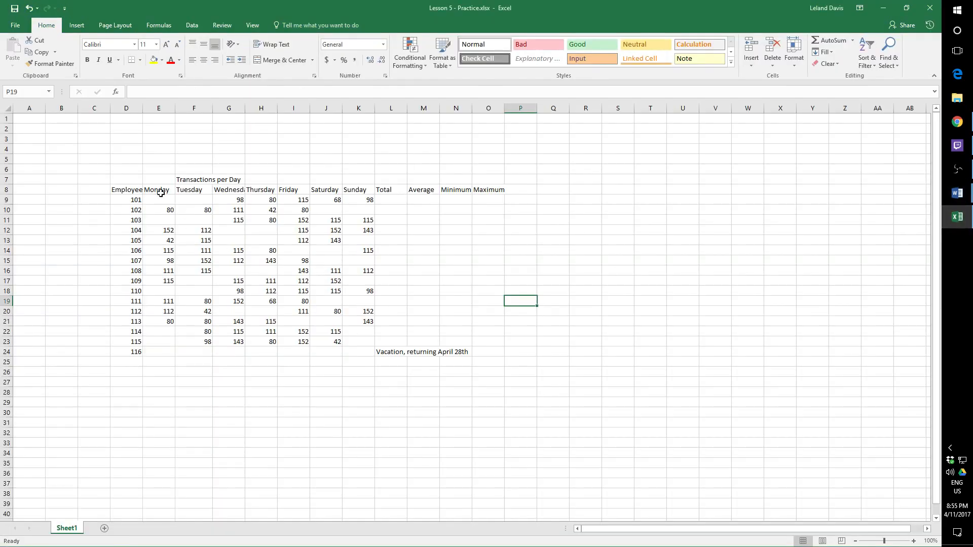
mouse_move(116, 179)
left_mouse_down()
mouse_move(414, 349)
mouse_move(486, 355)
left_mouse_up()
left_click(424, 203)
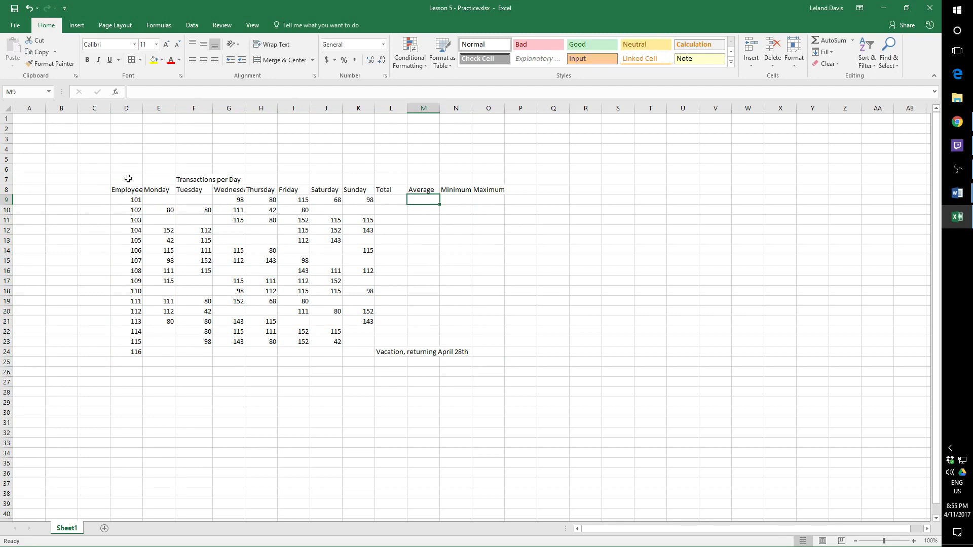
- Switch to Chrome and create a new Excel workbook named Lesson 5 - Practice in the Unit 3 - Excel OneDrive folder
left_click(957, 122)
left_click(239, 6)
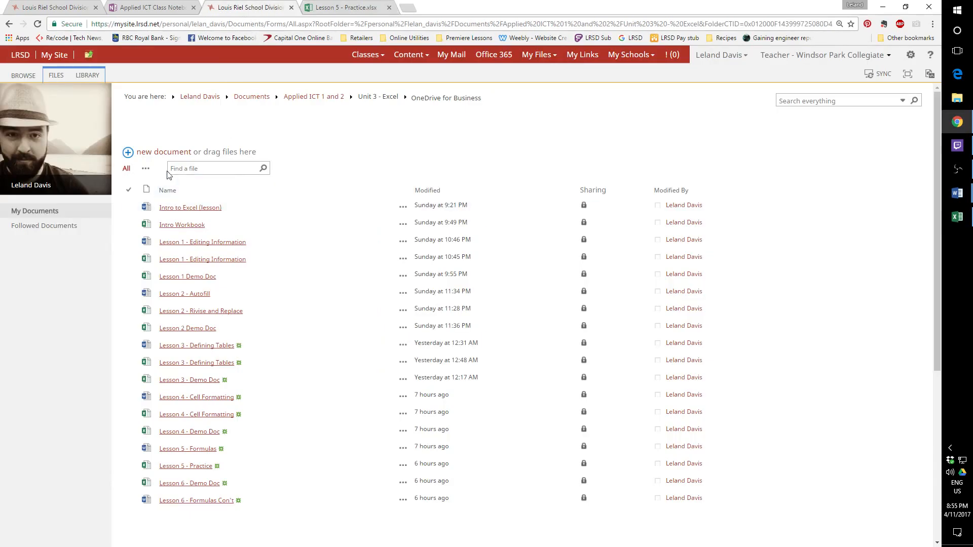
left_click(130, 154)
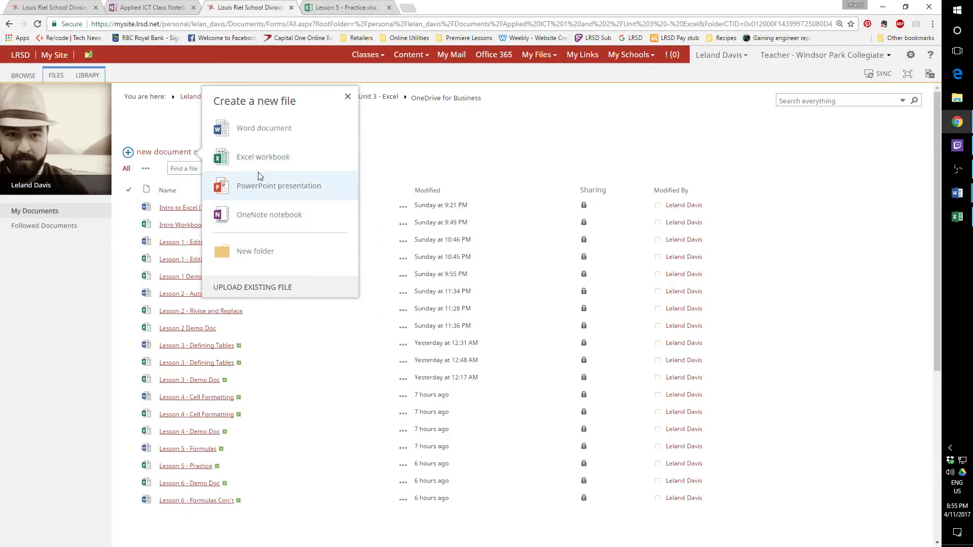
left_click(253, 154)
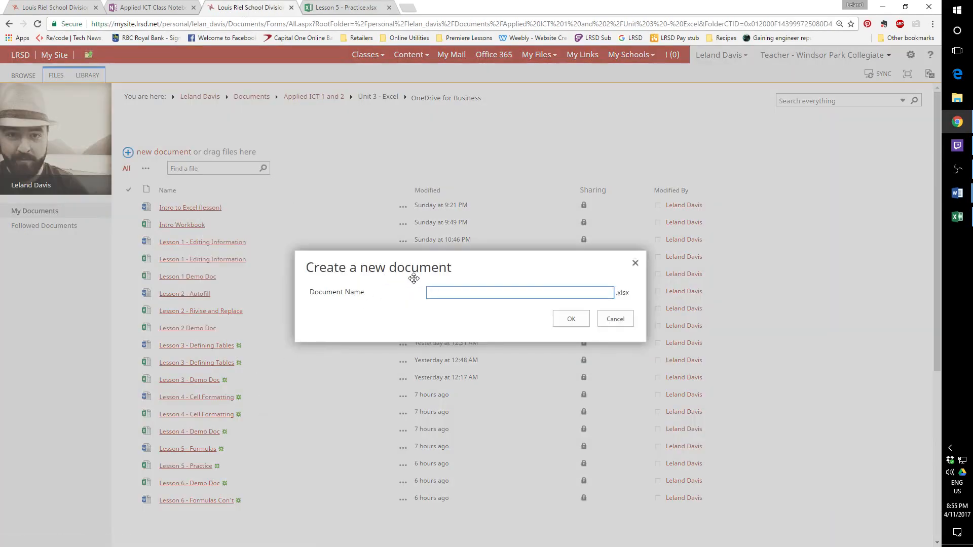
type("Lessson")
key("BackSpace")
key("BackSpace")
key("BackSpace")
type("on 5 - Practice")
key("Return")
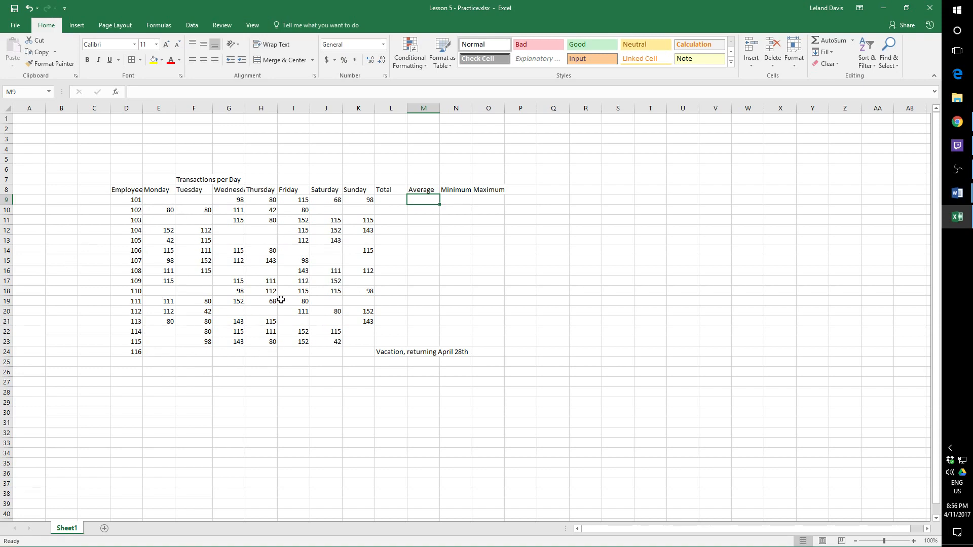
- Enter 25*15 without an equals sign in cell F34 below the table and inspect the cell's content
scroll(133, 353, "down", 9)
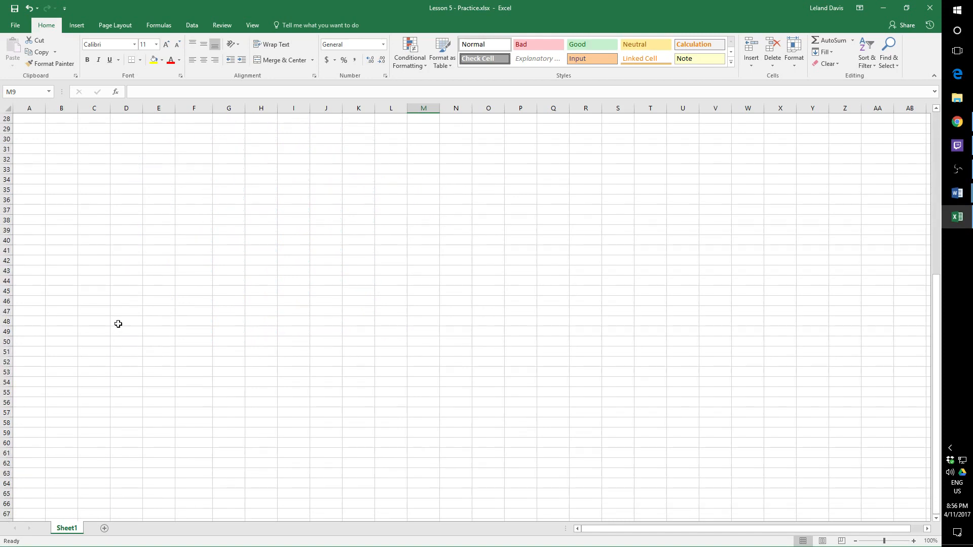
left_click(188, 180)
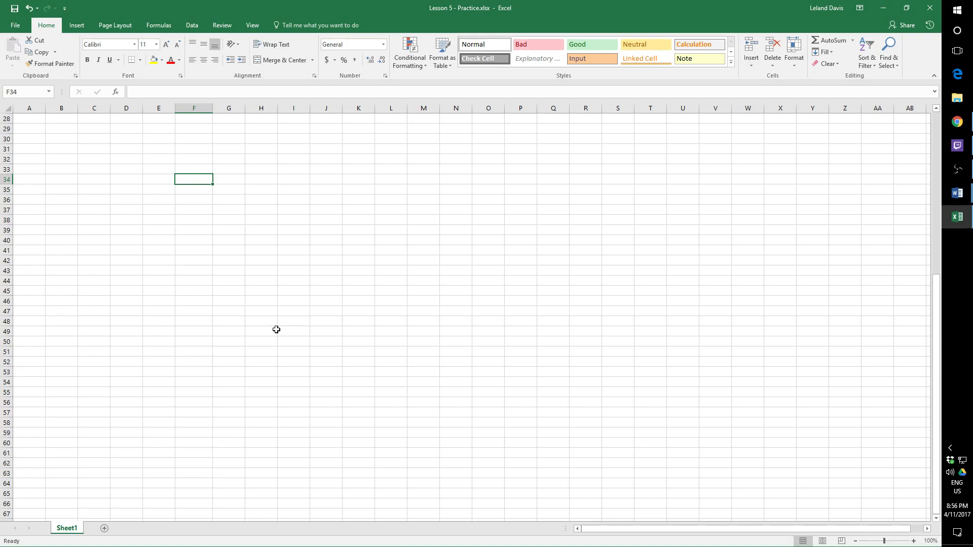
type("25")
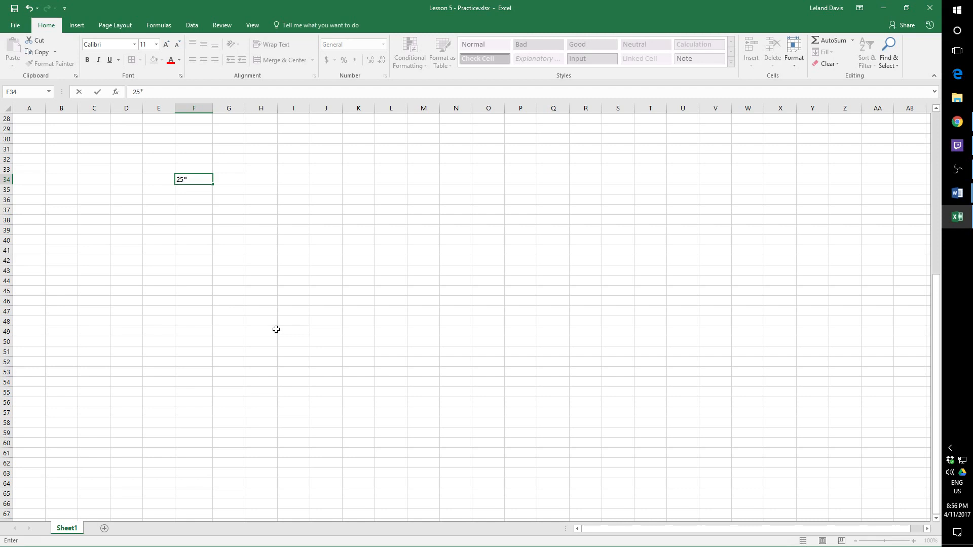
type("*15")
key("Return")
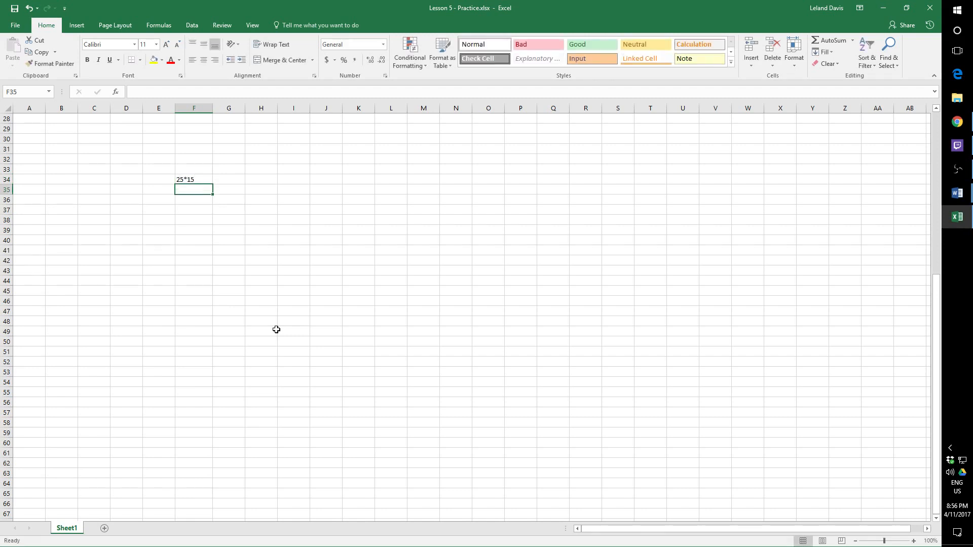
key("Up")
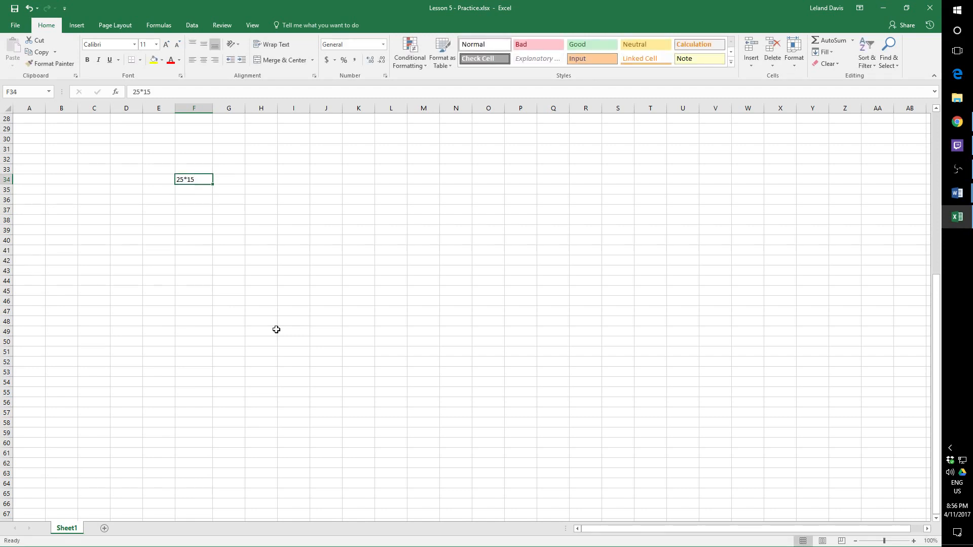
double_click(202, 179)
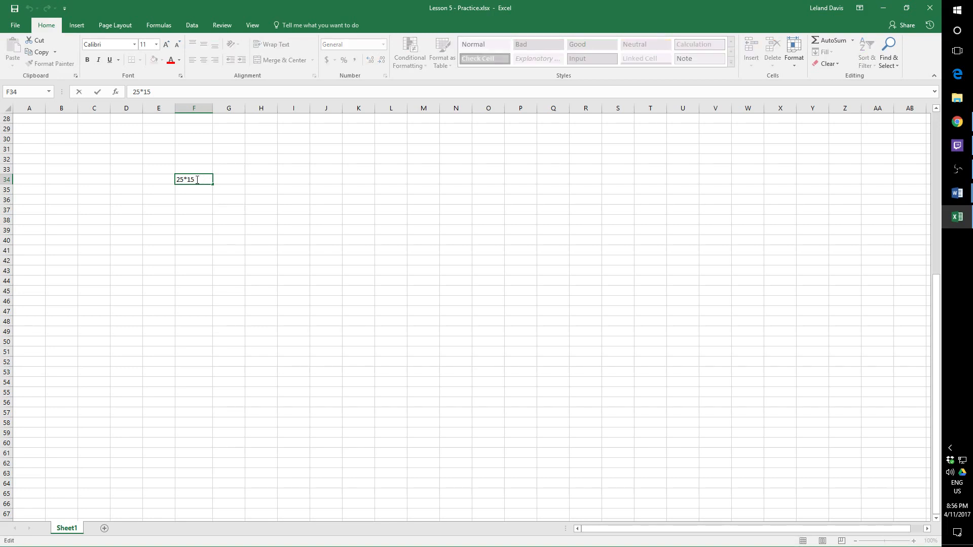
left_click(203, 188)
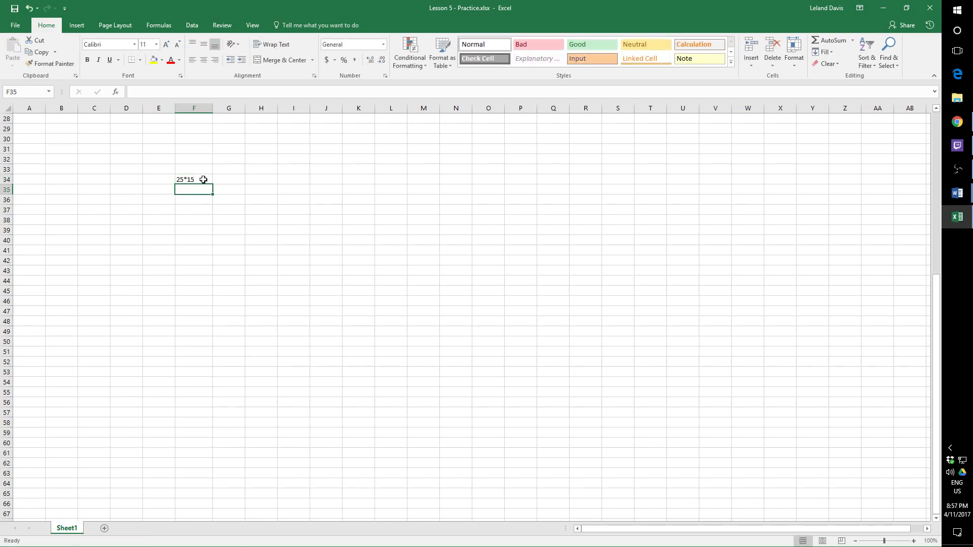
- Replace the content of cell F34 with the formula =25*15
left_click(202, 180)
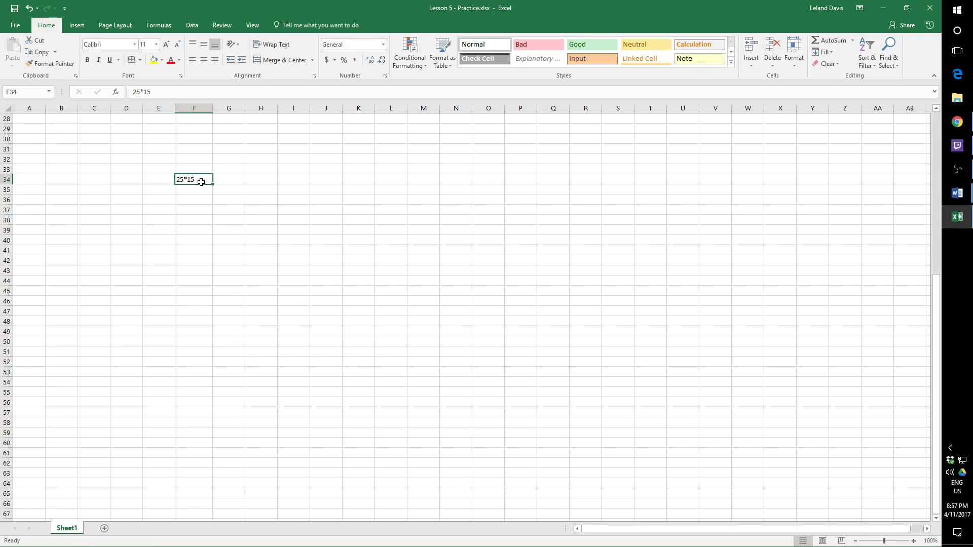
key("Delete")
type("=")
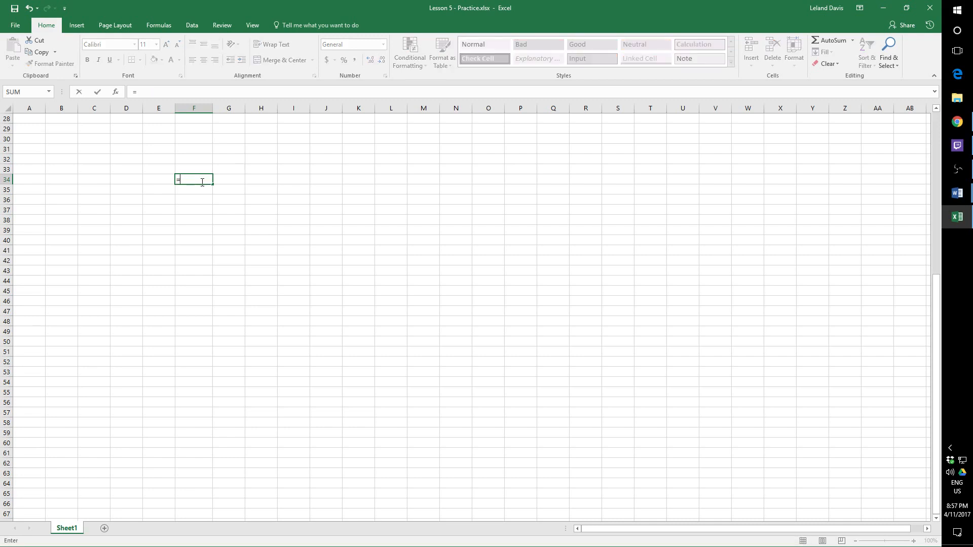
type("25*15")
key("Return")
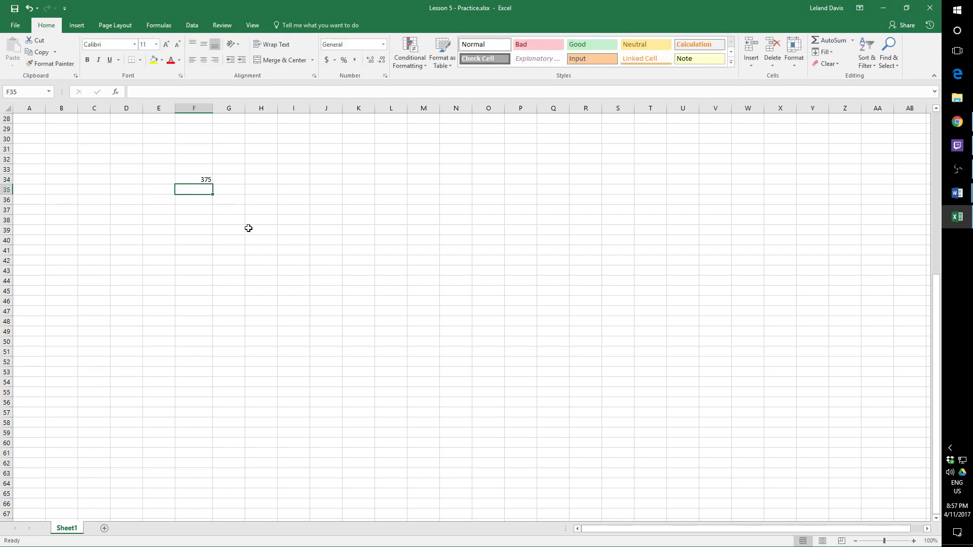
- Compare the result displayed in cell F34 with the multiplication formula behind it
left_click(206, 181)
left_click(207, 191)
left_click(197, 179)
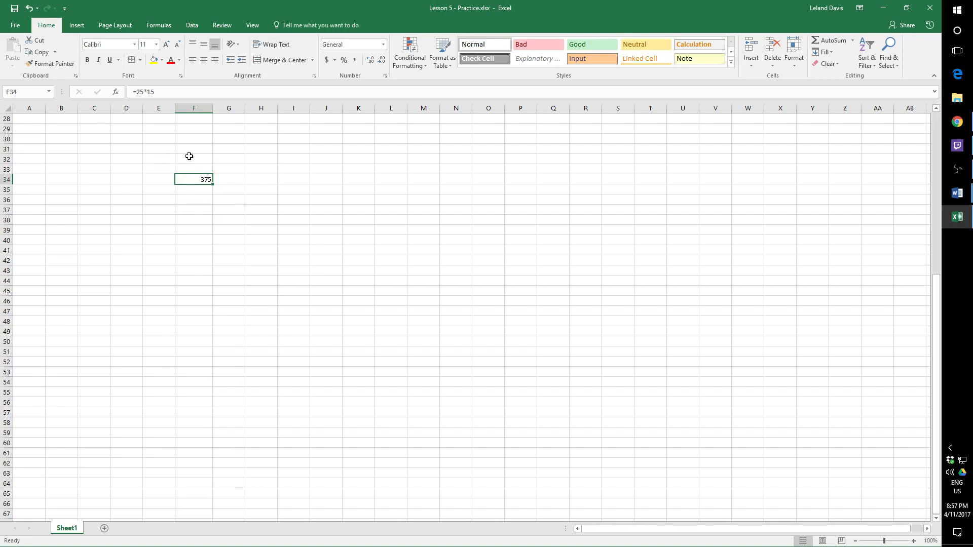
left_click_drag(155, 92, 133, 93)
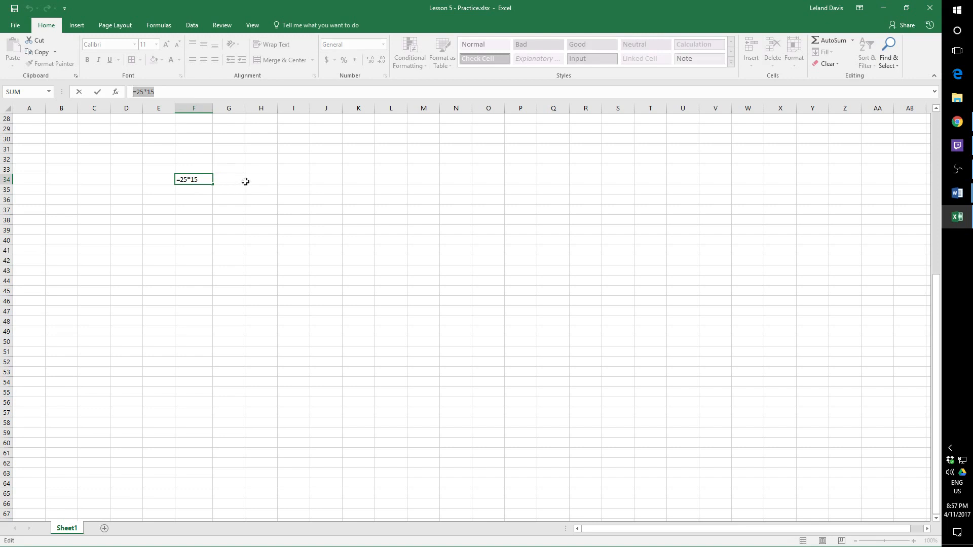
key("Return")
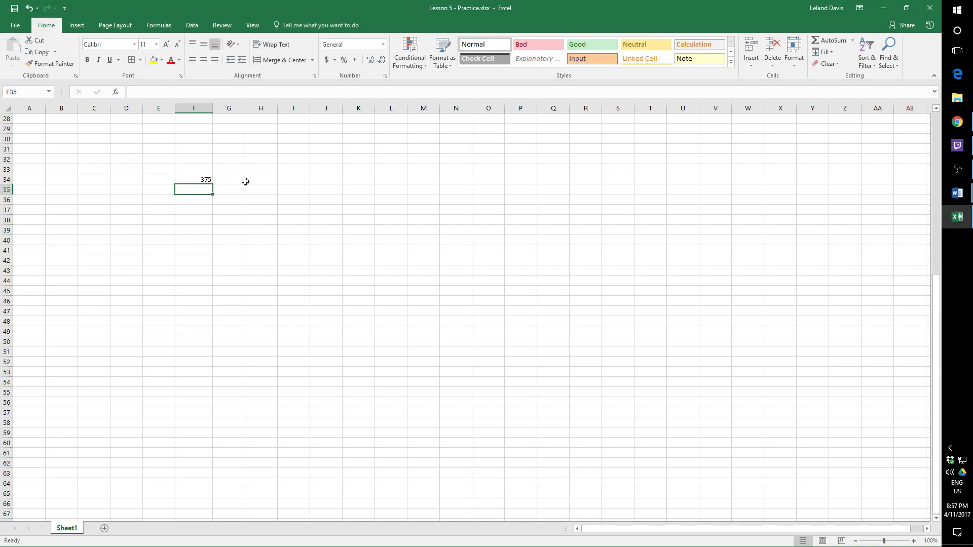
left_click(202, 179)
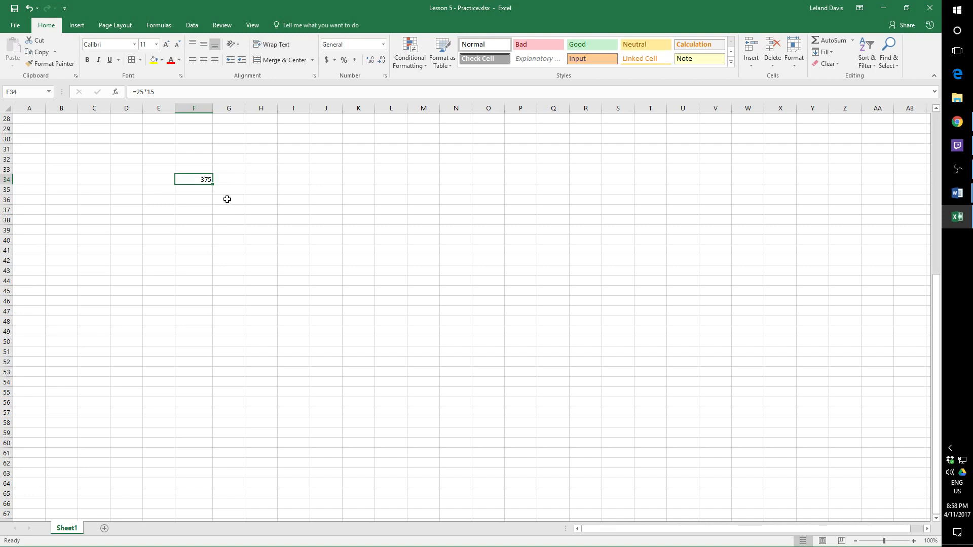
left_click(200, 169)
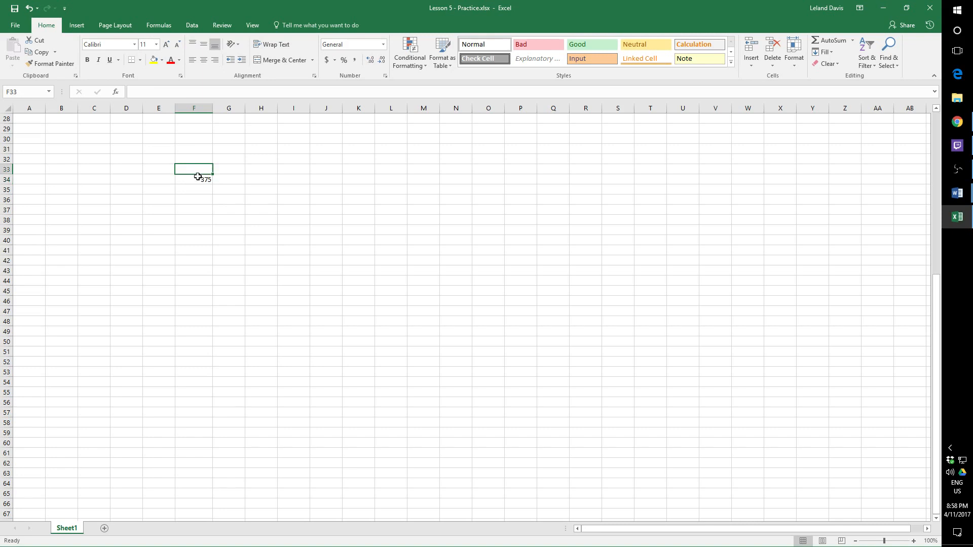
- Clear cell F34 and enter the division formula =15/2.78
left_click(197, 178)
key("Delete")
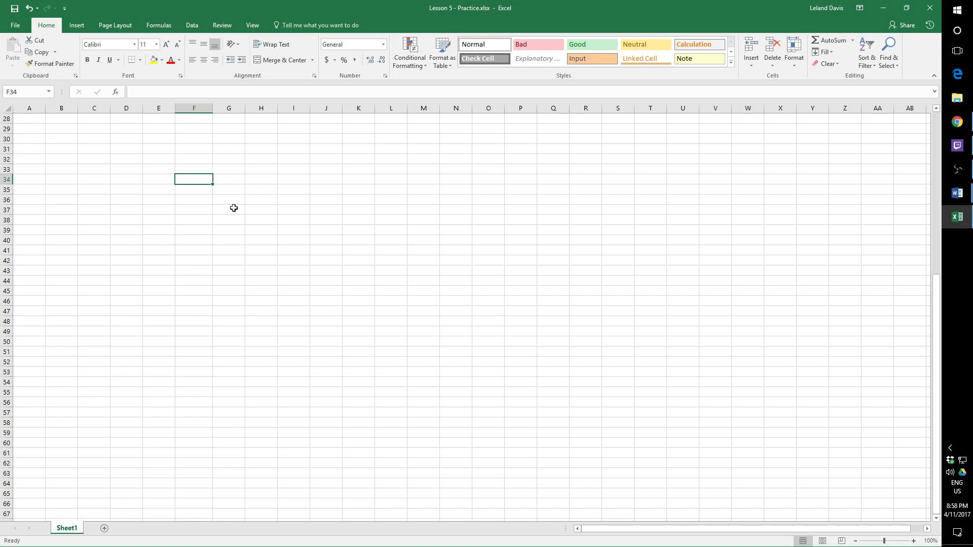
type("=")
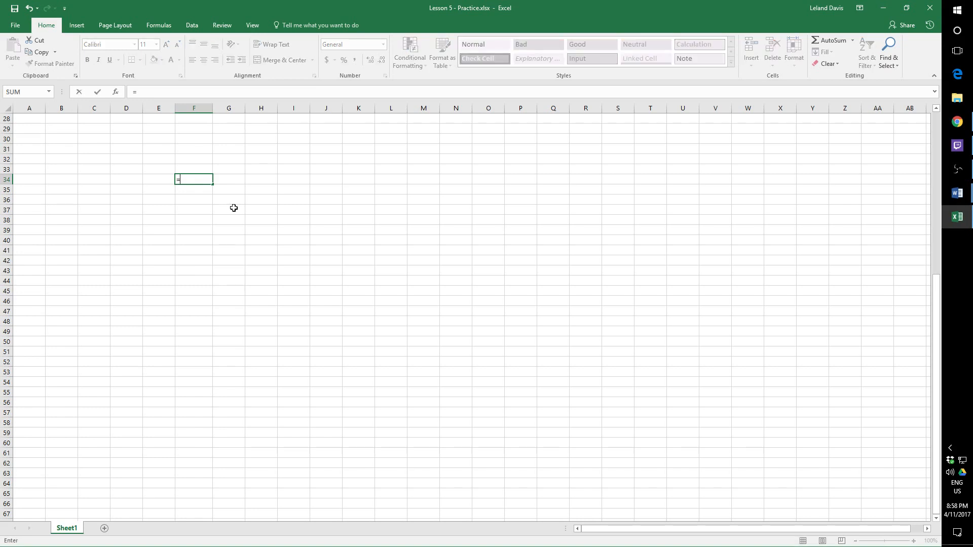
type("15/2.78")
key("Return")
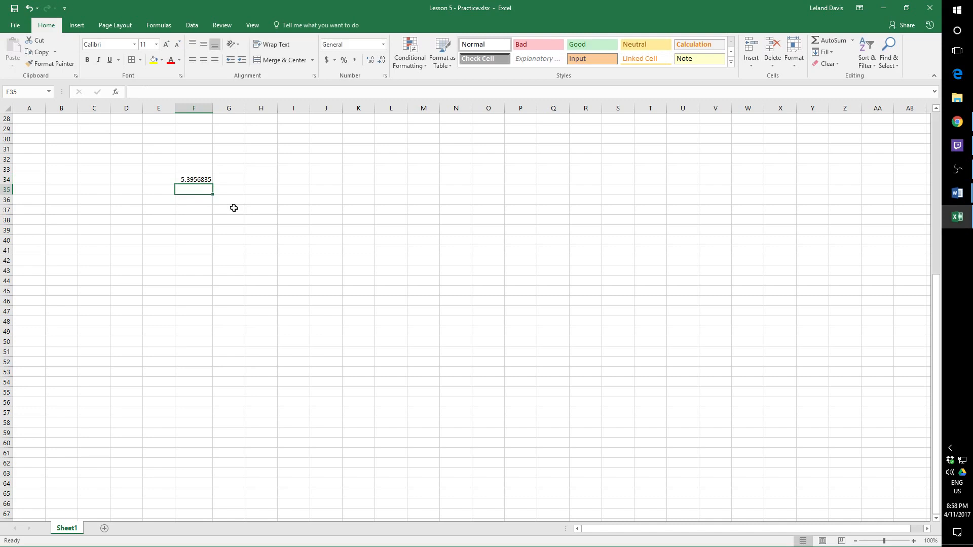
- Overwrite cell F34 with the subtraction formula =52-17
left_click(194, 179)
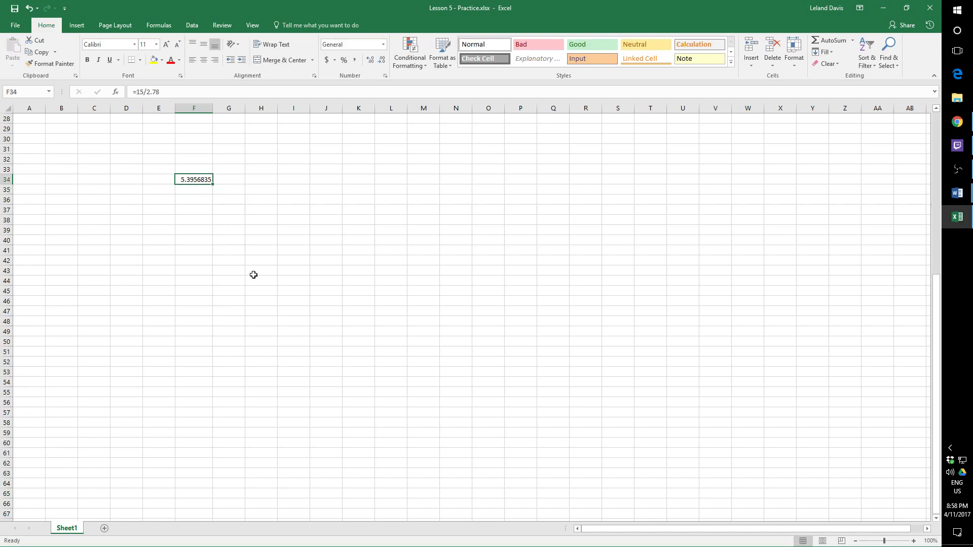
type("=")
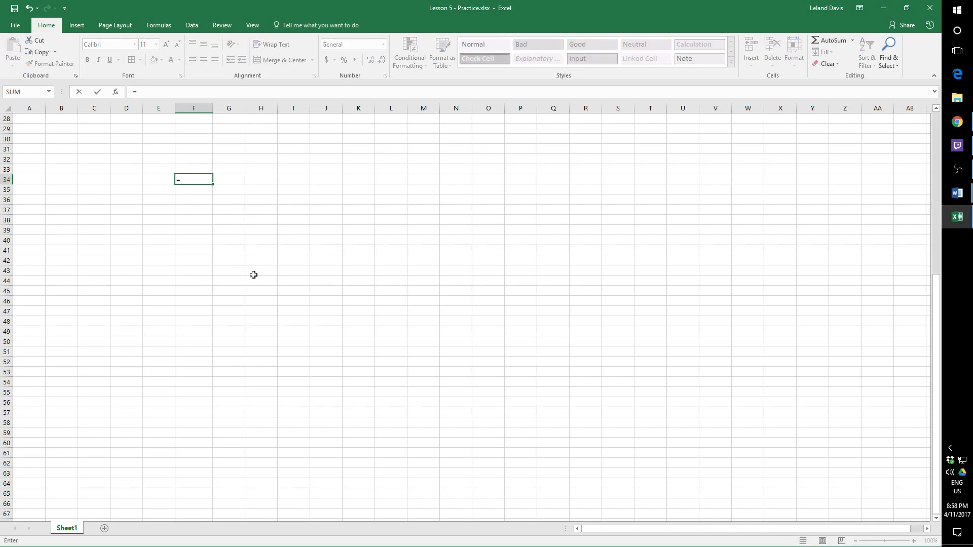
type("52-17")
key("Return")
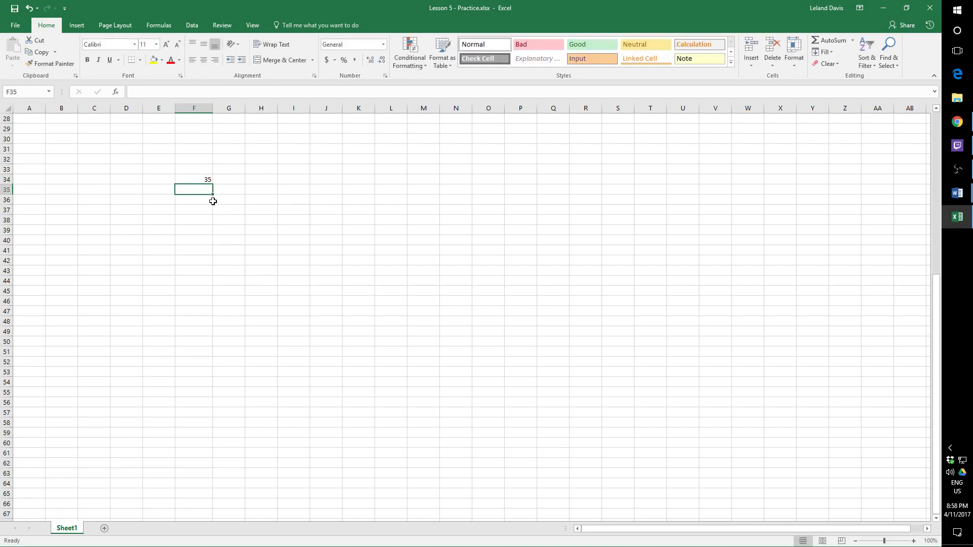
- Examine the subtraction formula behind cell F34, both in the cell and in the formula bar, without changing it
left_click(209, 180)
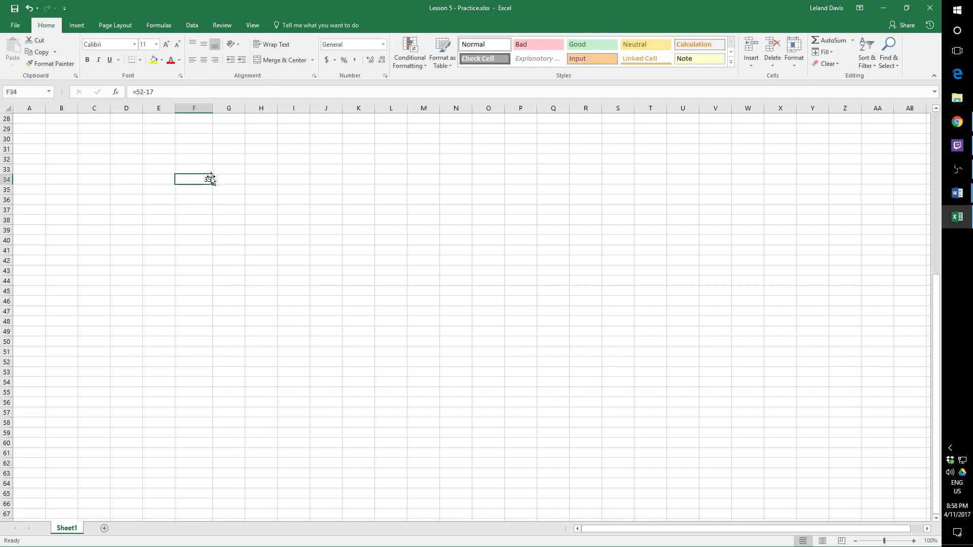
left_click(206, 191)
left_click(207, 180)
double_click(201, 180)
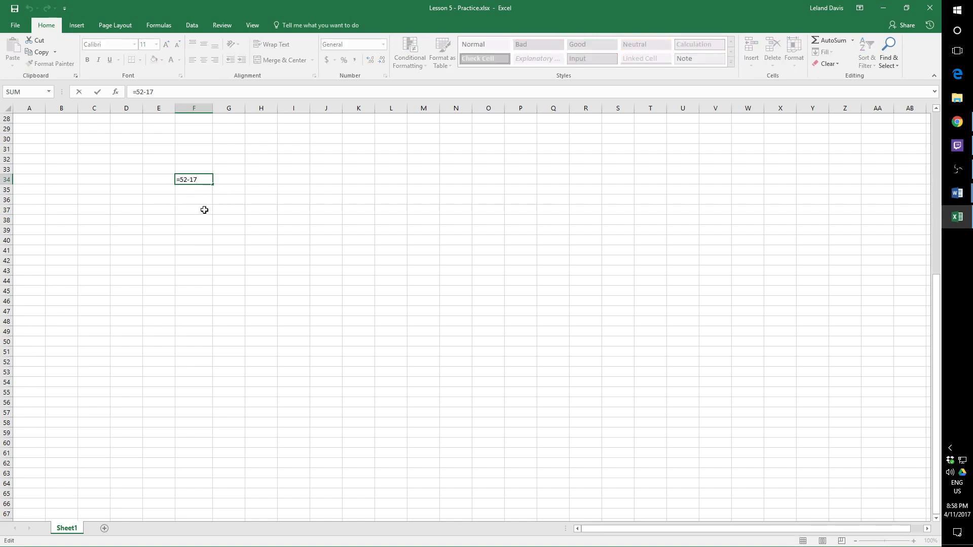
left_click(204, 218)
left_click(206, 179)
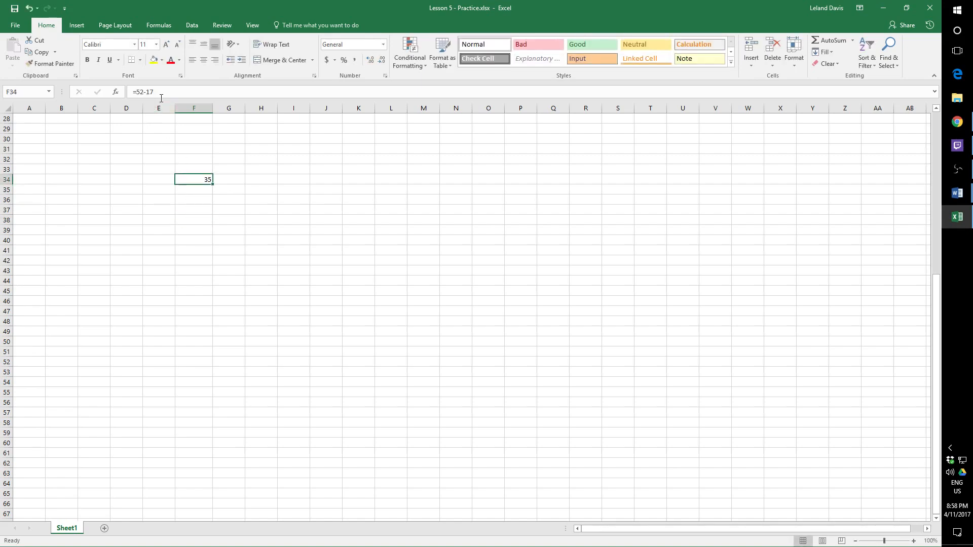
double_click(206, 179)
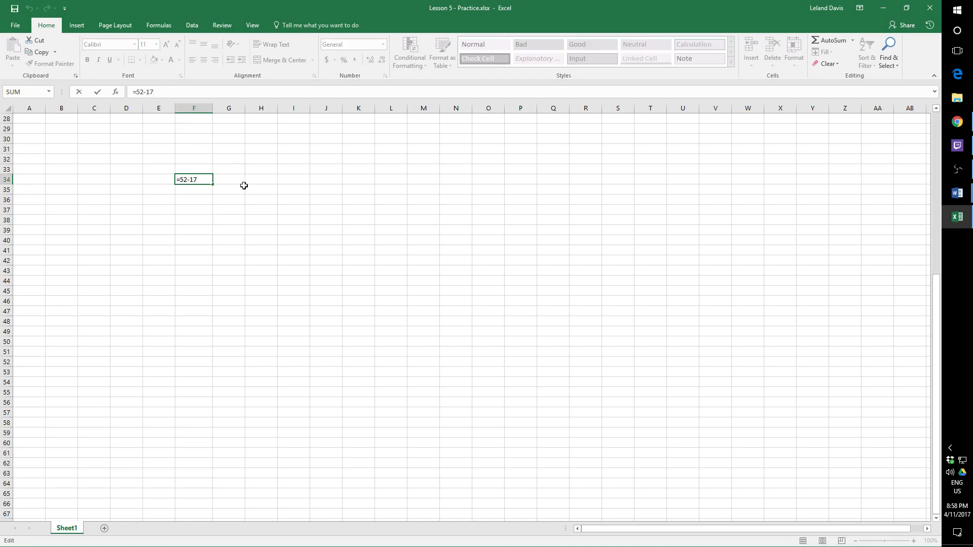
key("Return")
left_click(208, 177)
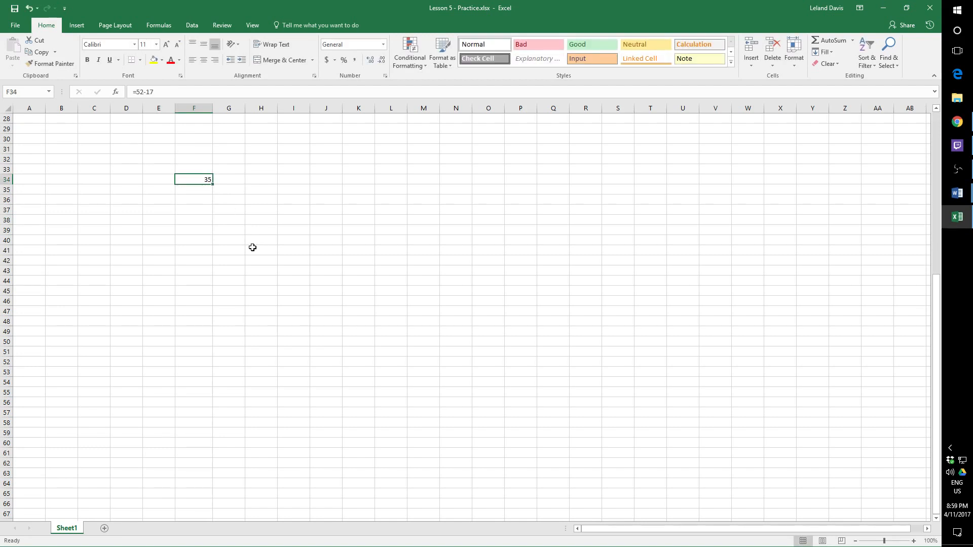
- Clear cell F34 and enter the mixed expression 35*15-2/4*12+1 in it
key("Delete")
double_click(202, 179)
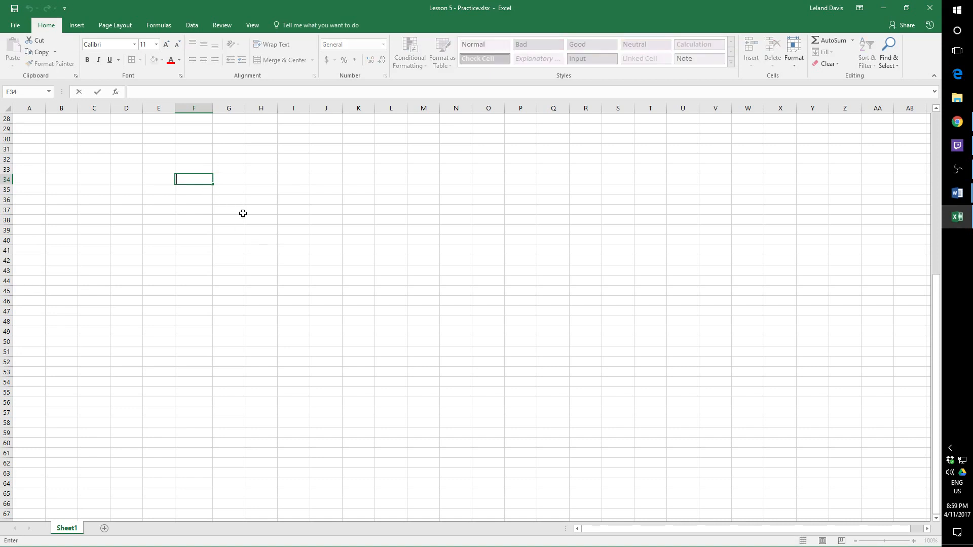
type("35*")
type("15")
type("-2")
type("/4")
type("*")
type("15+")
key("BackSpace")
key("BackSpace")
type("12+1")
- Put an equals sign in front of the expression in F34 and commit it as the formula =35*15-2/4*12+1
left_click(133, 93)
type("+")
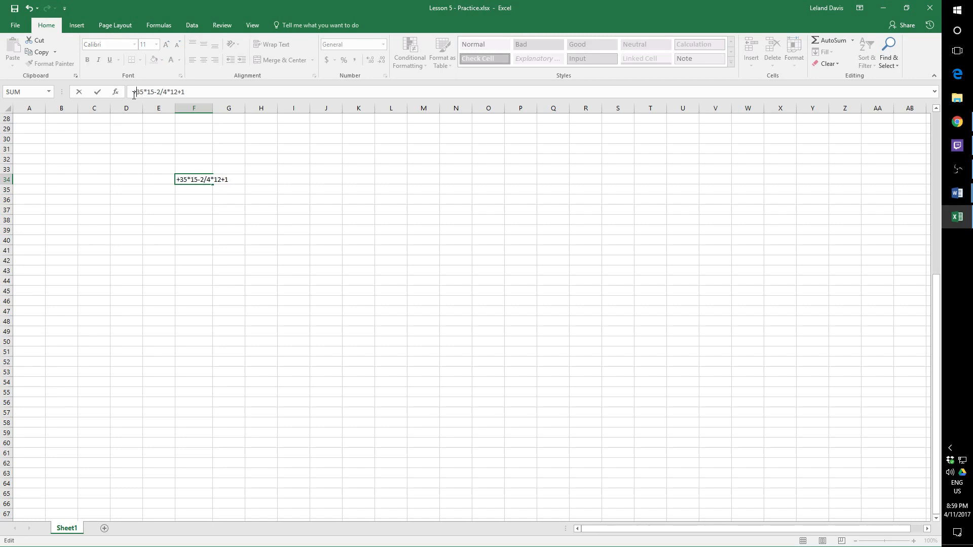
key("BackSpace")
type("=")
key("Return")
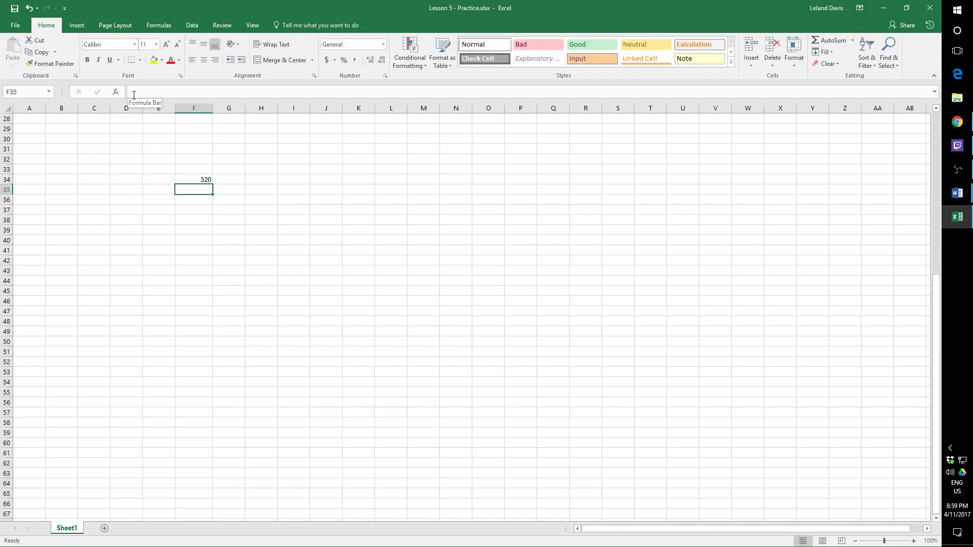
- Copy the formula cell F34 into the neighbouring cell G34
key("Up")
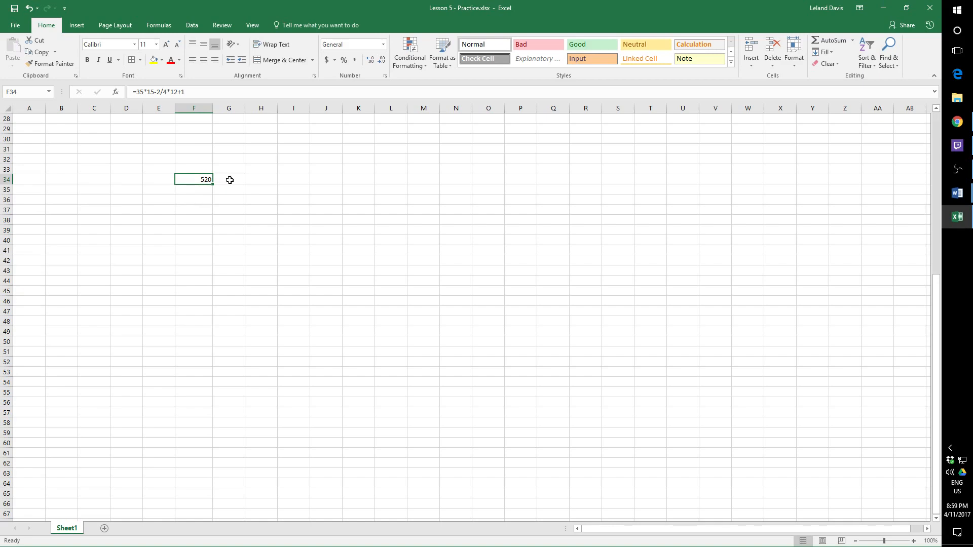
left_click_drag(186, 92, 127, 91)
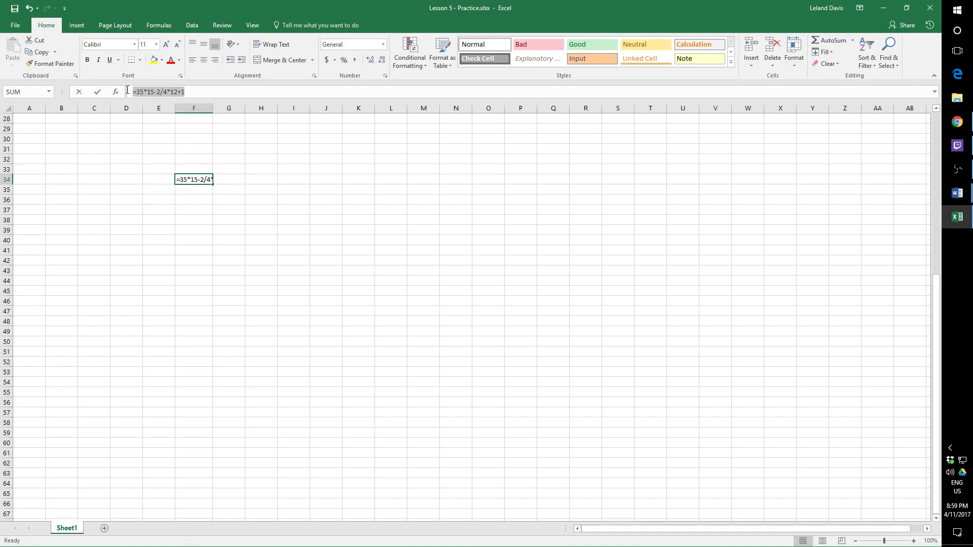
type("=")
left_click(225, 180)
key("Escape")
key("ctrl+c")
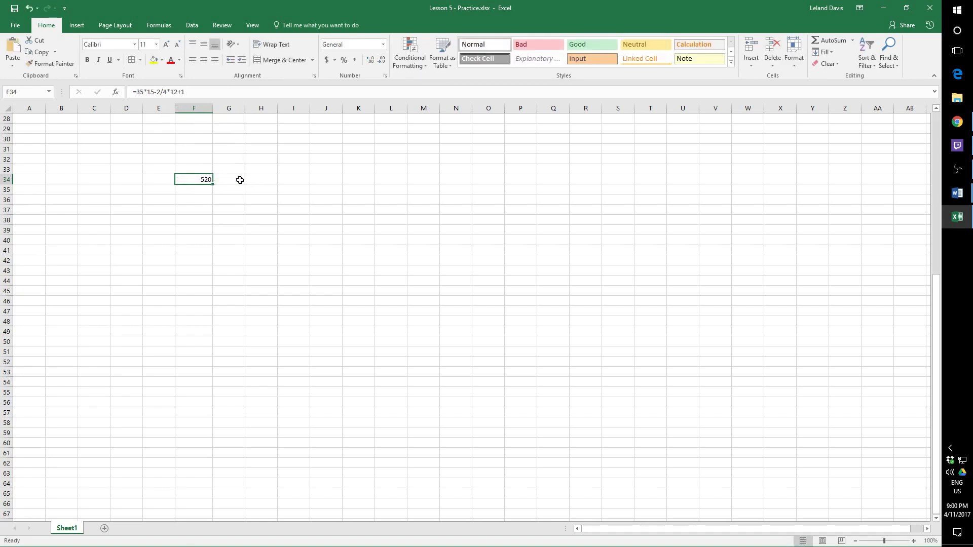
left_click(238, 181)
key("ctrl+v")
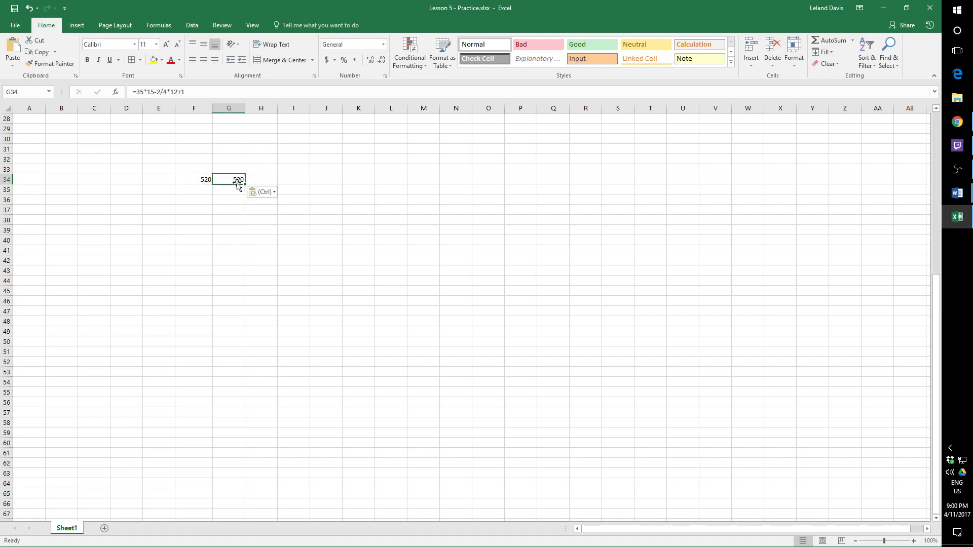
- Add parentheses to the formula in G34 around 35*15, around 2/4, and around the product of 2/4 and 12
left_click(139, 93)
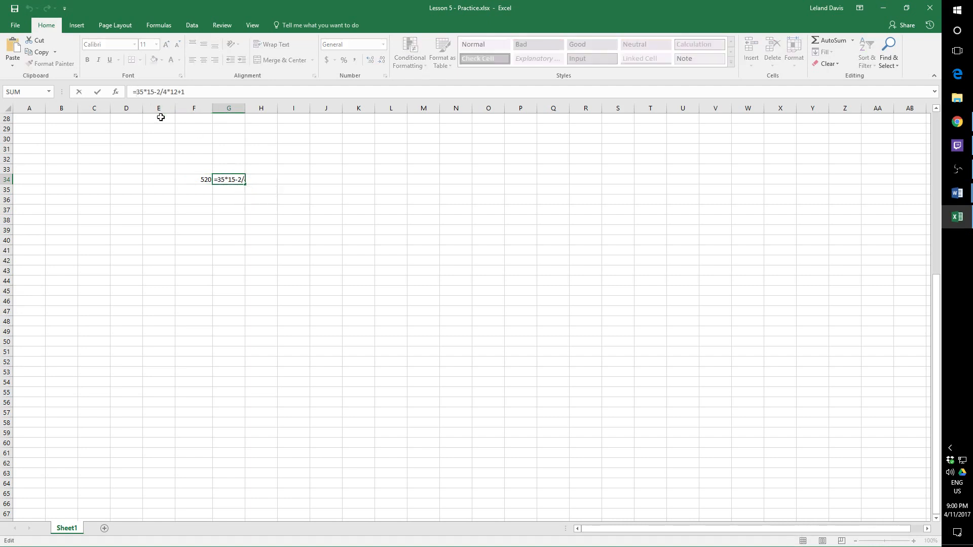
type("(")
left_click(158, 93)
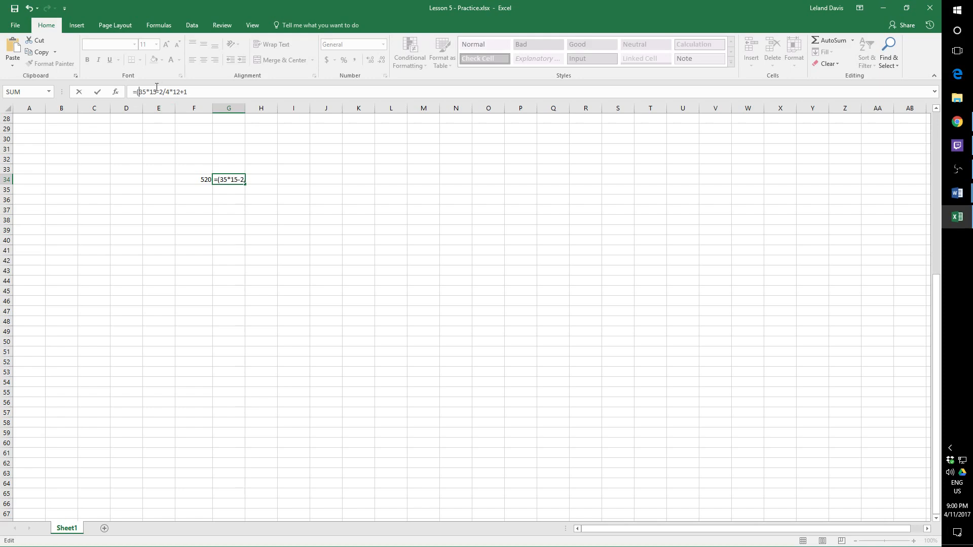
type(")-")
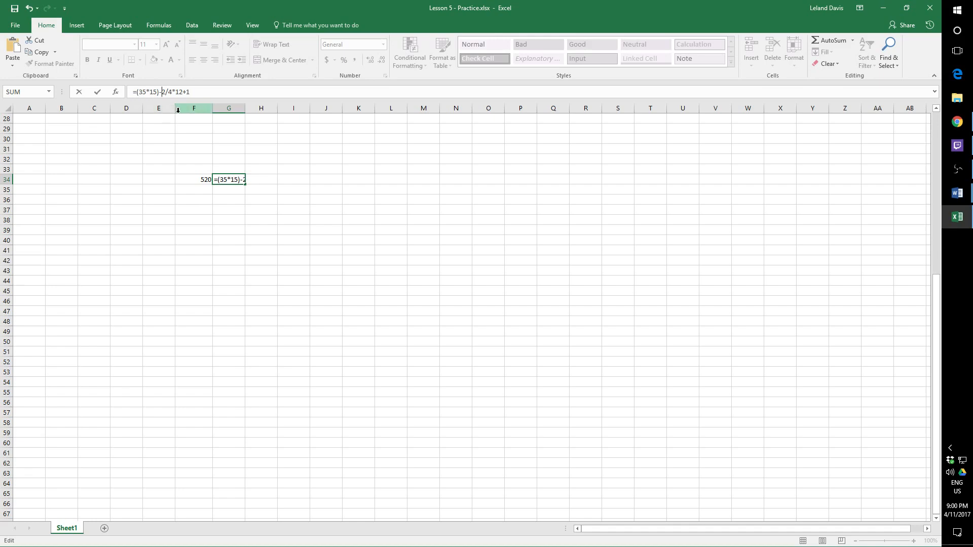
type("((")
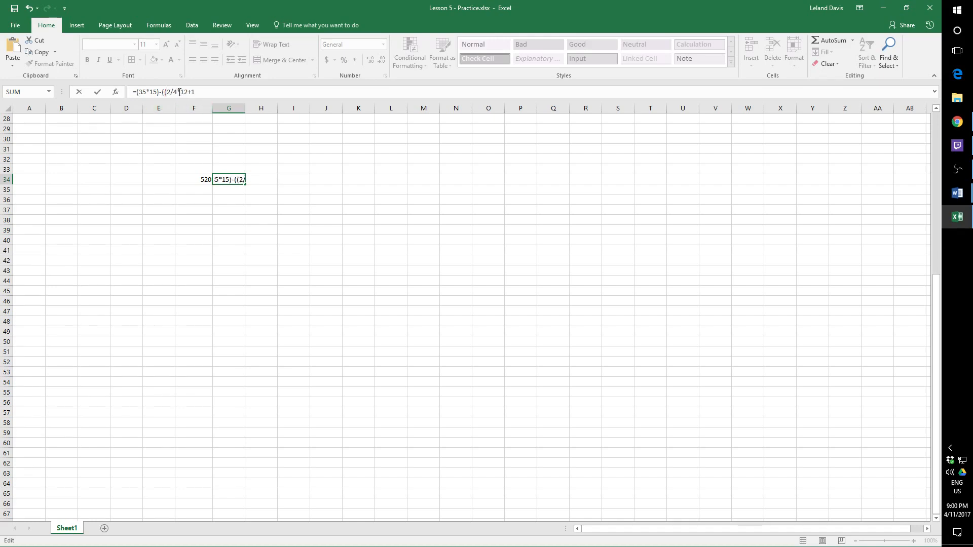
left_click(178, 92)
type(")")
left_click(191, 92)
type(")")
- Rewrite the formula in cell G34 as =(35*(15-2))/4 to force the subtraction first
mouse_move(206, 91)
left_mouse_down()
mouse_move(151, 89)
mouse_move(204, 92)
left_mouse_up()
left_click(170, 92)
key("BackSpace")
key("BackSpace")
key("BackSpace")
key("BackSpace")
key("BackSpace")
key("BackSpace")
key("BackSpace")
left_click_drag(210, 94, 149, 90)
type("(15-2))/4")
key("Return")
- Extend the formula in G34 with a multiplication by 12, making it =(35*(15-2))/4*12
left_click(202, 180)
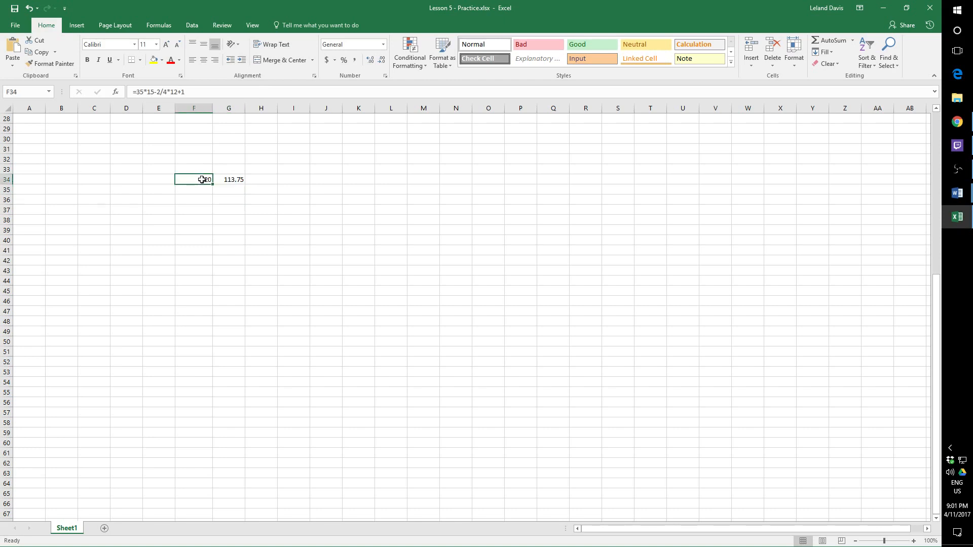
double_click(237, 179)
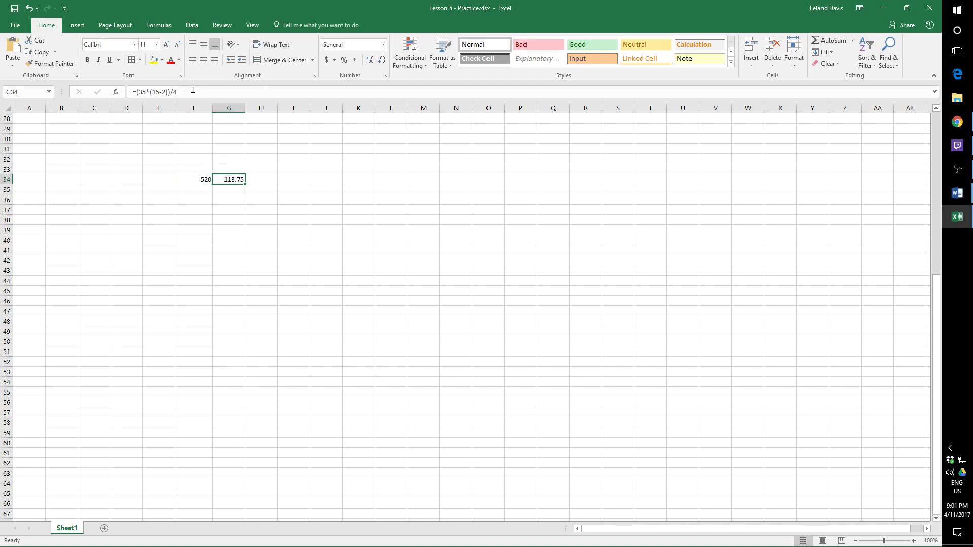
left_click(264, 91)
type("*")
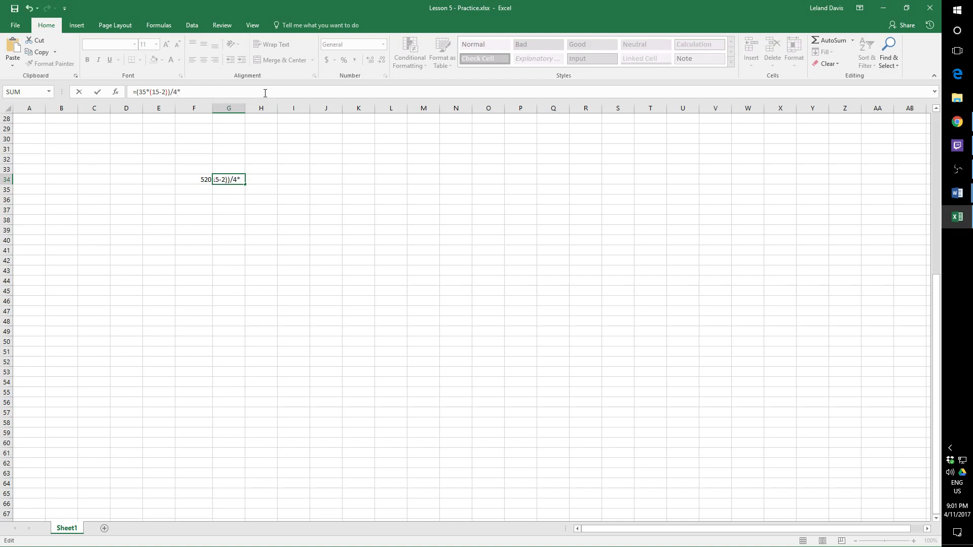
type("12")
key("Return")
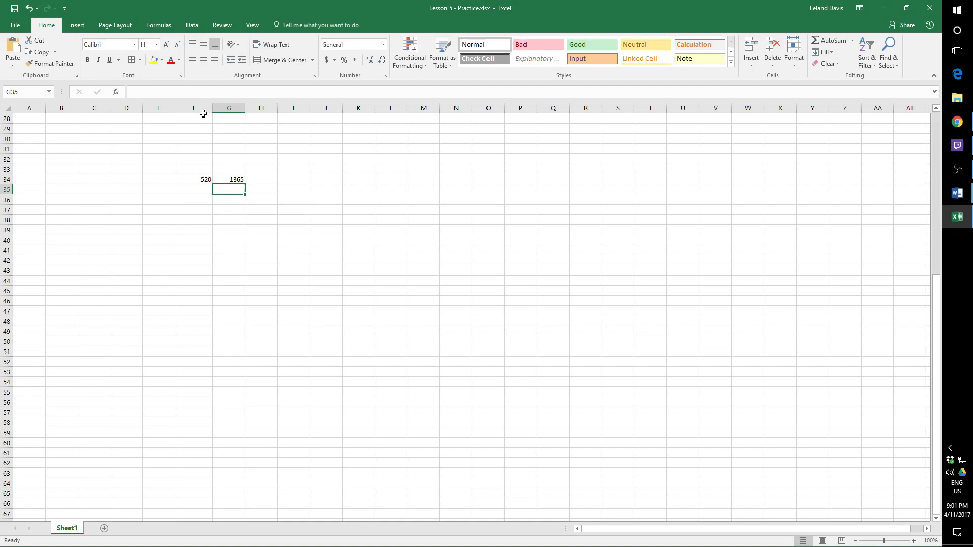
- Enclose the whole G34 calculation in outer parentheses and add 1, giving =((35*(15-2))/4*12)+1
left_click(202, 180)
left_click(232, 180)
left_click(208, 95)
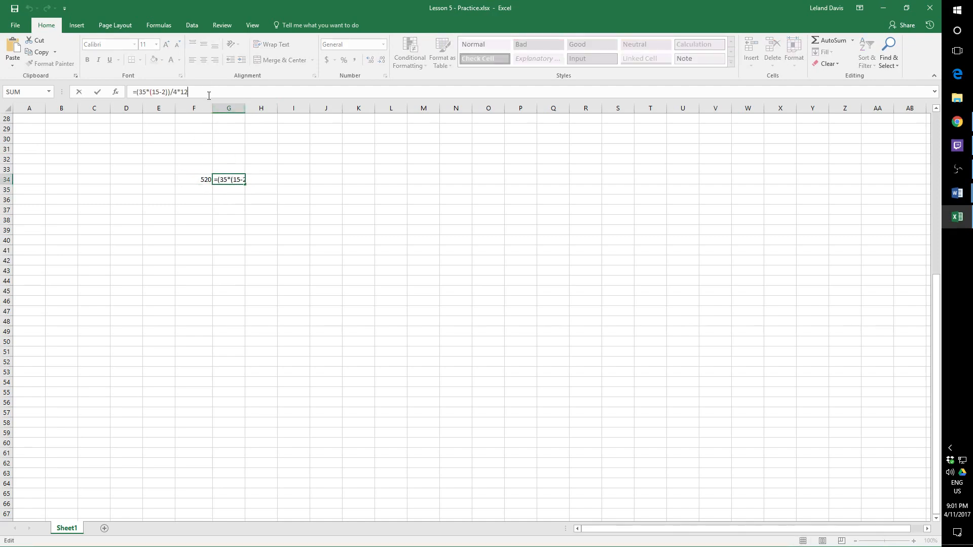
type(")")
left_click(138, 93)
type("(")
type("+1")
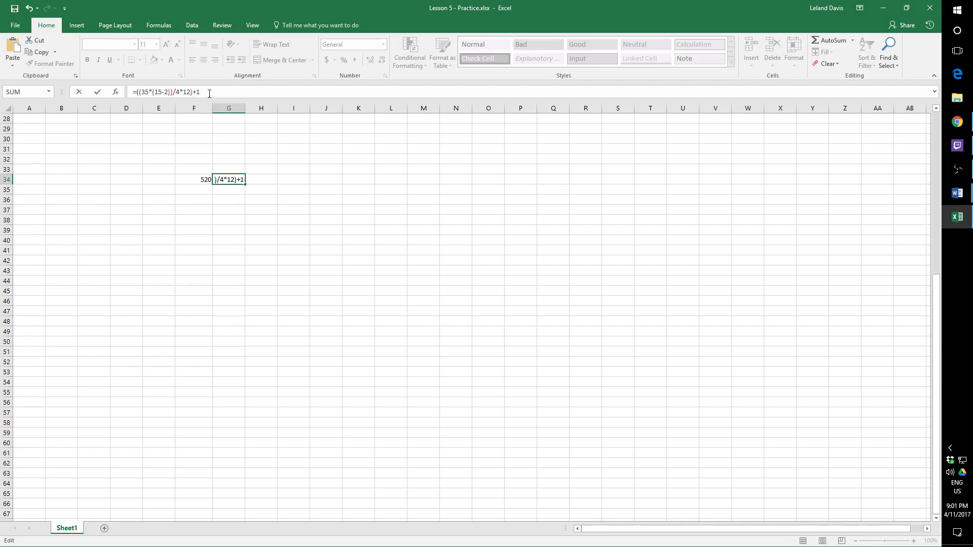
key("Return")
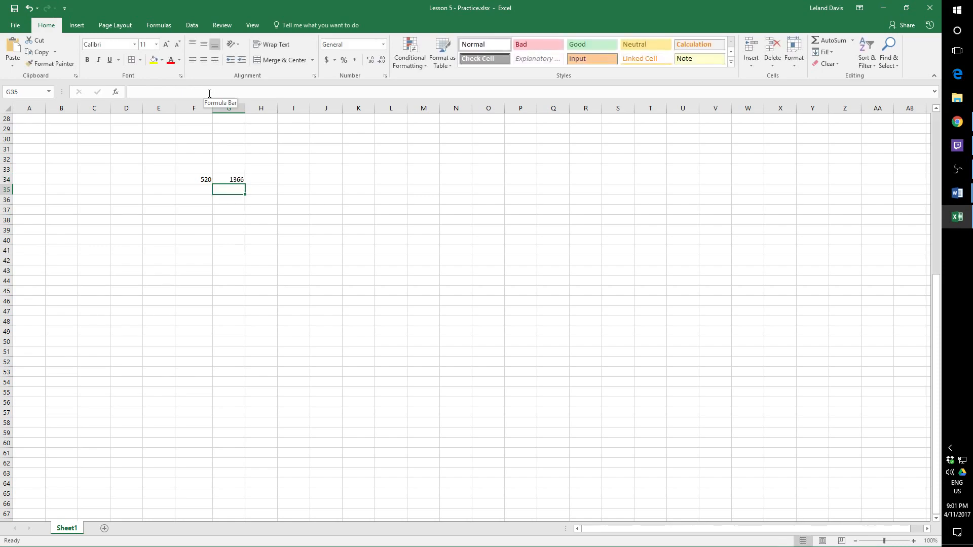
- Compare the parenthesised formula in G34 and its result with the plain formula in F34
left_click(234, 181)
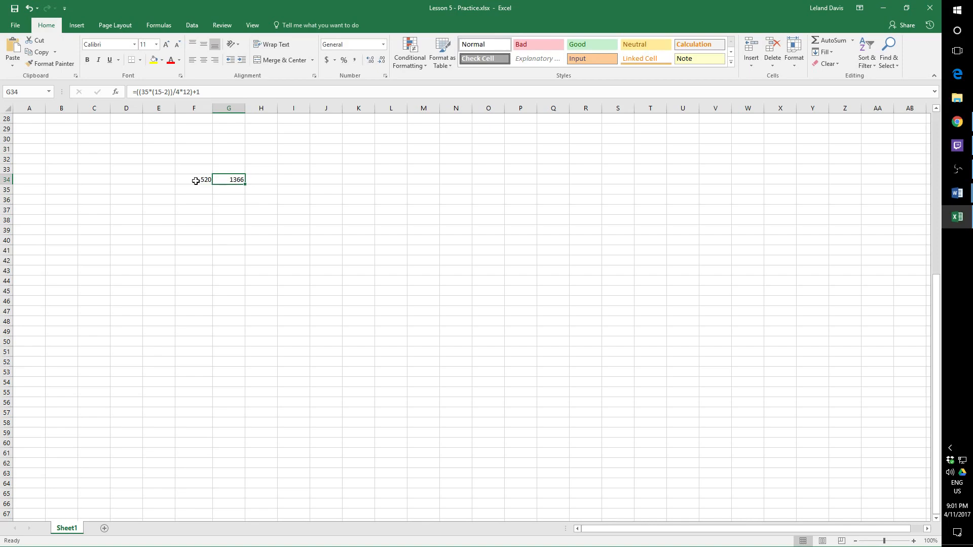
left_click(195, 180)
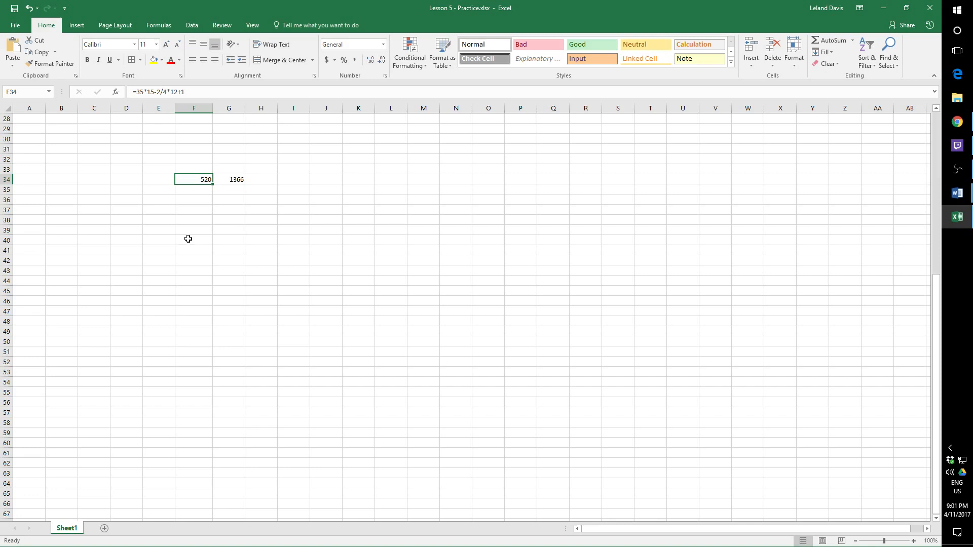
left_click(241, 182)
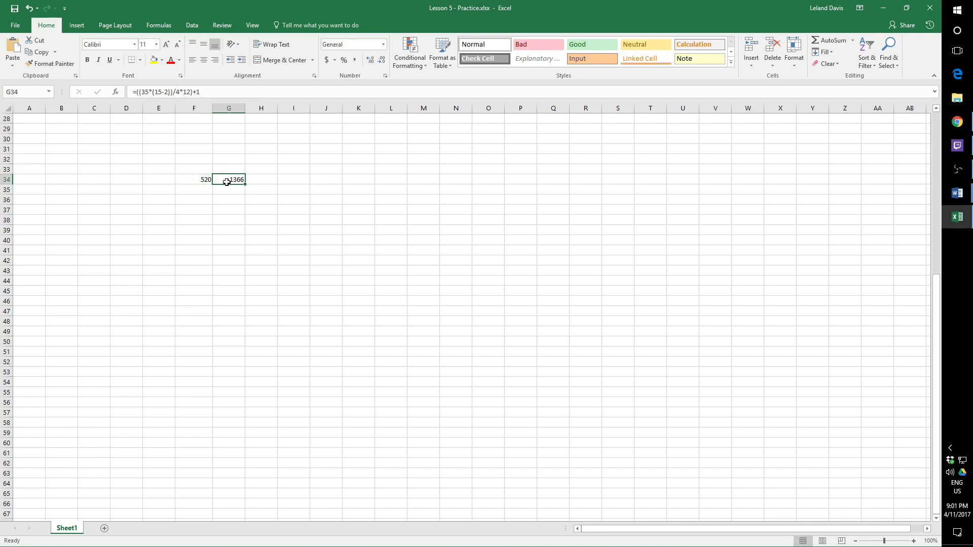
- Clear both practice formulas from cells F34 and G34
left_click(197, 180)
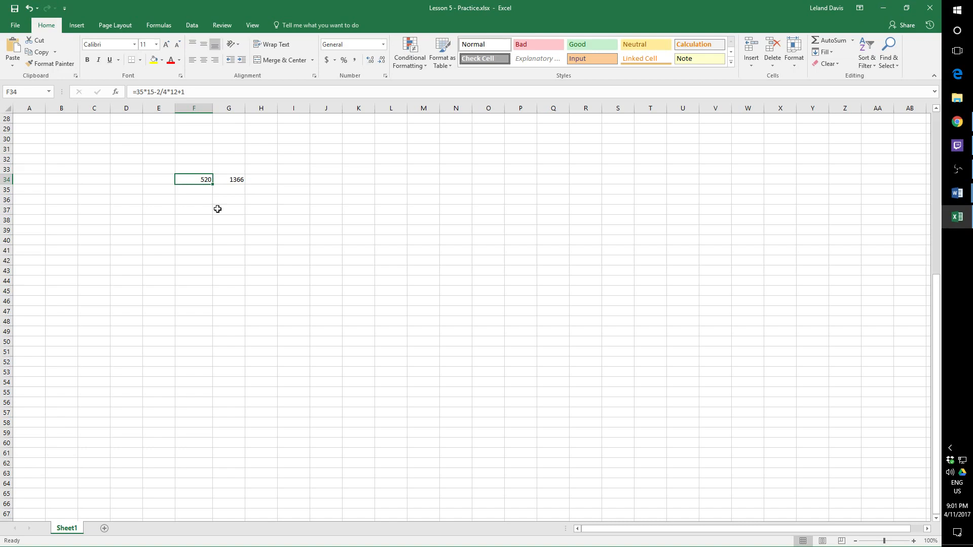
key("shift+Right")
key("Delete")
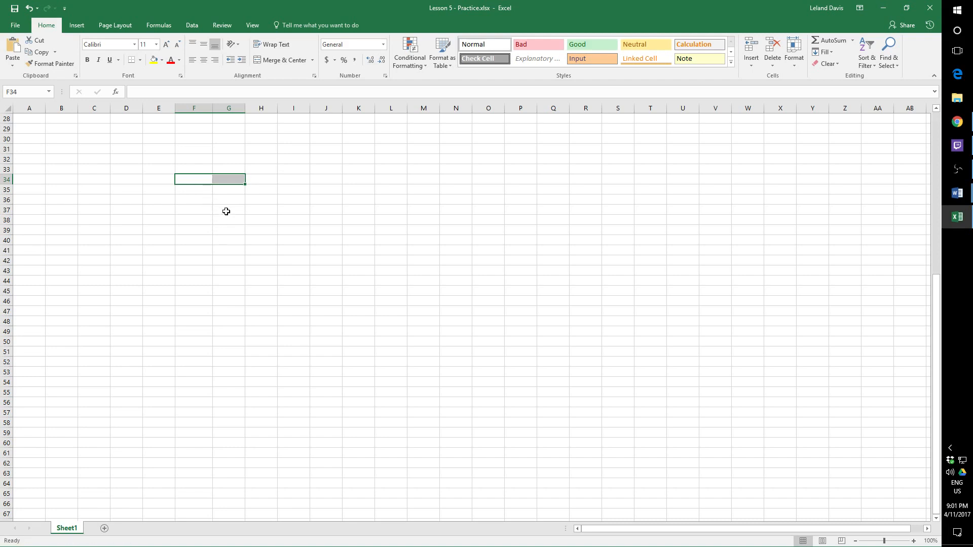
left_click(226, 211)
- Browse the function suggestions in cell F34 for =SU, =S, =a and =SUM, and discard the entry
left_click(190, 176)
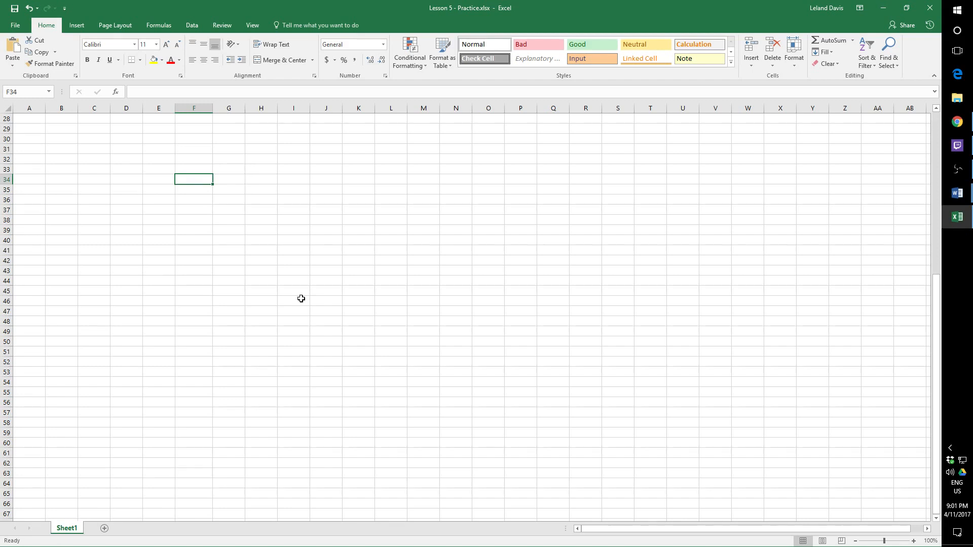
type("=")
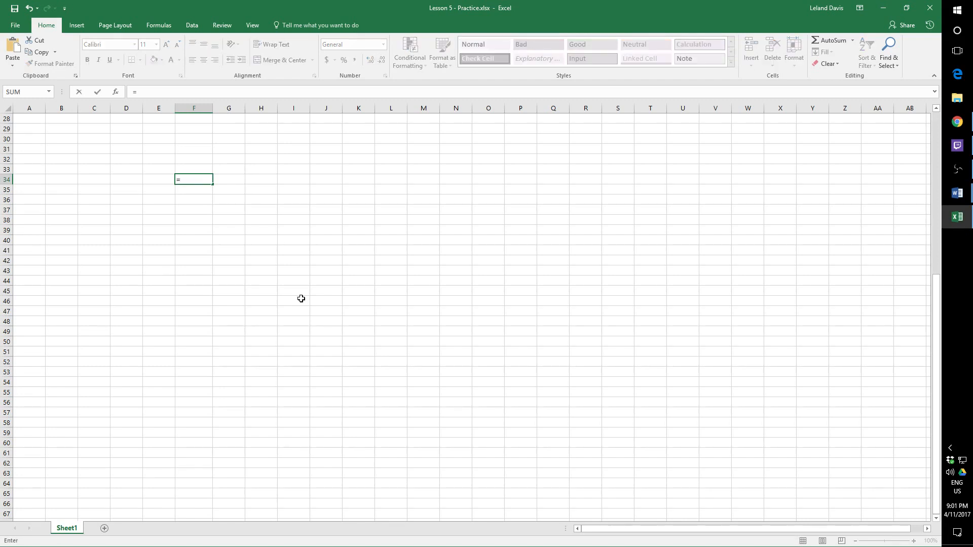
type("SU")
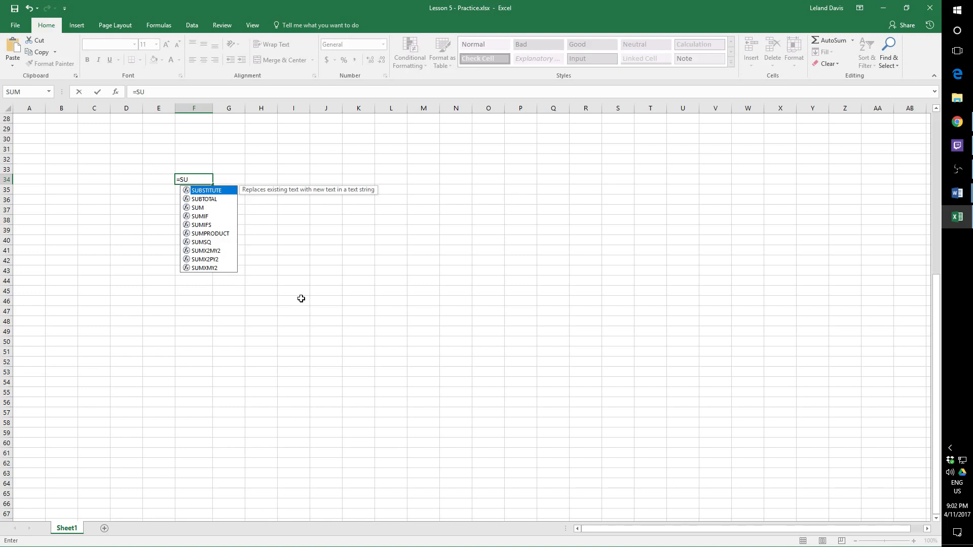
key("BackSpace")
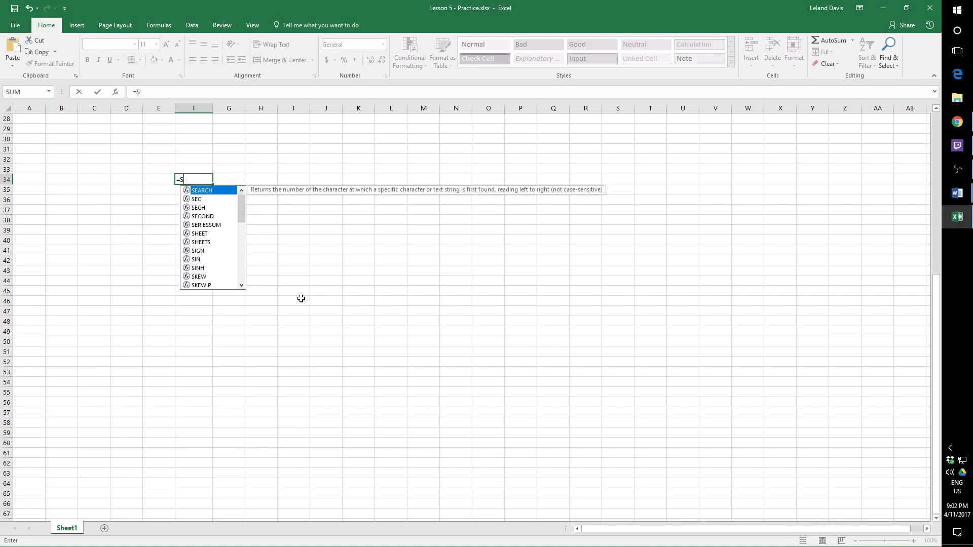
key("BackSpace")
type("a")
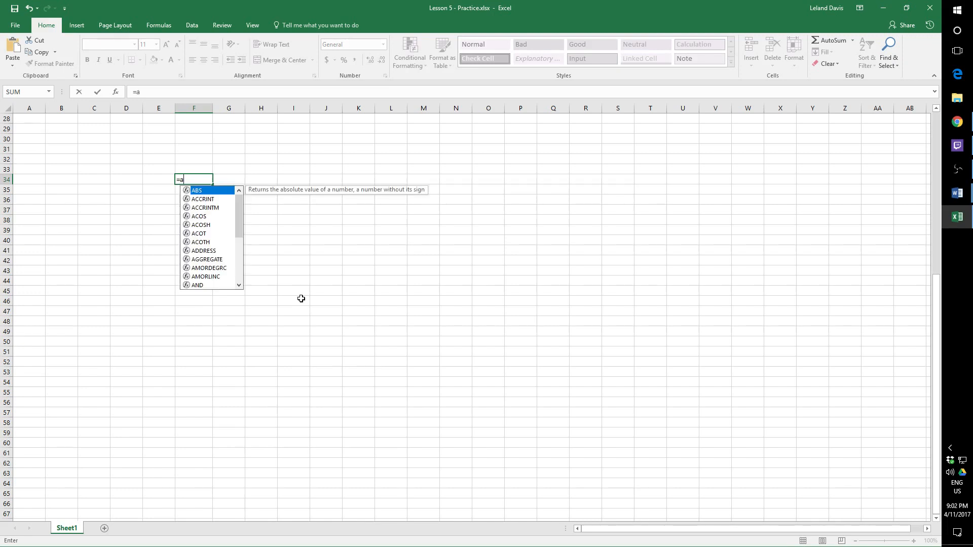
mouse_move(239, 233)
left_mouse_down()
mouse_move(239, 288)
mouse_move(241, 223)
left_mouse_up()
key("BackSpace")
type("S")
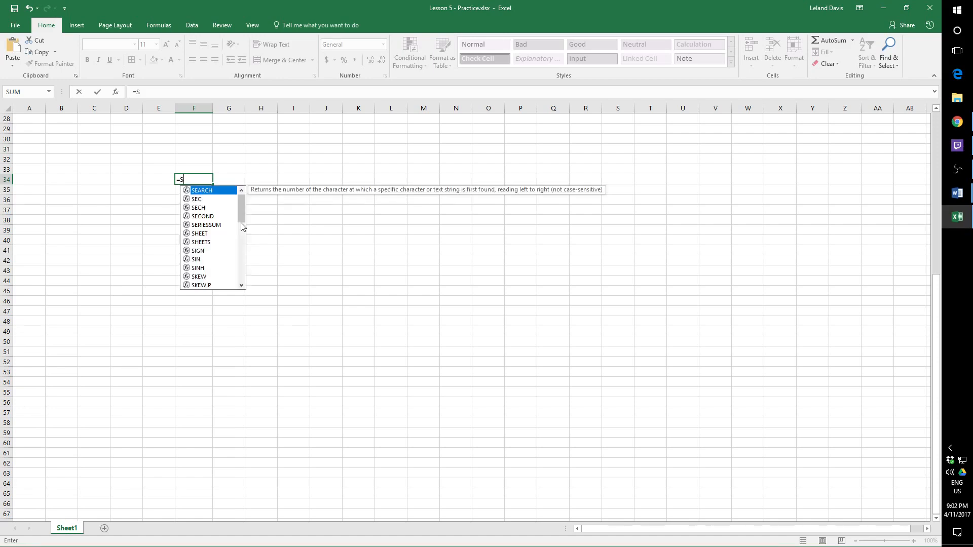
type("UM")
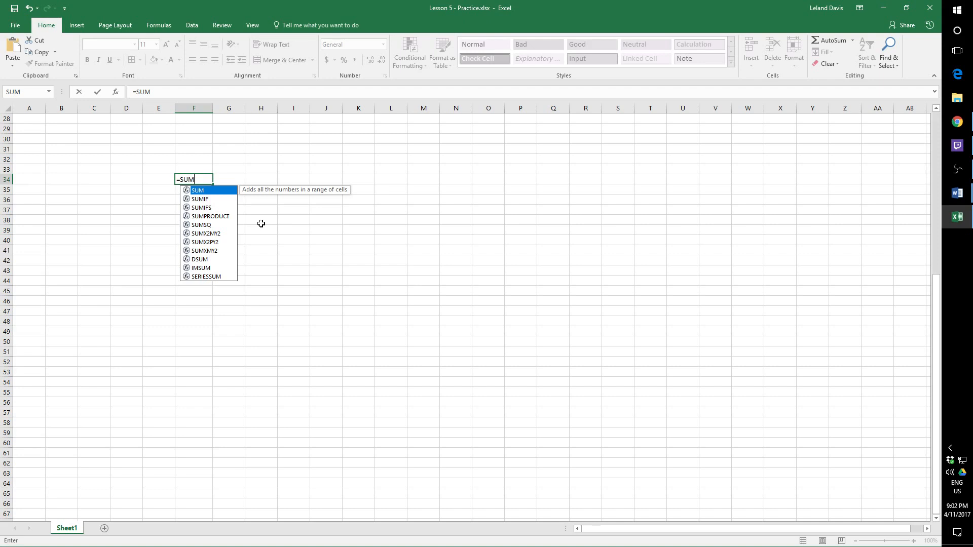
key("Escape")
key("Escape")
- Begin a SUM formula in employee 101's Total cell, L9, with the Saturday and Sunday cells J9 and K9 as arguments
scroll(232, 197, "up", 9)
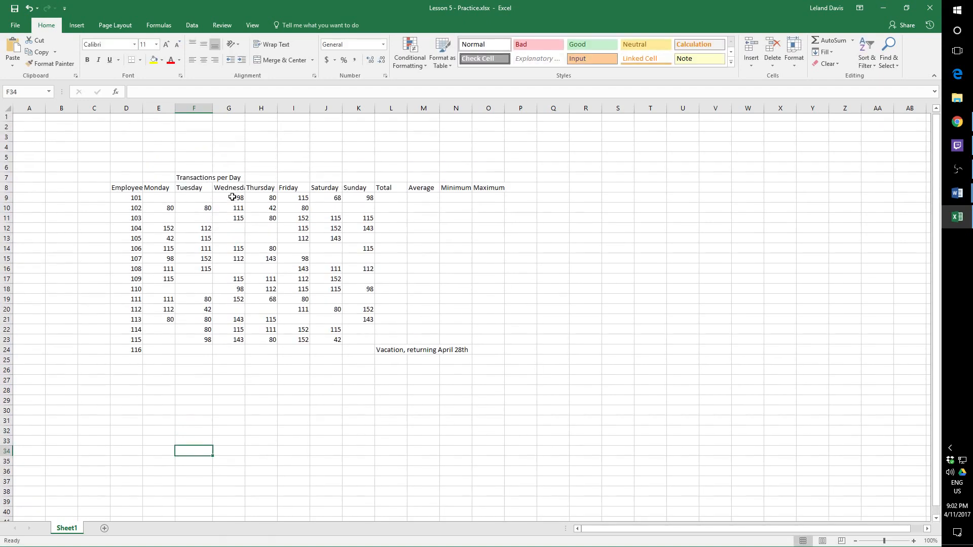
left_click(335, 200)
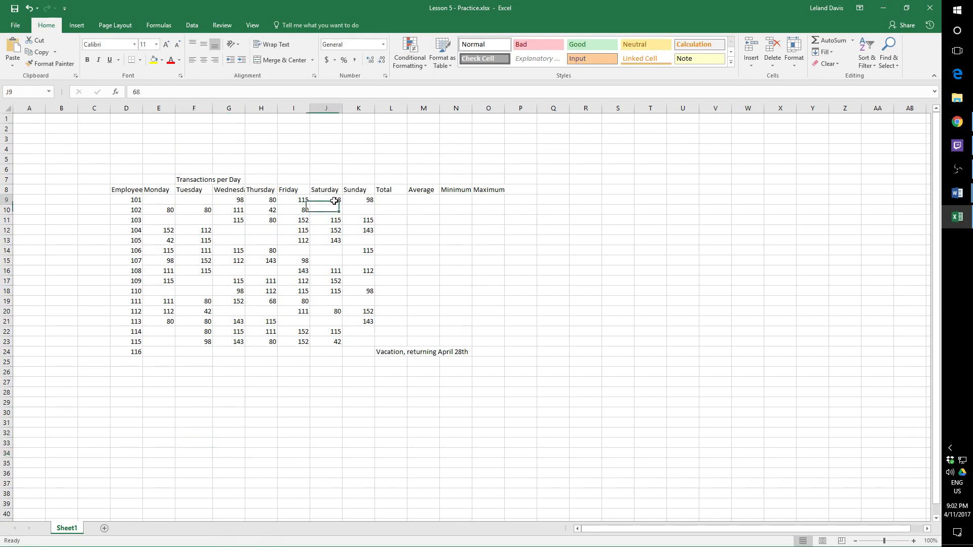
left_click(356, 199)
left_click(393, 200)
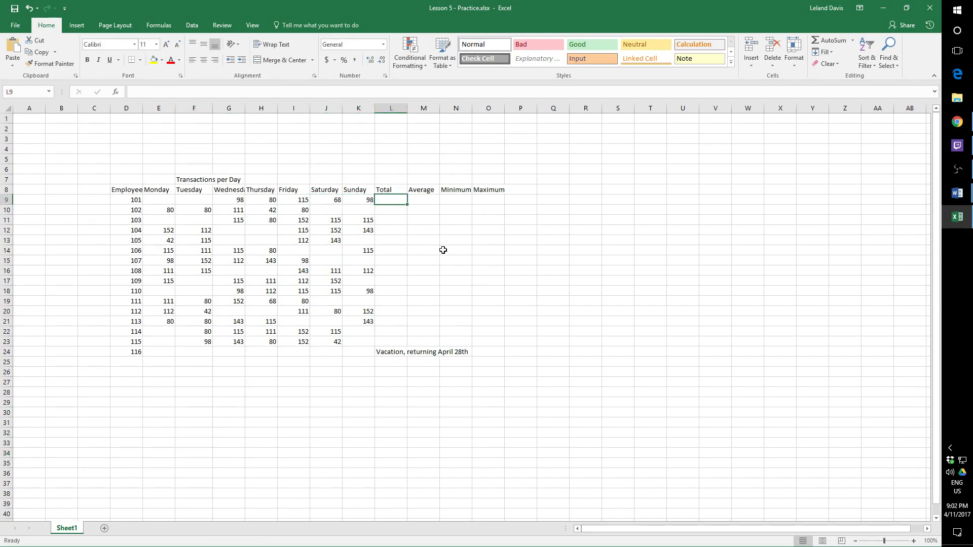
type("=SUM")
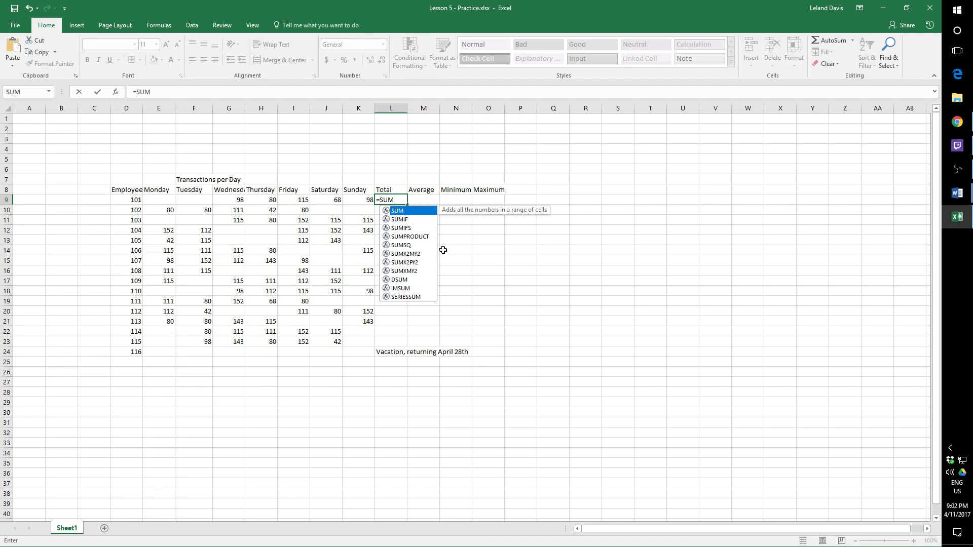
type("(")
left_click(337, 200)
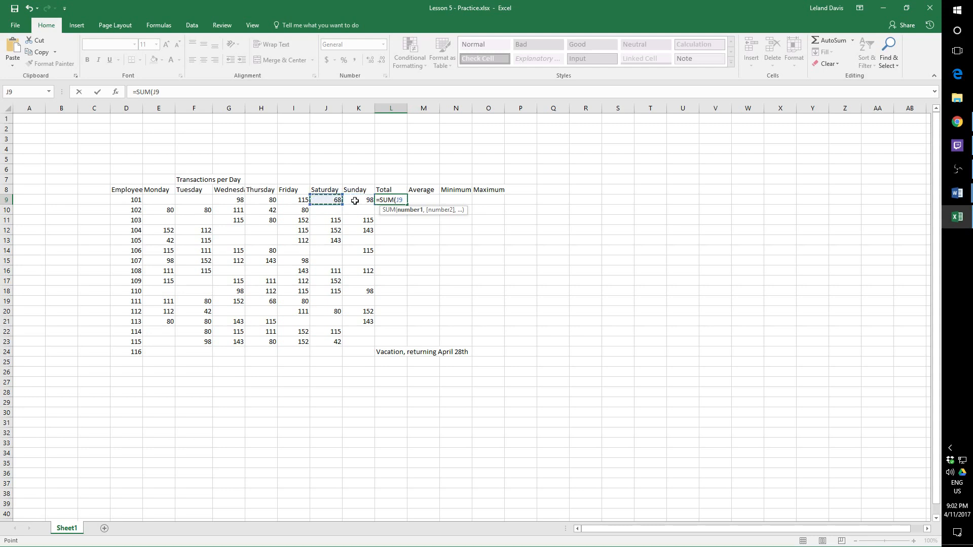
type(",")
left_click(356, 202)
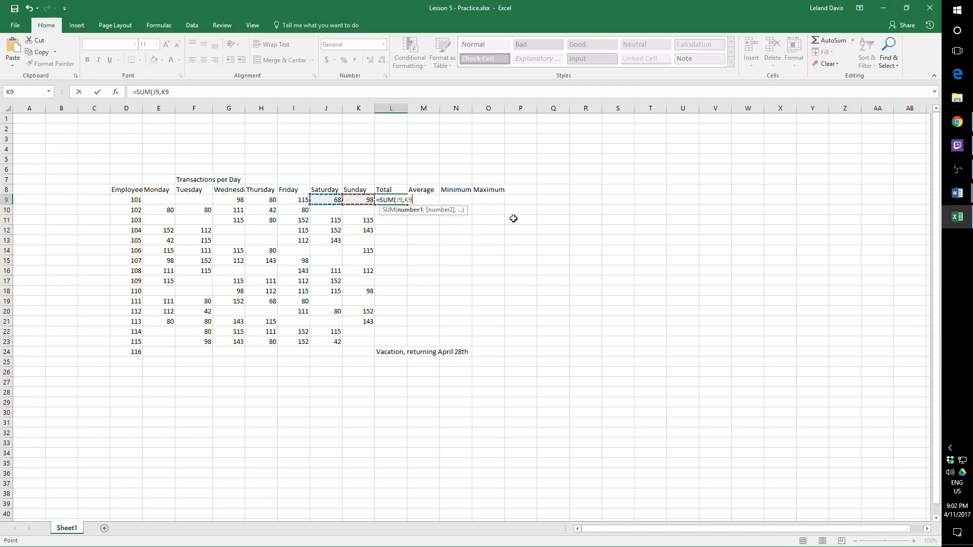
type(",")
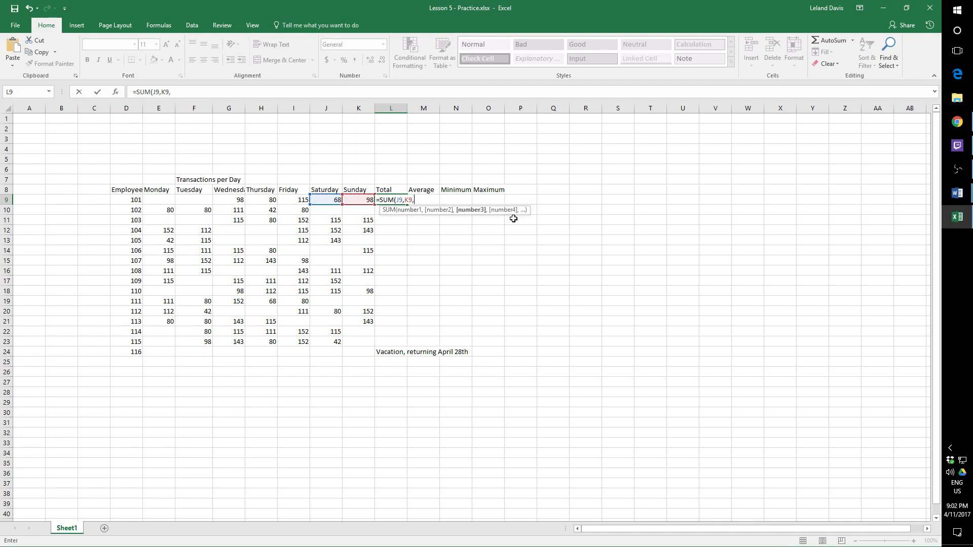
type("10,")
- Add the constant 10 and cell K14 to the L9 formula, completing =SUM(J9,K9,10,K14)
left_click(358, 249)
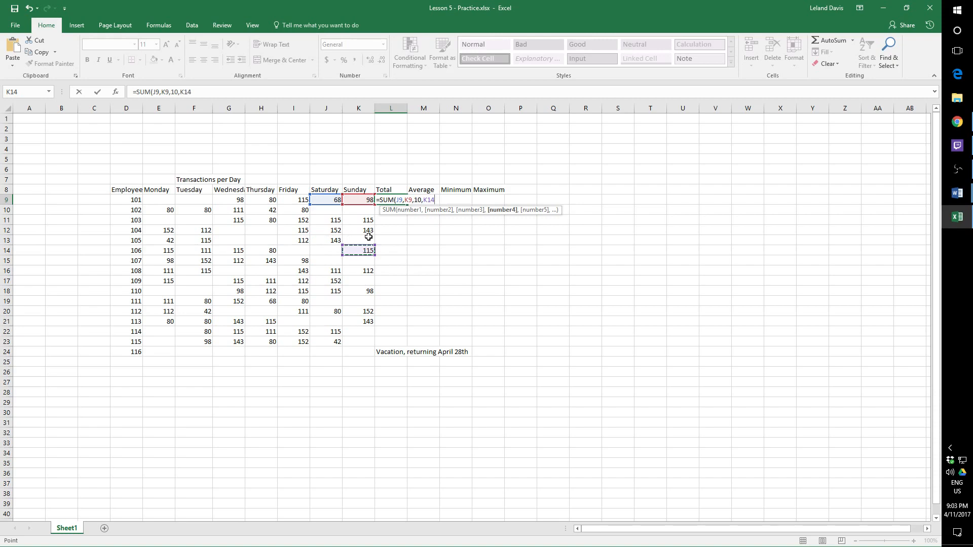
type(")")
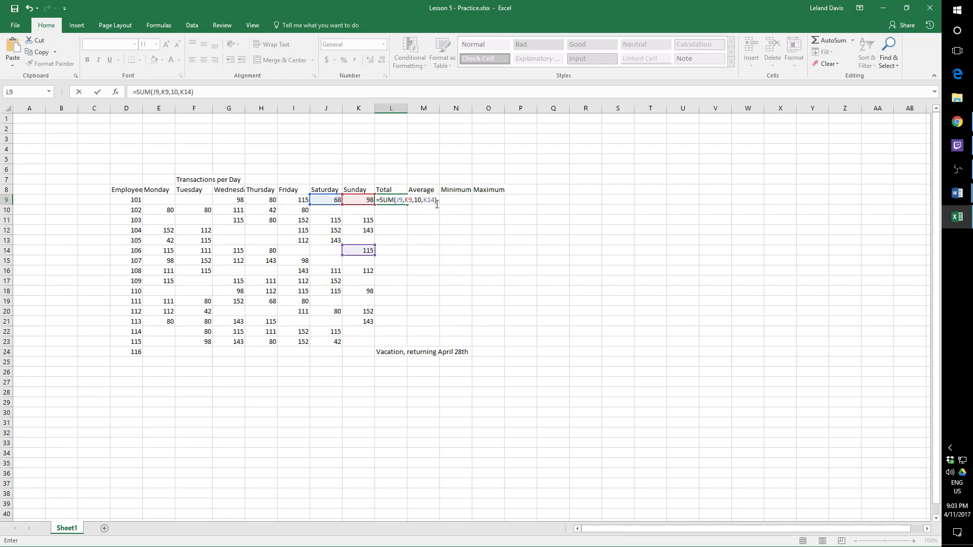
key("Return")
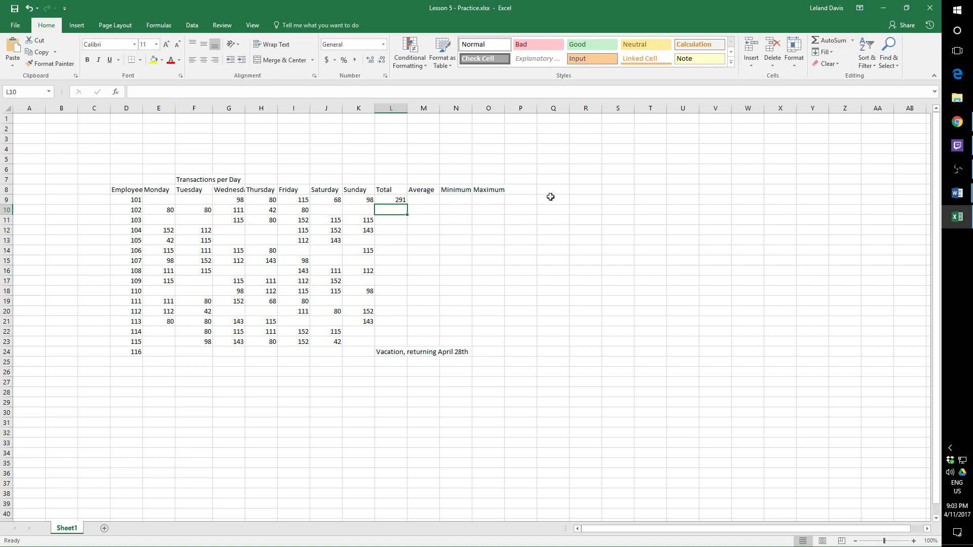
key("Up")
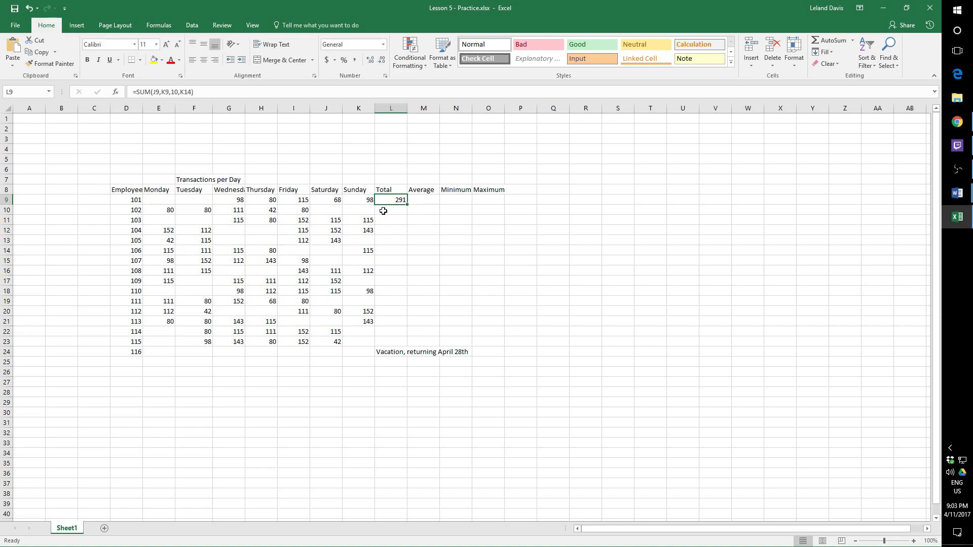
- Set employee 101's Sunday value in K9 to 10 to test how the total recalculates, and undo the change
left_click(360, 202)
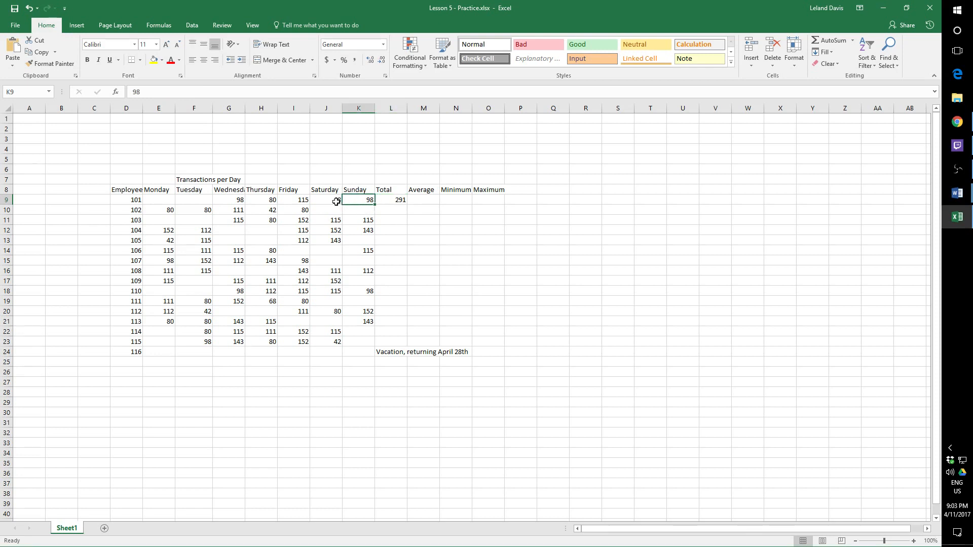
left_click(337, 202)
left_click(355, 200)
type("10")
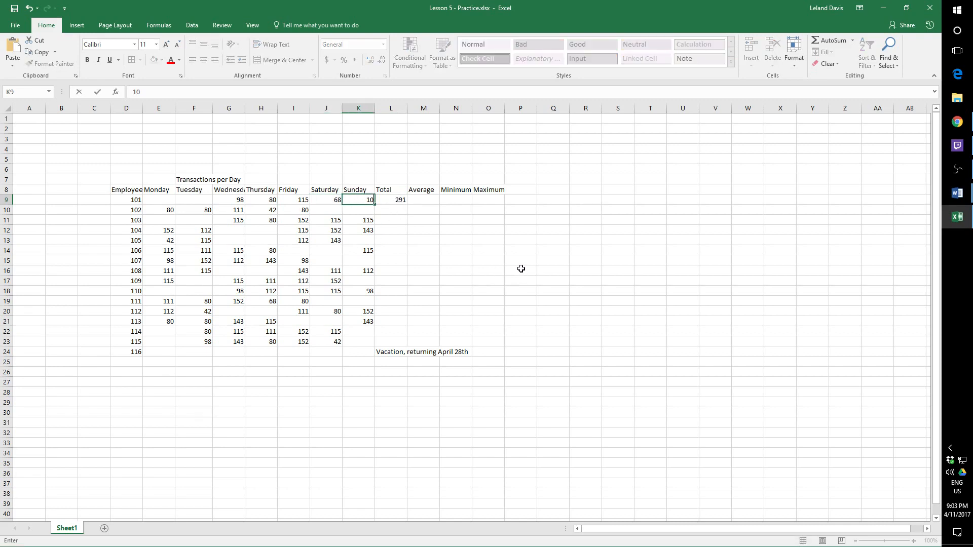
key("Return")
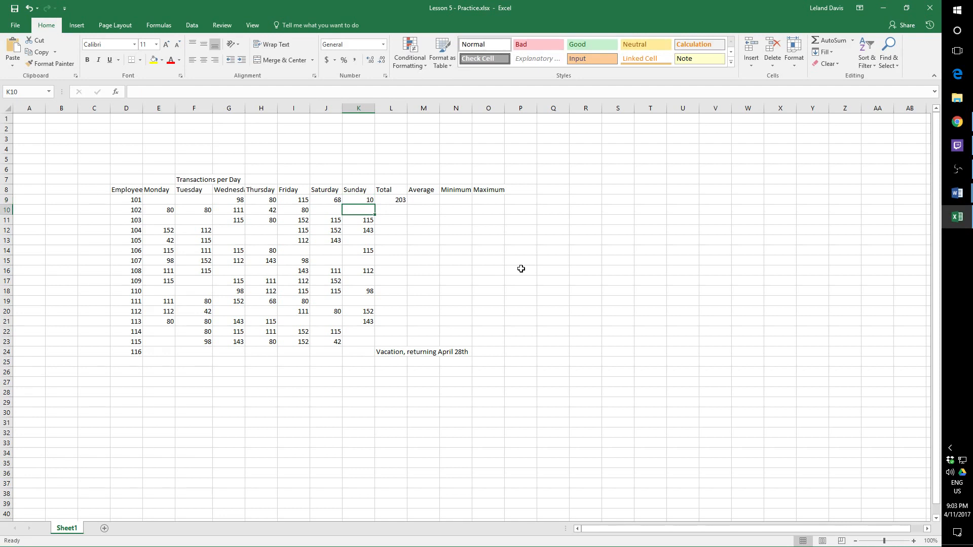
left_click(371, 199)
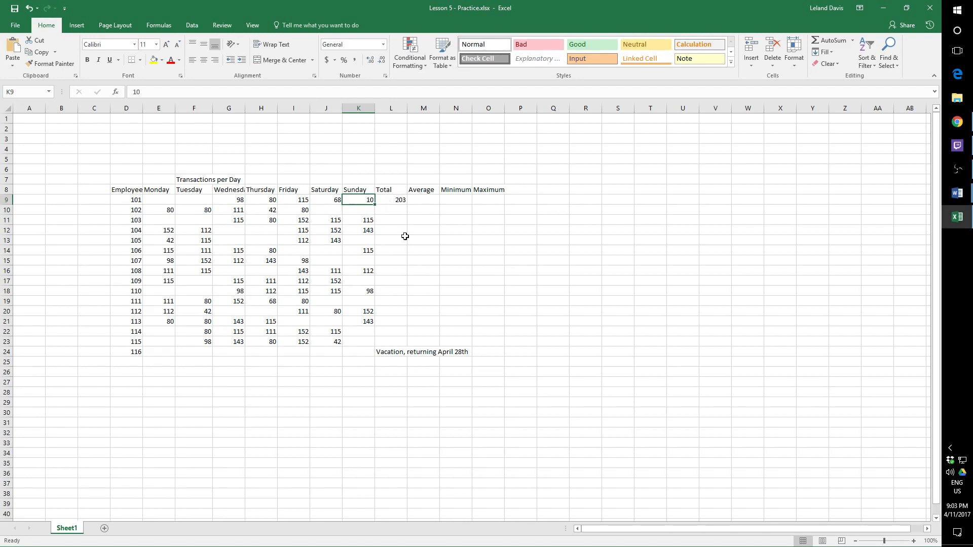
key("ctrl+z")
- Clear the SUM formula containing the constant 10 from Total cell L9
left_click(404, 200)
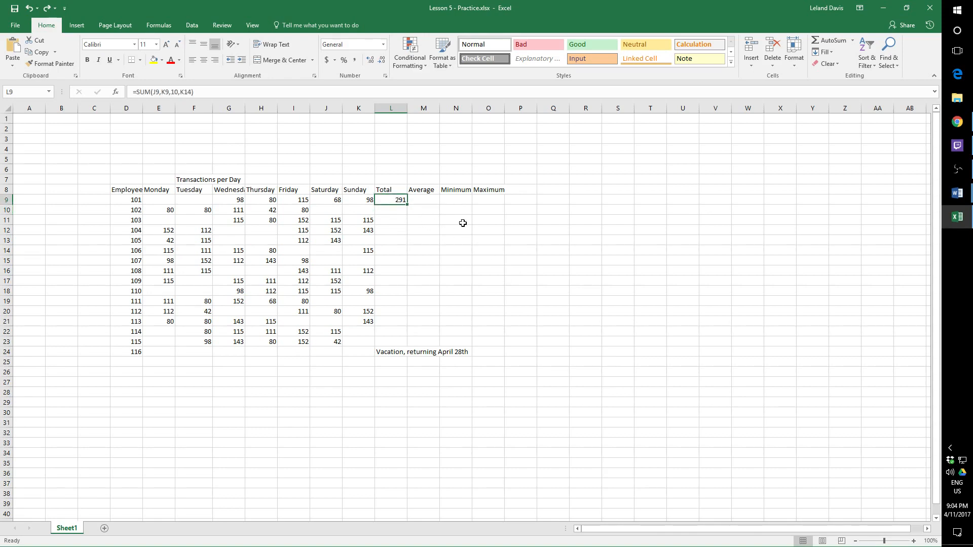
key("Delete")
left_click(264, 392)
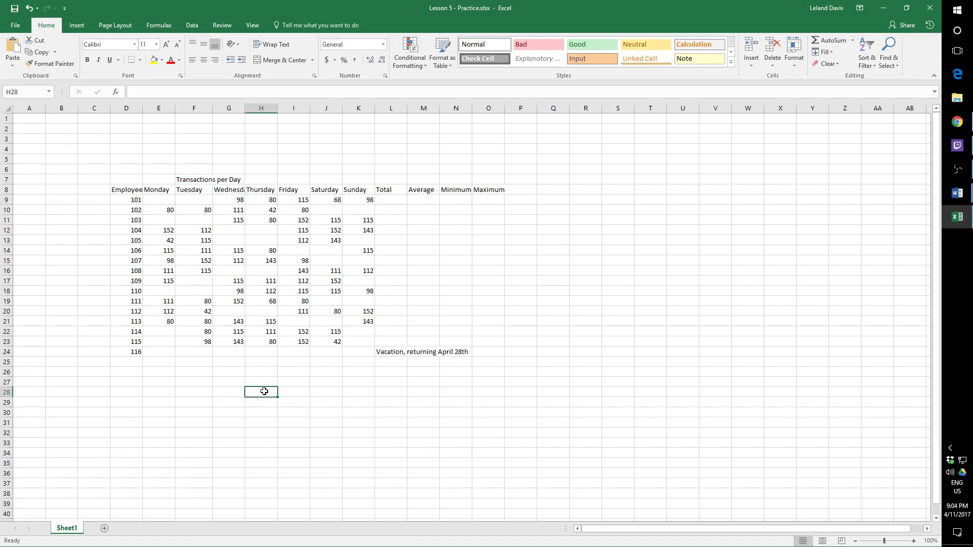
- Total employee 101's Wednesday to Sunday transactions in L9 with =SUM(K9,J9,I9,H9,G9), listing each cell separately
left_click(394, 199)
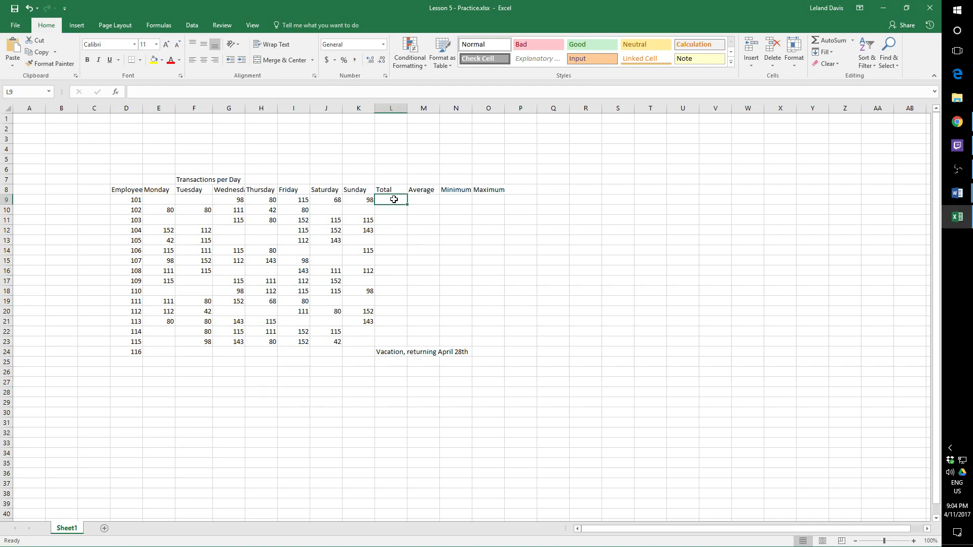
type("=")
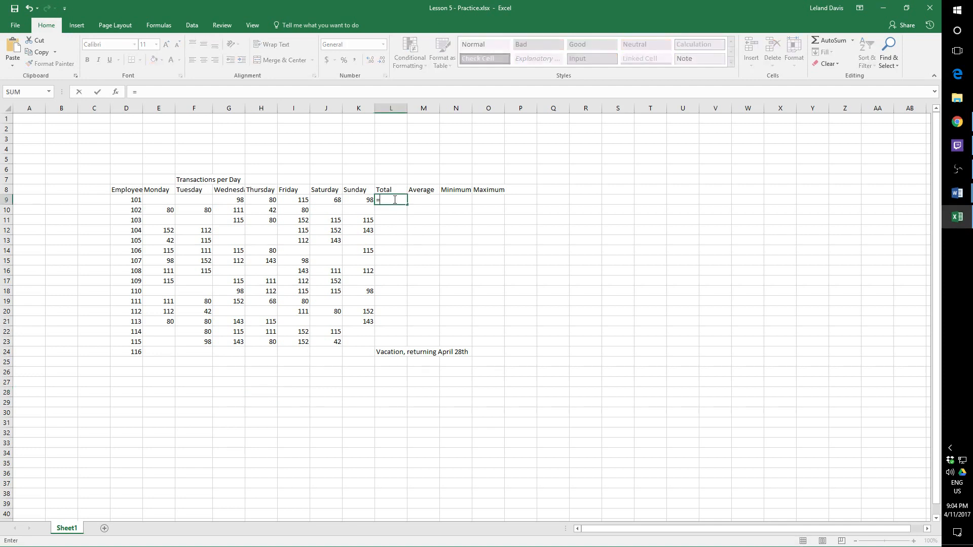
type("sum(")
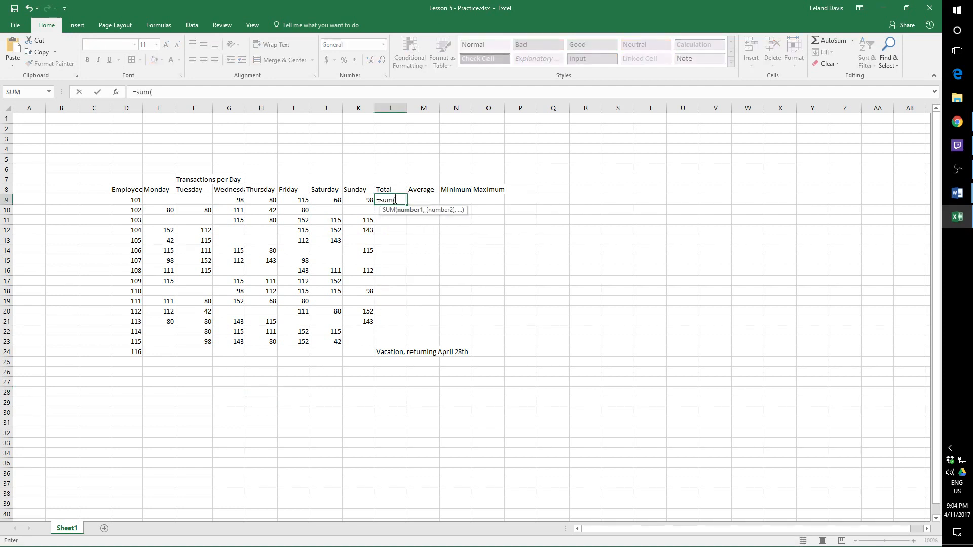
left_click(353, 201)
type(",")
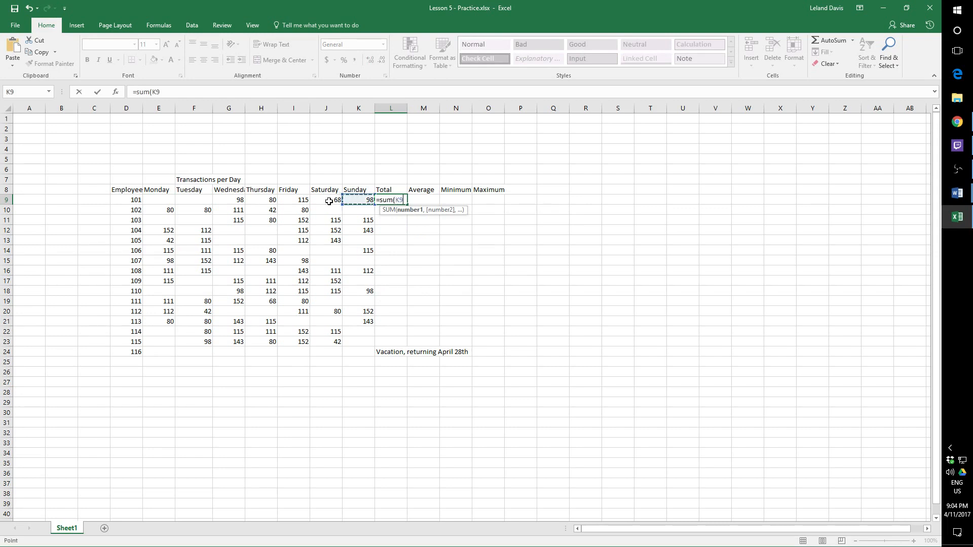
left_click(329, 201)
type(",")
left_click(299, 202)
type(",")
left_click(266, 201)
type(",")
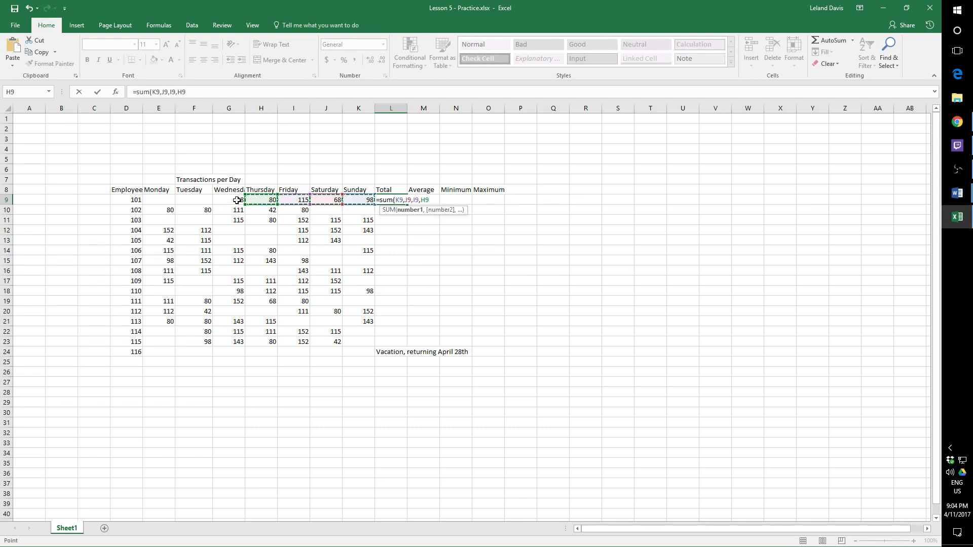
left_click(233, 200)
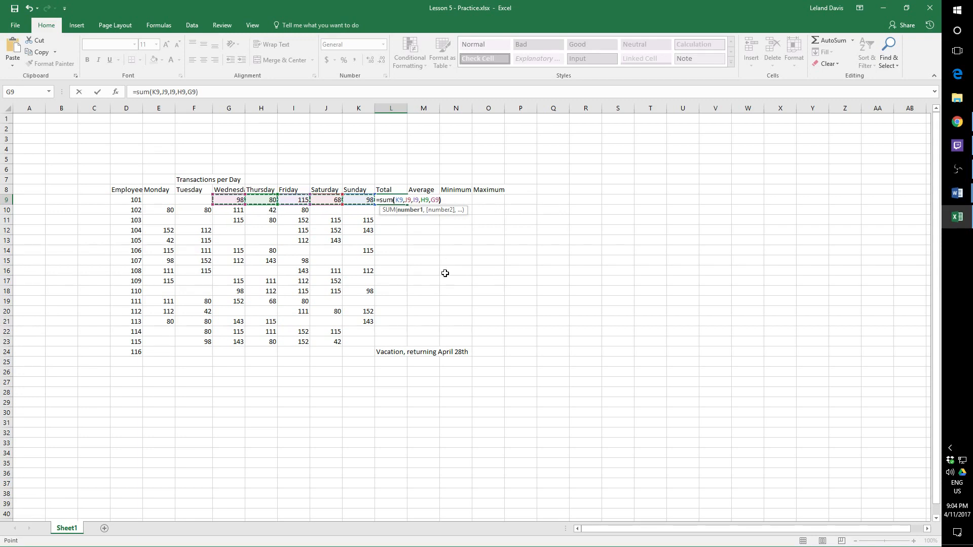
type(")")
key("Return")
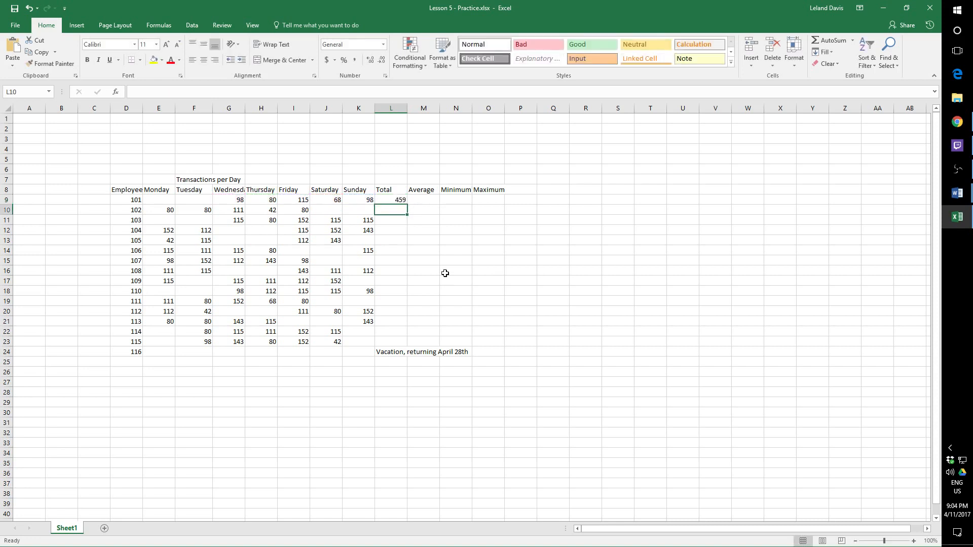
- Clear the five-cell SUM formula from employee 101's Total cell, L9
left_click(400, 202)
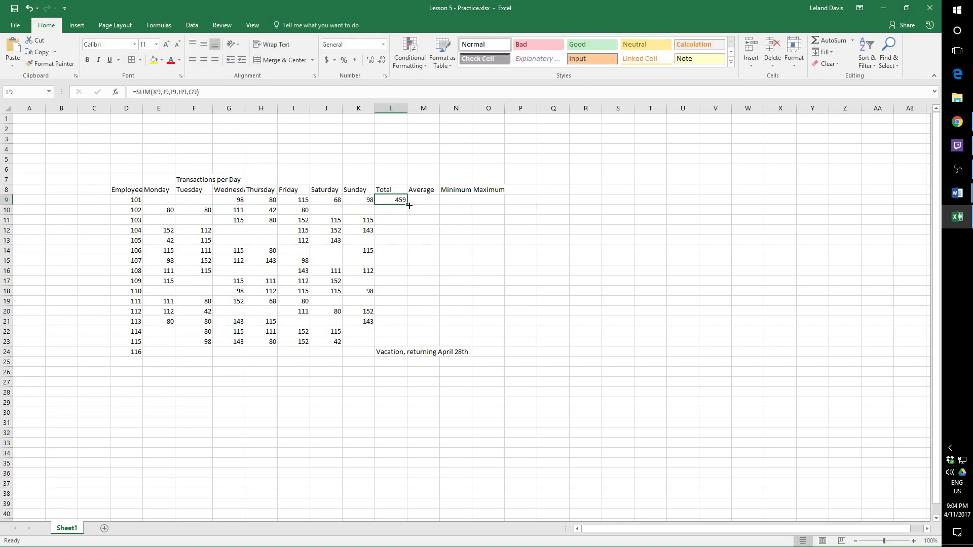
key("Delete")
key("Right")
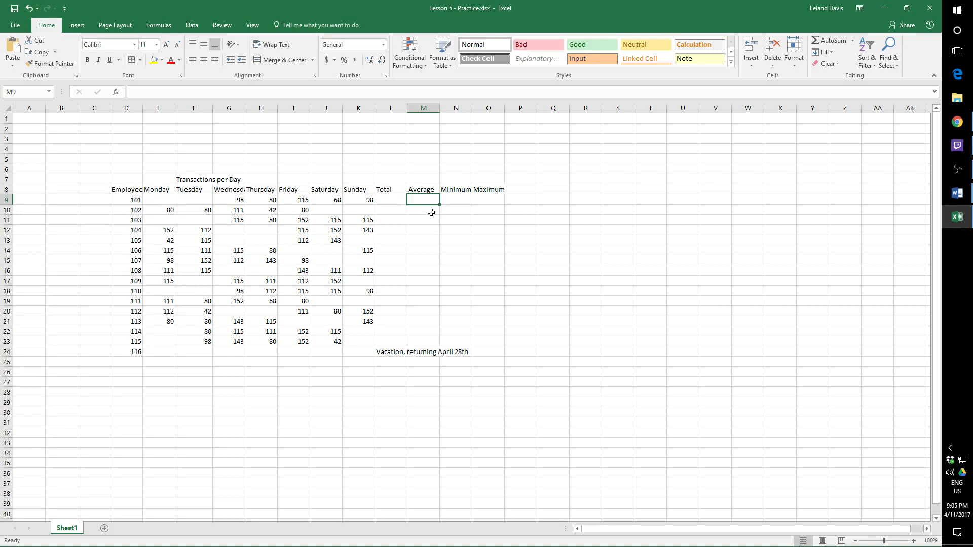
- Start an AVERAGE function in employee 101's Average cell, M9
type("=A")
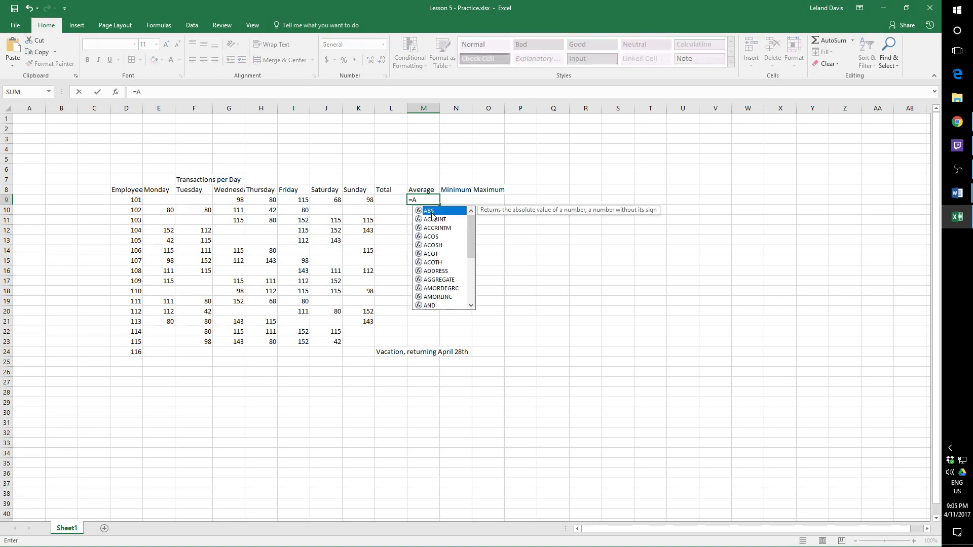
type("v")
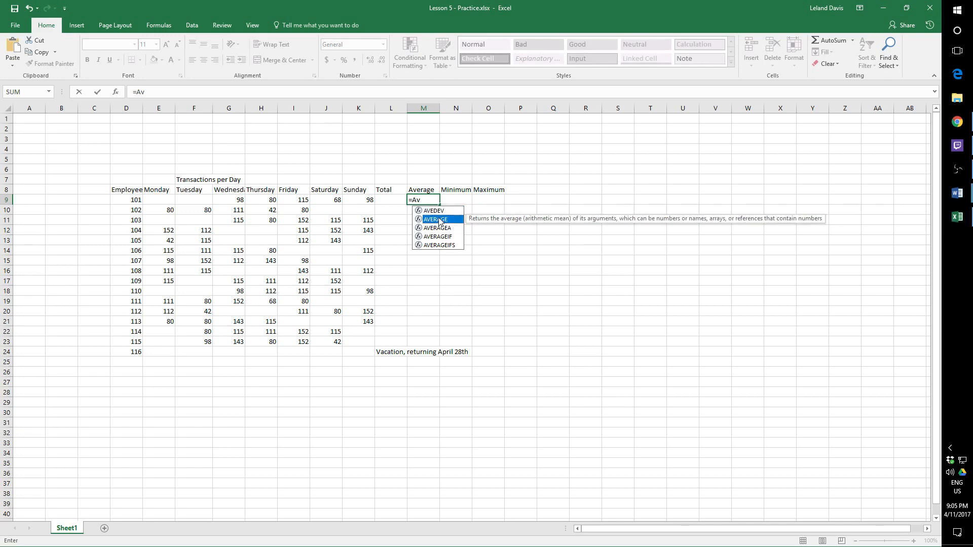
left_click(430, 200)
key("BackSpace")
type("VERAGE")
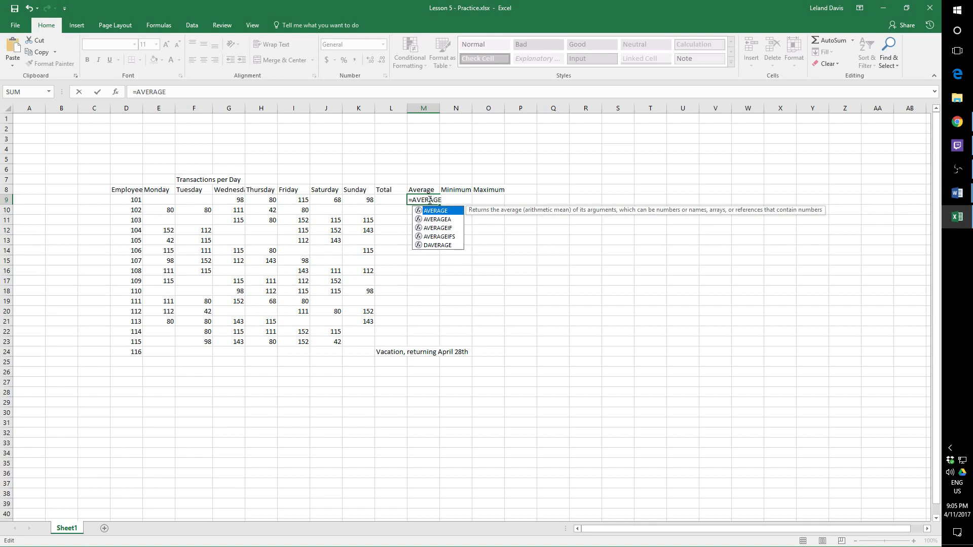
type("(")
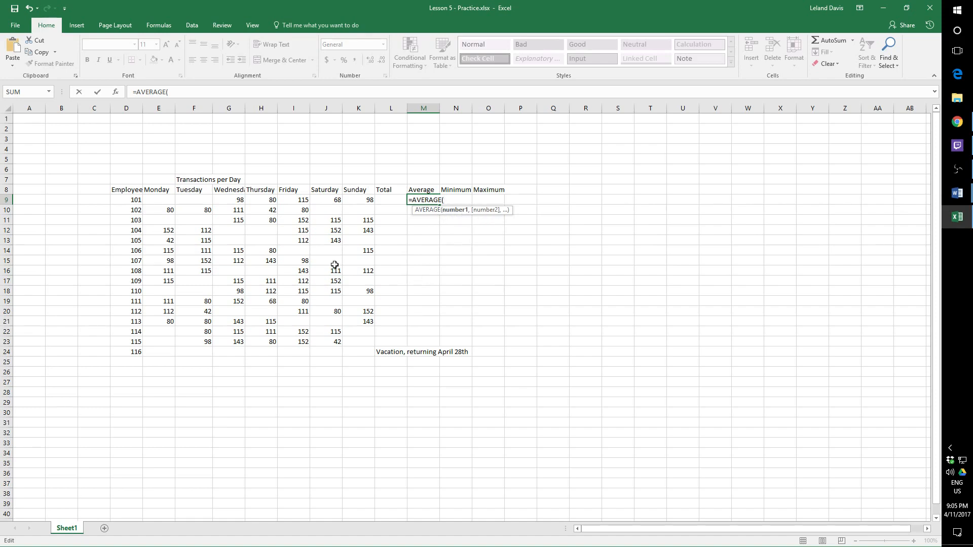
- Complete the M9 formula with the Wednesday to Sunday cells as =AVERAGE(G9,H9,I9,J9,K9)
left_click(234, 200)
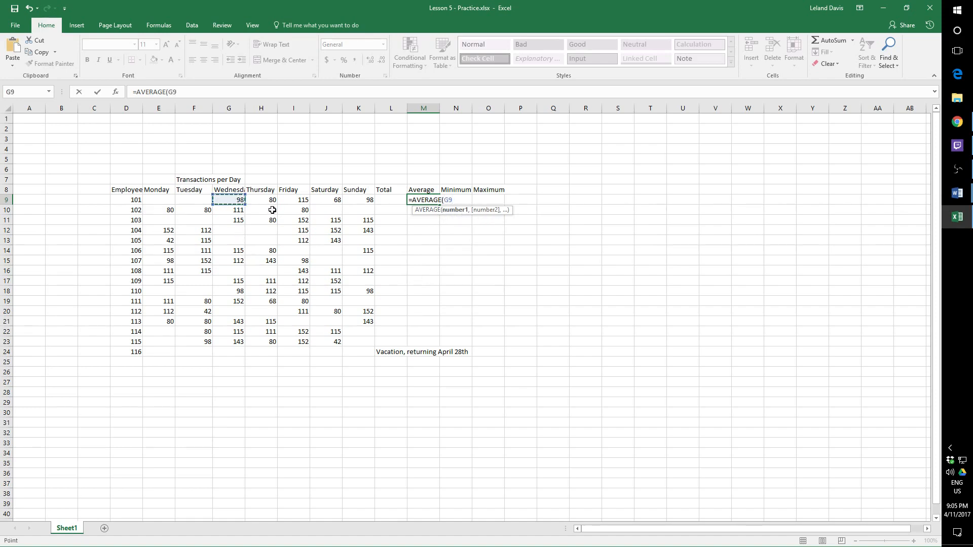
type(",")
left_click(270, 200)
type(",")
left_click(297, 200)
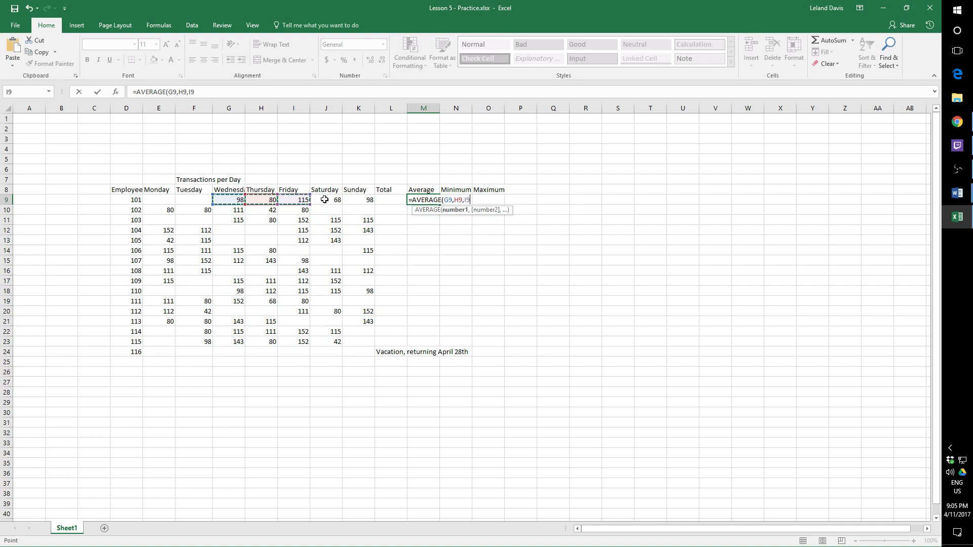
type(",")
left_click(325, 199)
type(",")
left_click(354, 200)
type(")")
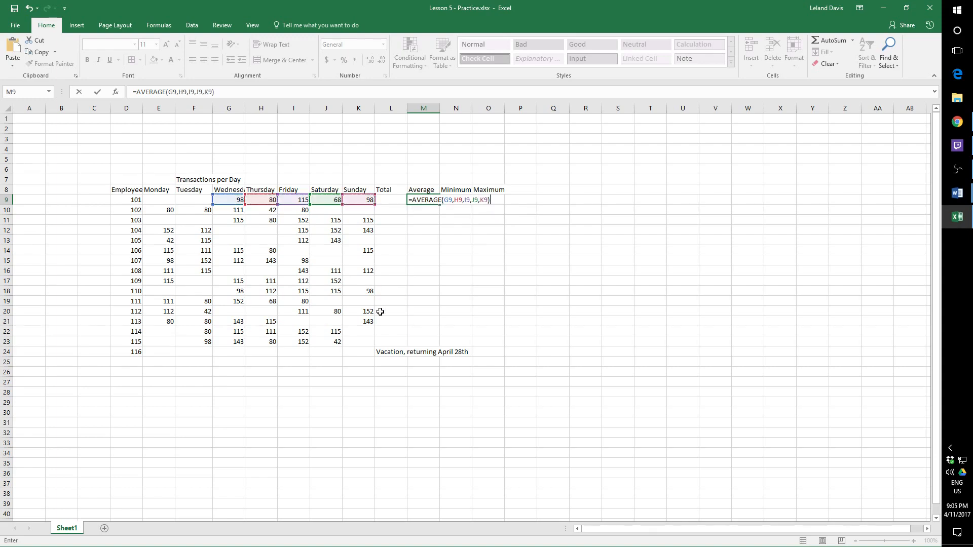
key("Return")
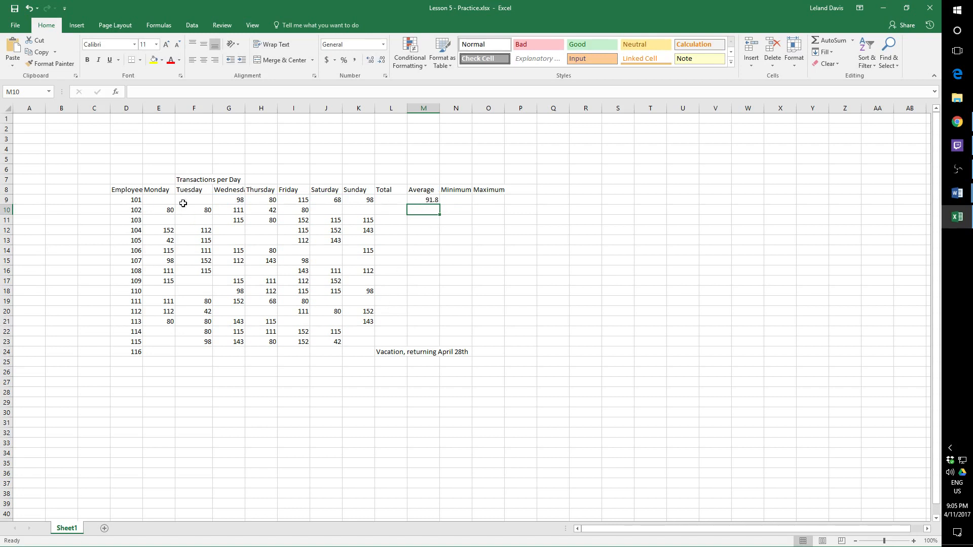
left_click(434, 199)
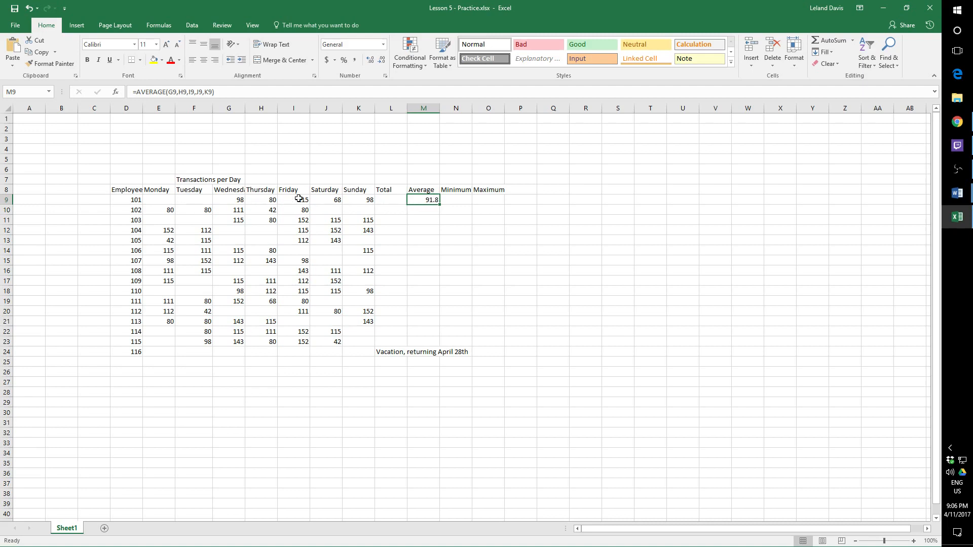
- Replace employee 101's Average formula in M9 with the Wednesday to Sunday range version, =AVERAGE(G9:K9)
key("Delete")
type("=AVERA")
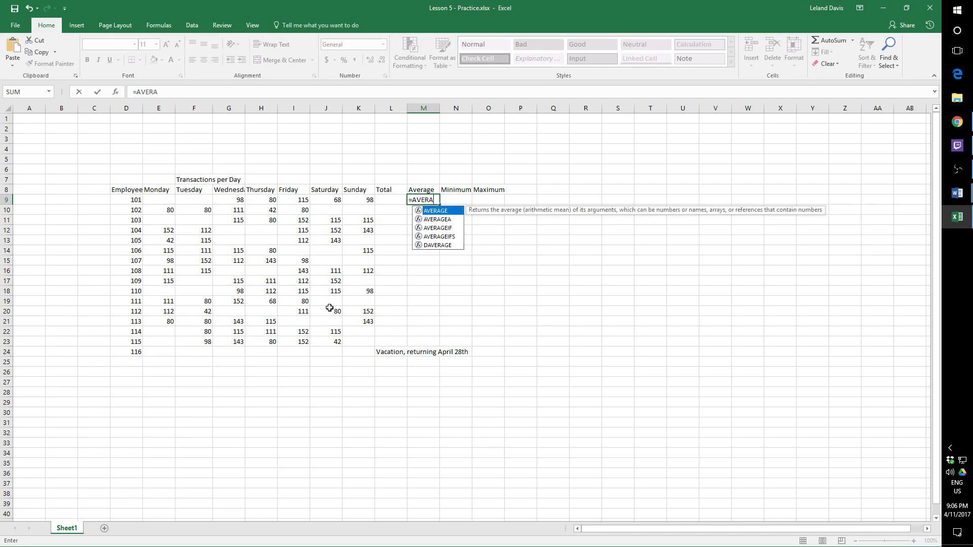
type("GE(")
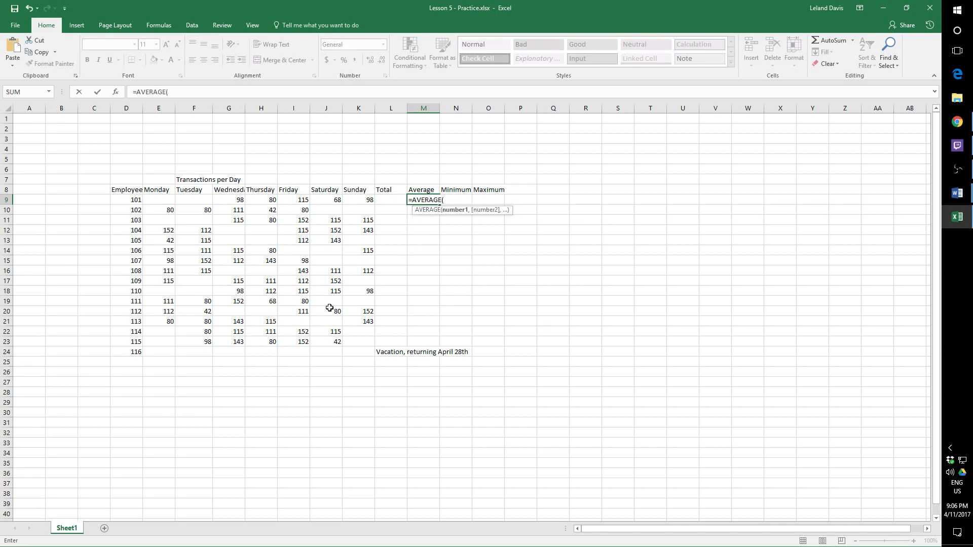
left_click_drag(234, 199, 369, 198)
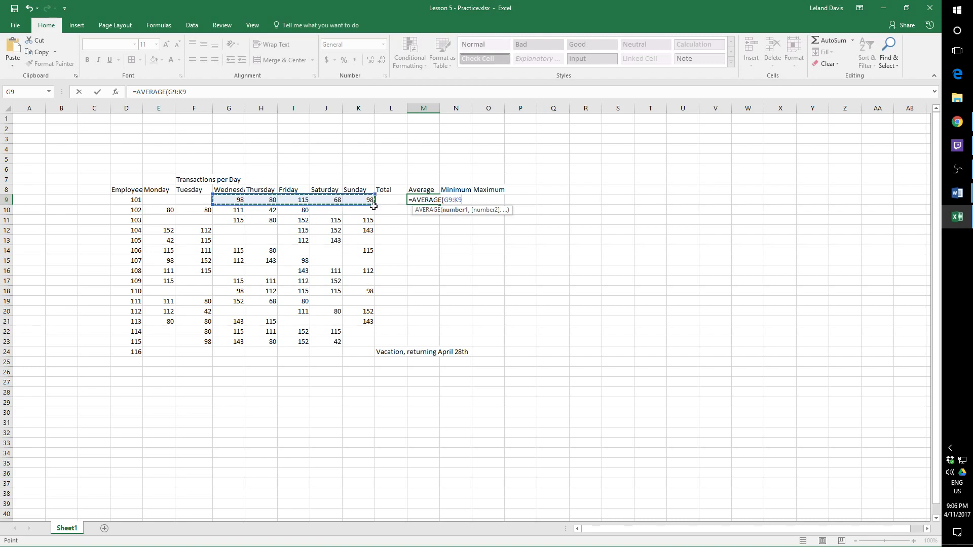
key("Return")
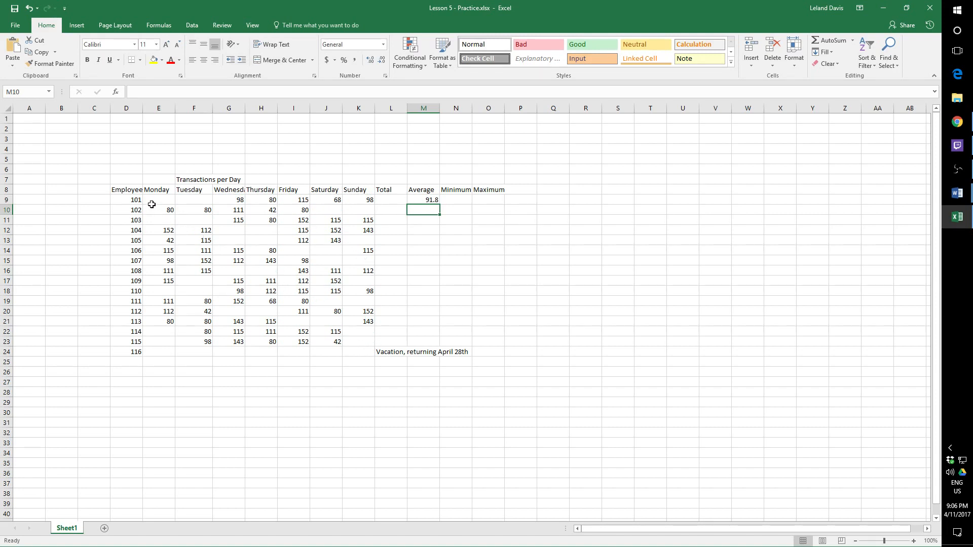
- Overwrite M9 with =AVERAGE(E9:K23) to average the daily transactions of employees 101 to 115
left_click(431, 201)
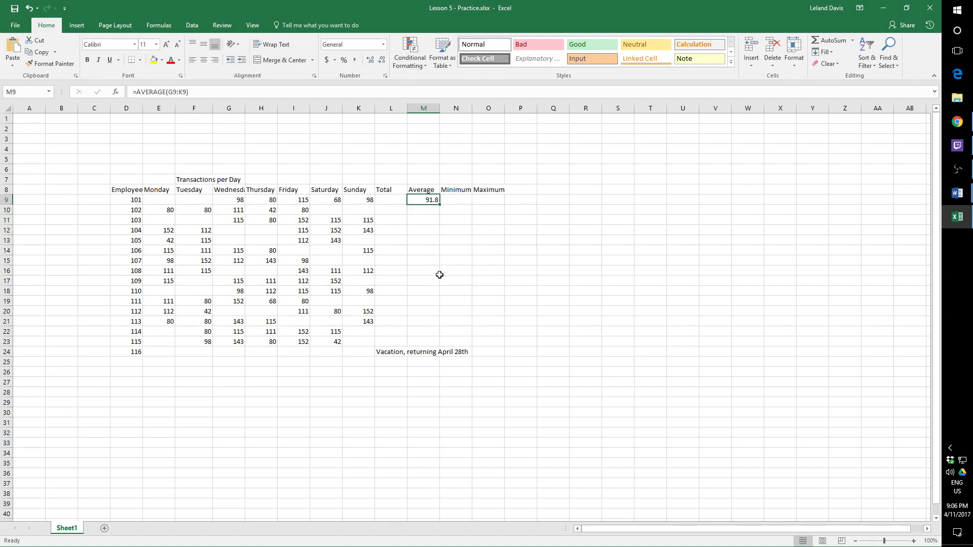
type("=AV")
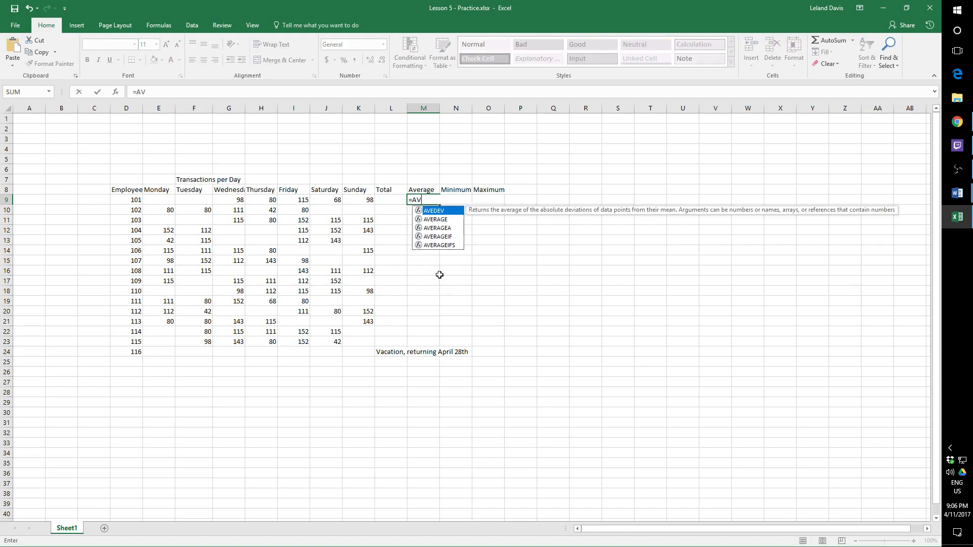
type("ERAGE")
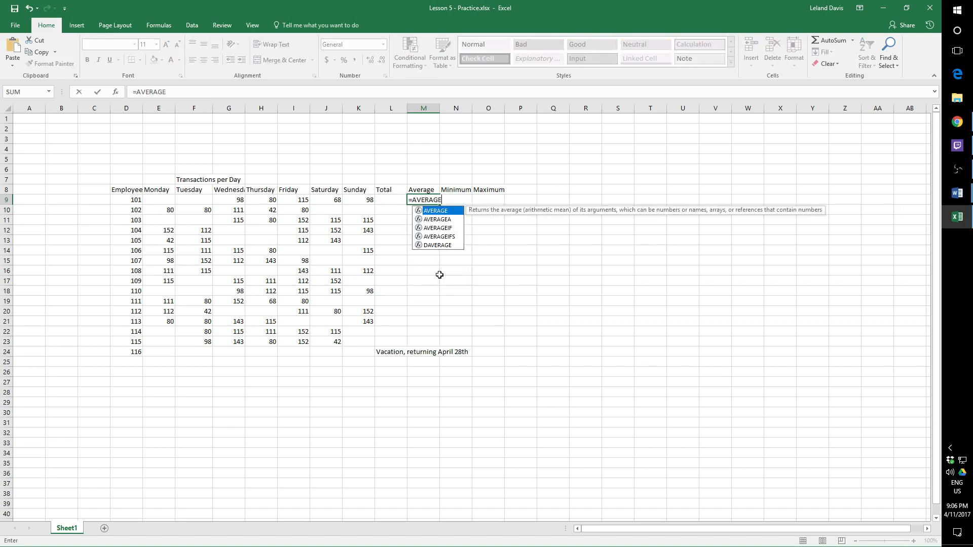
type("(")
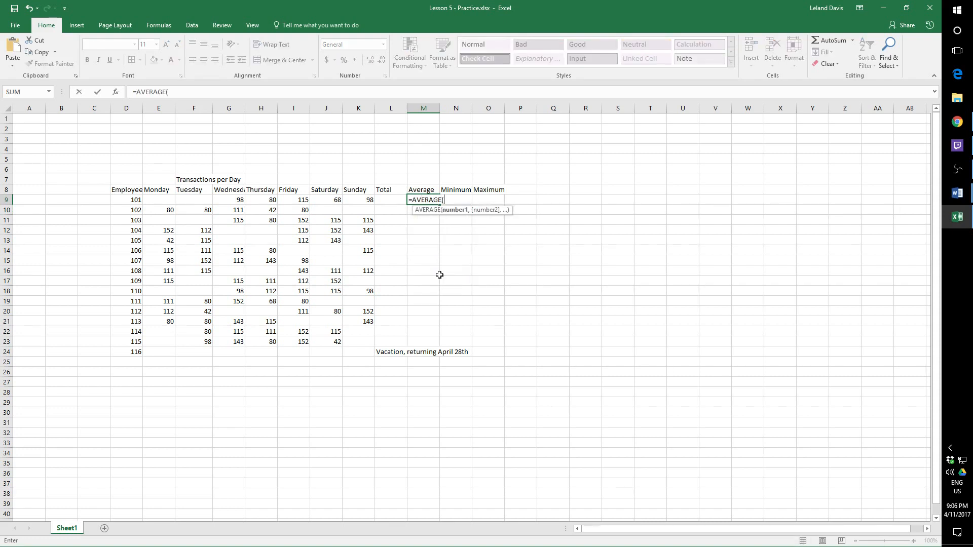
left_click(161, 202)
left_click_drag(163, 202, 365, 347)
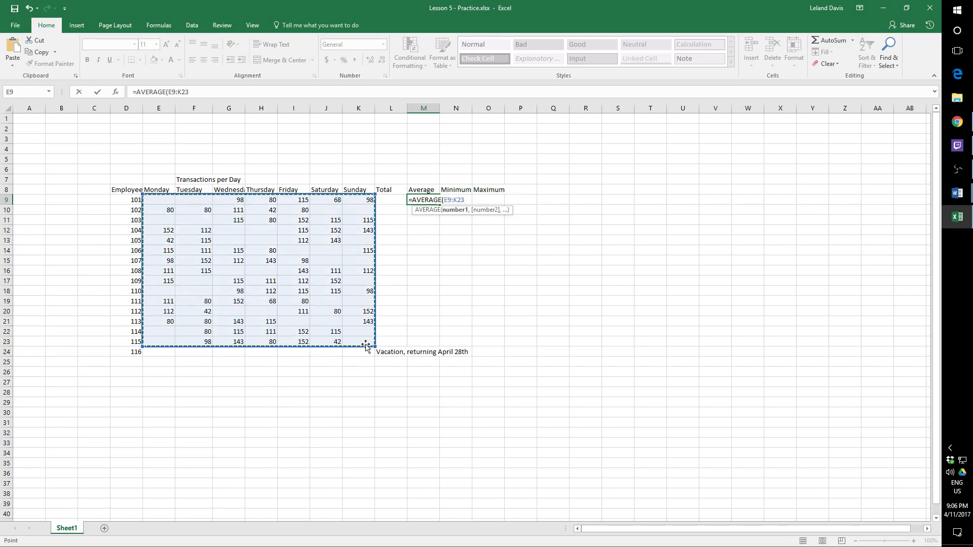
type(")")
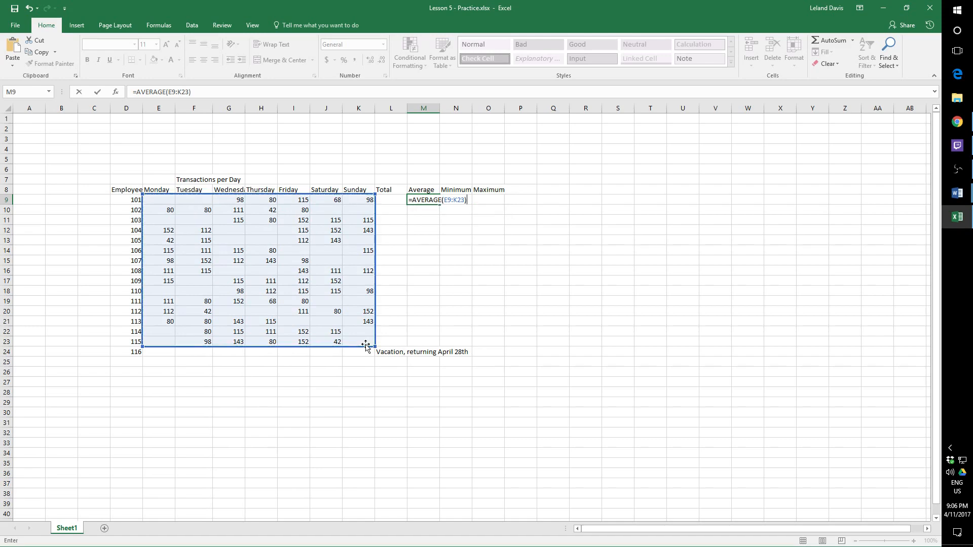
key("Return")
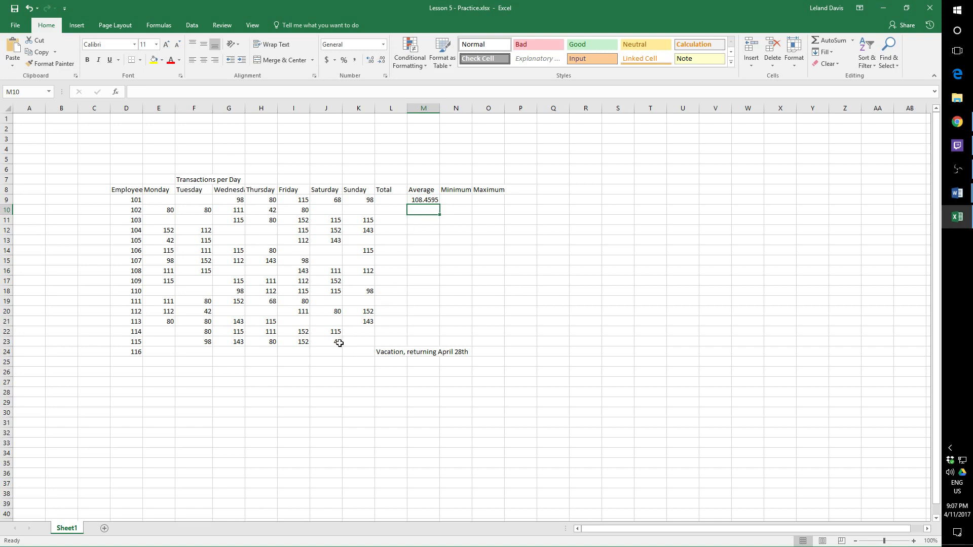
- Enter 0 in employee 113's empty Friday cell, I21, to test its effect on the average
left_click(336, 323)
left_click(299, 324)
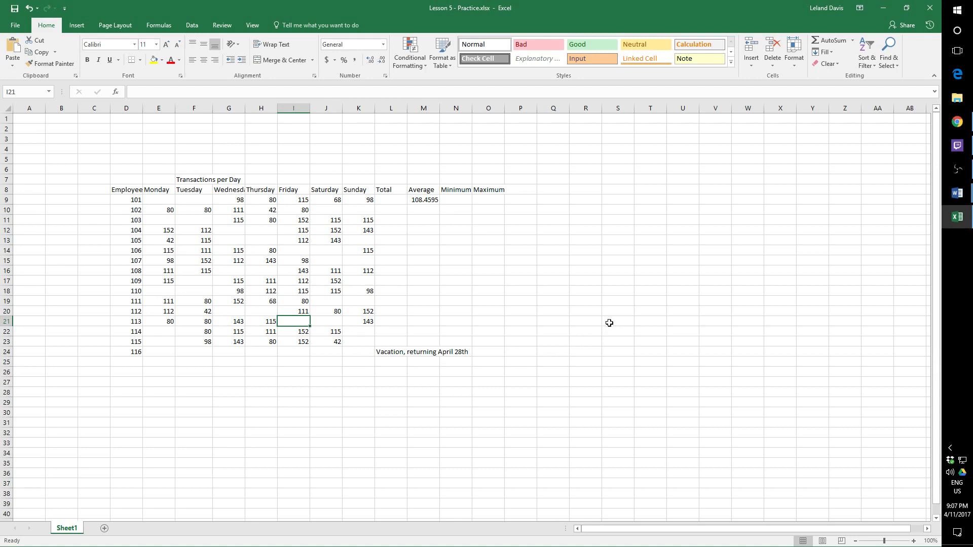
type("0")
key("Return")
- Replace the 0 in employee 113's Friday cell, I21, with the word text
left_click(307, 324)
type("text")
key("Return")
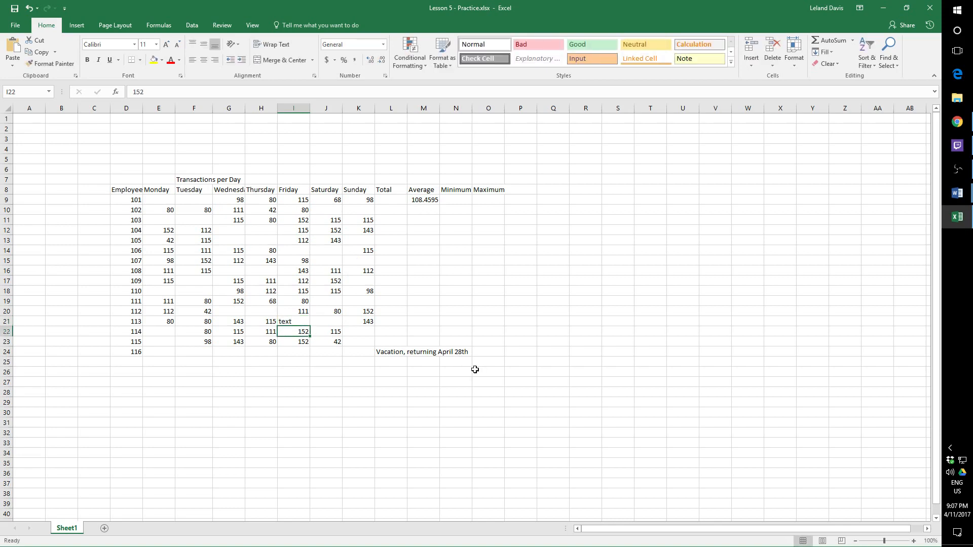
- Clear the test word from I21 and the AVERAGE formula from M9
left_click(299, 321)
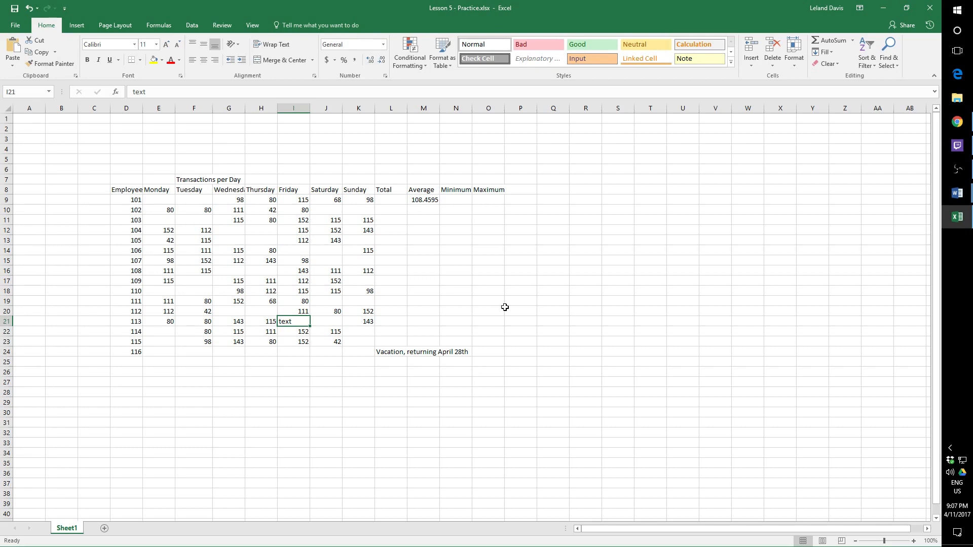
key("Delete")
left_click(428, 202)
key("Delete")
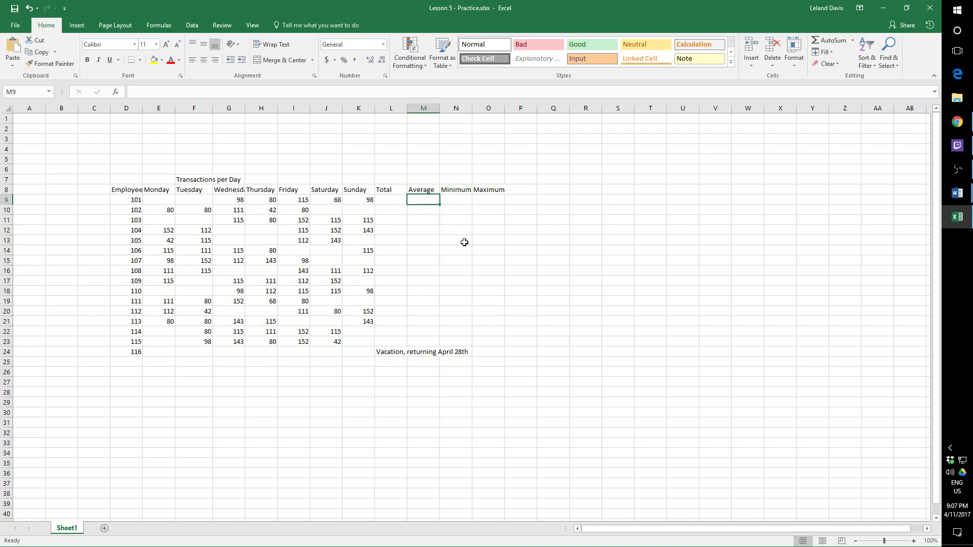
- Find employee 101's lowest daily transactions in the Minimum cell, N9, with =MIN(E9:K9)
key("Right")
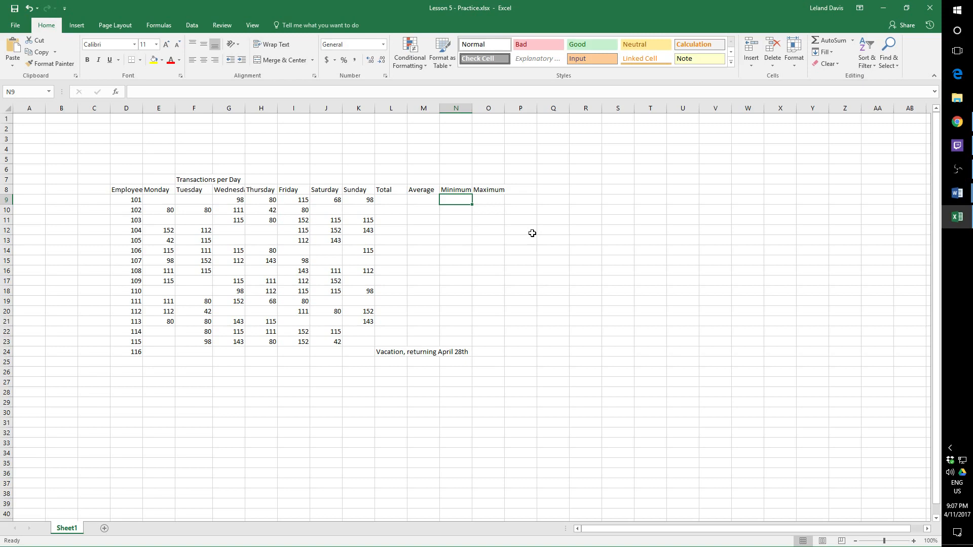
type("=MIN")
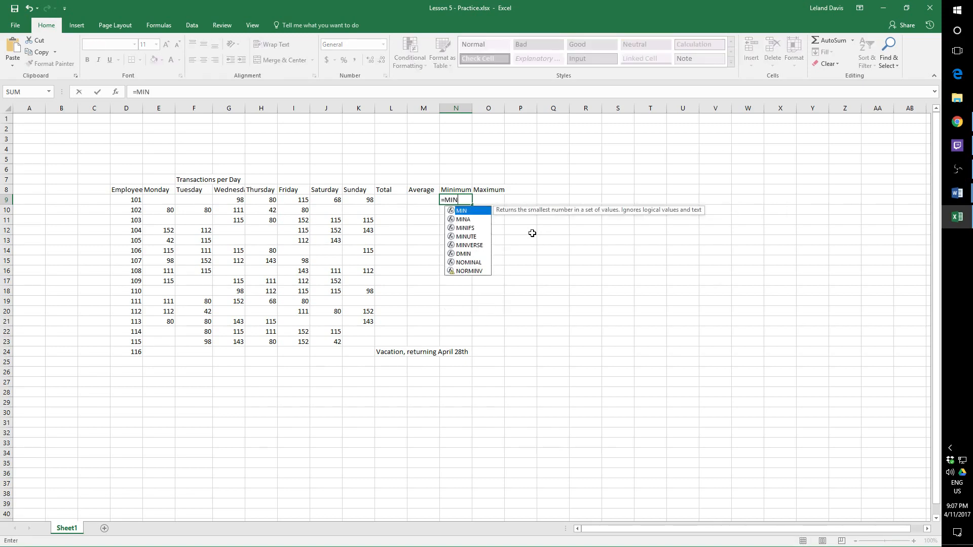
type("(")
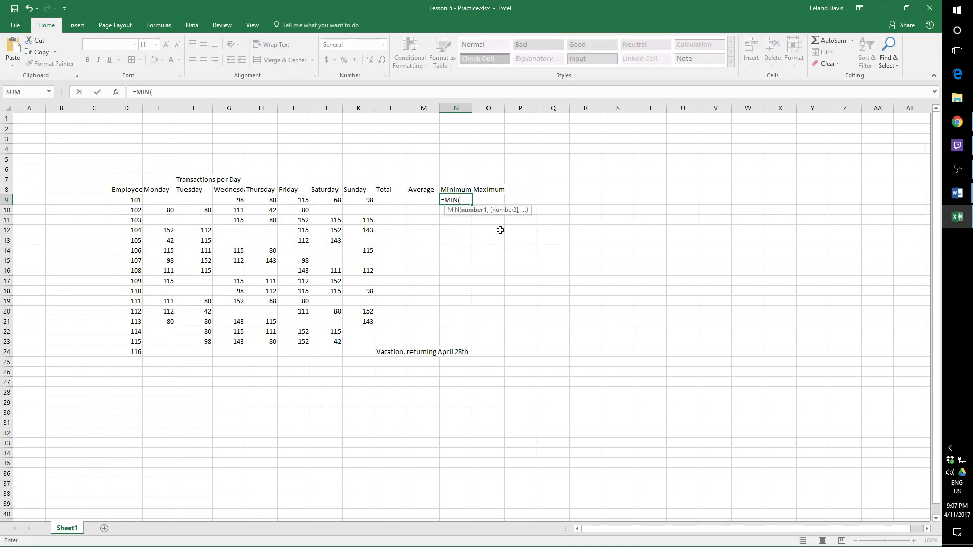
left_click(162, 200)
left_click_drag(163, 200, 364, 199)
key("Return")
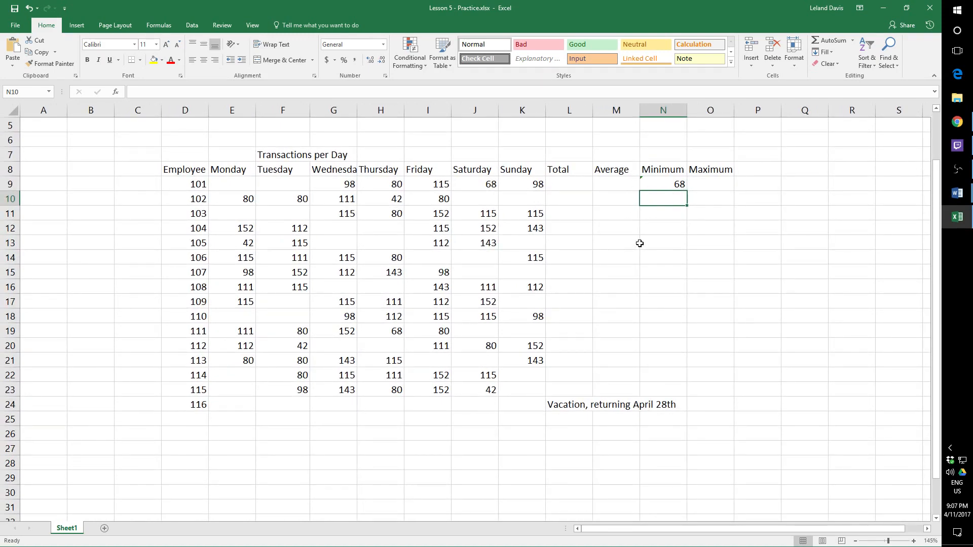
- Inspect the MIN formula in N9 and the error indicator attached to that cell
left_click(645, 187)
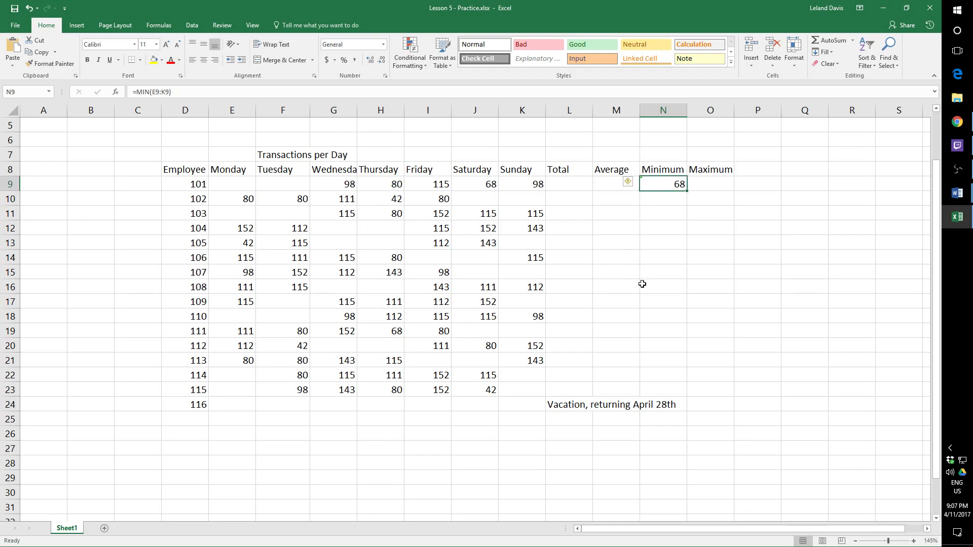
mouse_move(628, 182)
left_click(660, 241)
left_click(675, 186)
left_click(677, 205)
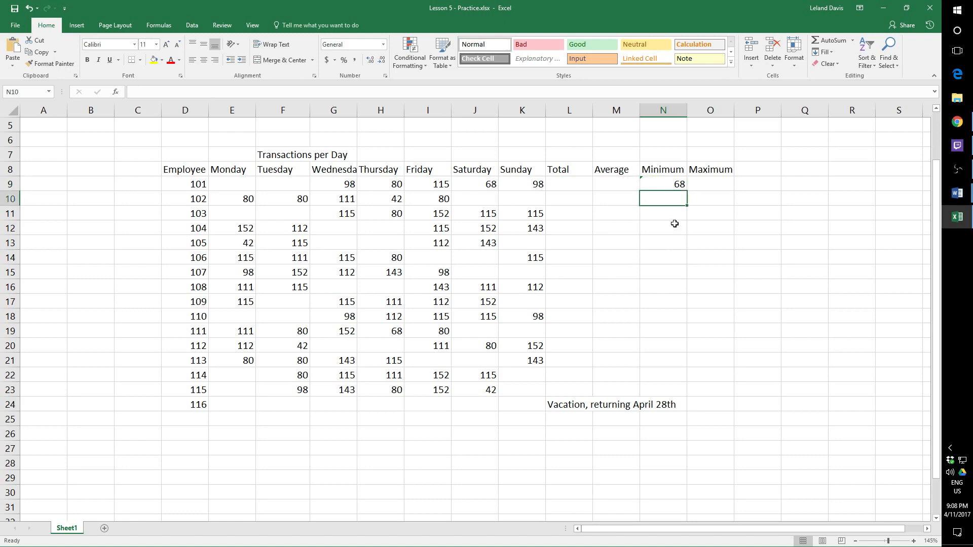
left_click(680, 187)
- Find employee 101's highest daily transactions in the Maximum cell, O9, with =MAX(E9:K9)
left_click(703, 185)
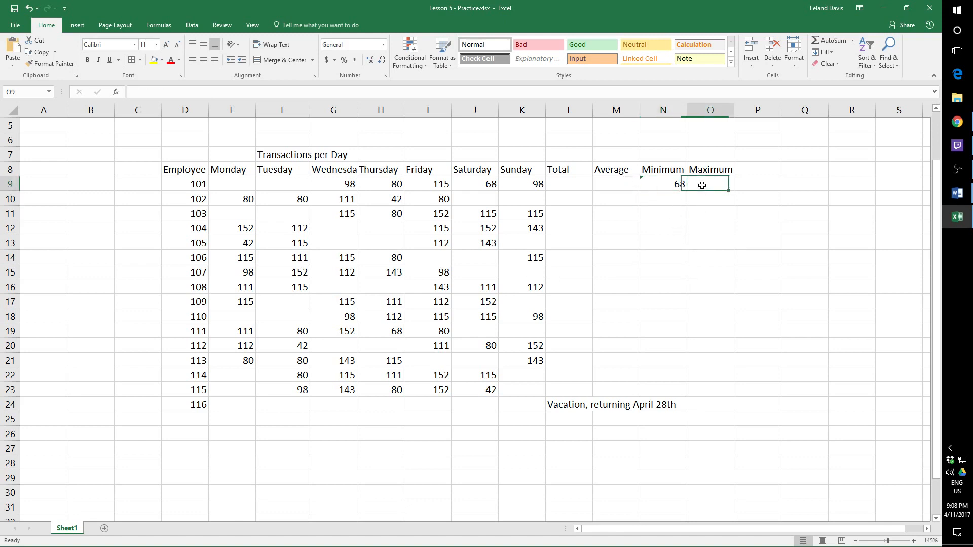
type("MA")
key("BackSpace")
key("BackSpace")
key("BackSpace")
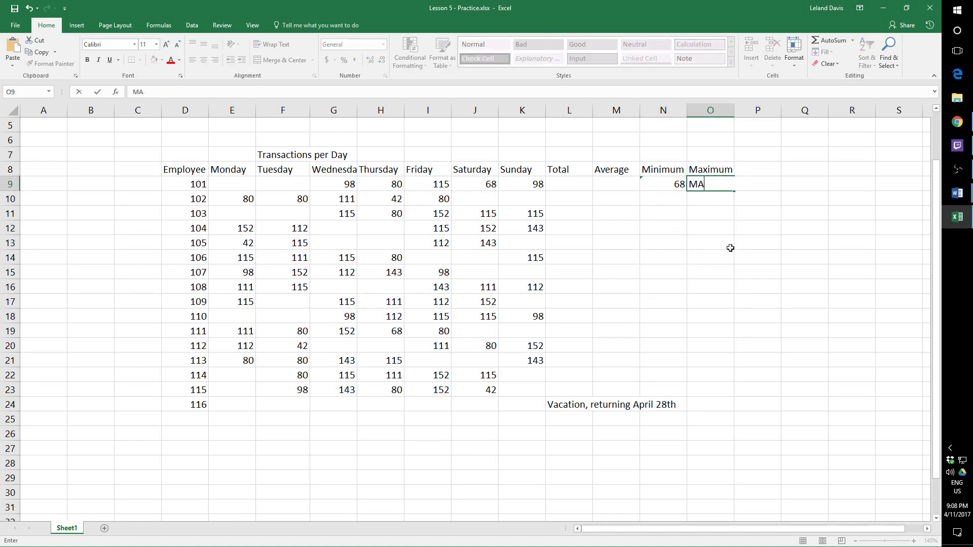
type("=max(")
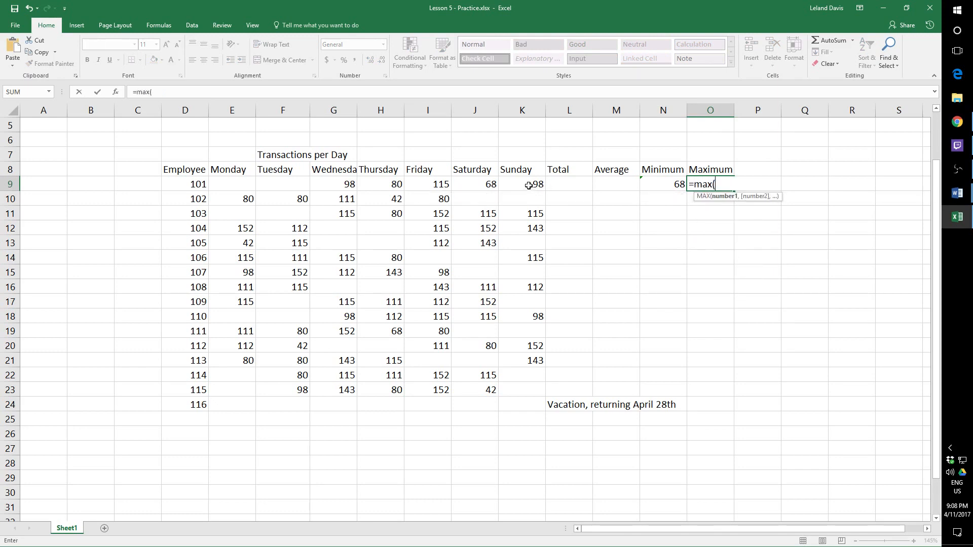
left_click_drag(529, 186, 247, 186)
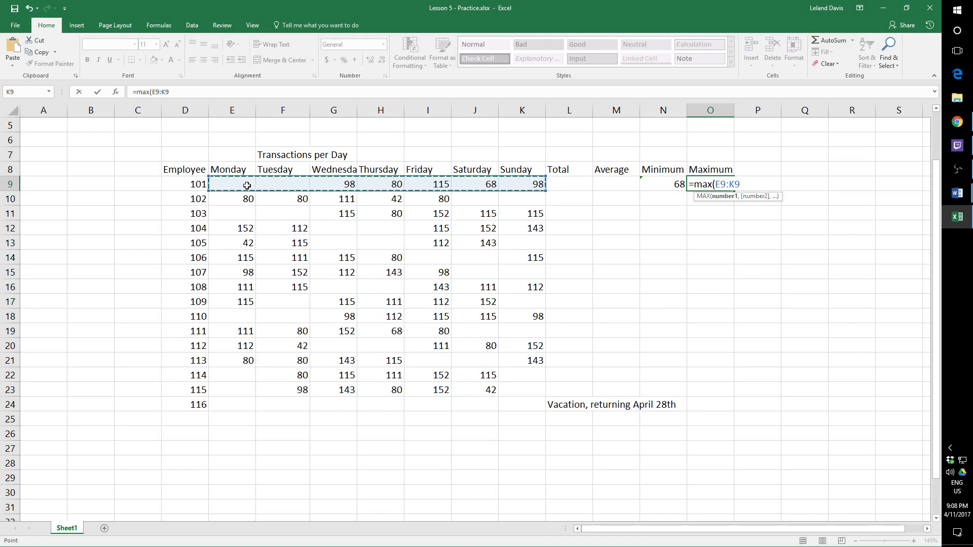
key("Return")
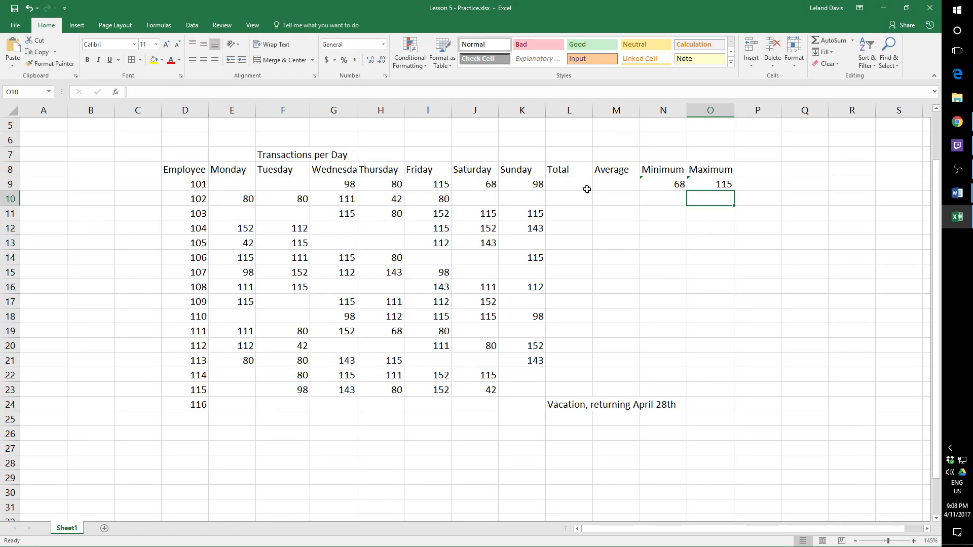
- Clear the MIN and MAX formulas from employee 101's Minimum and Maximum cells, N9:O9
left_click_drag(667, 185, 723, 184)
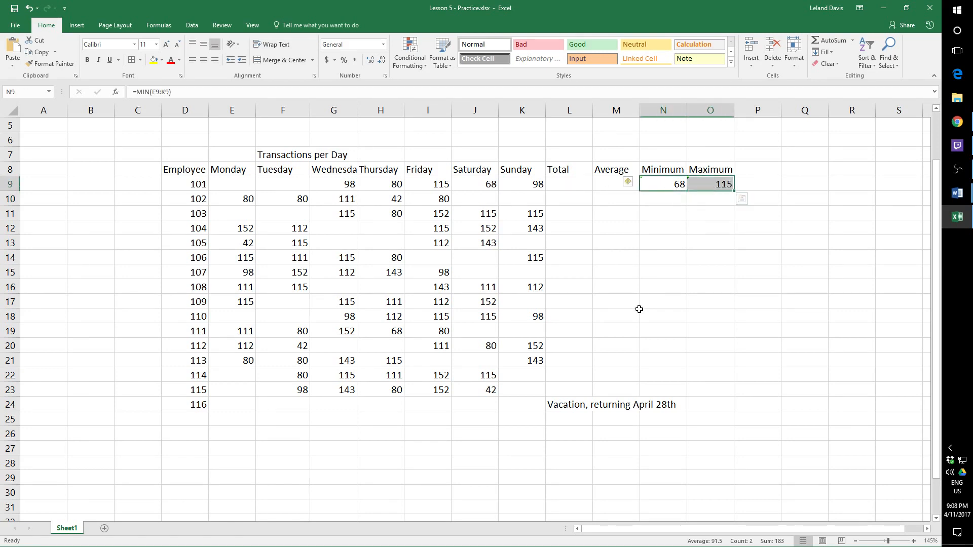
key("Delete")
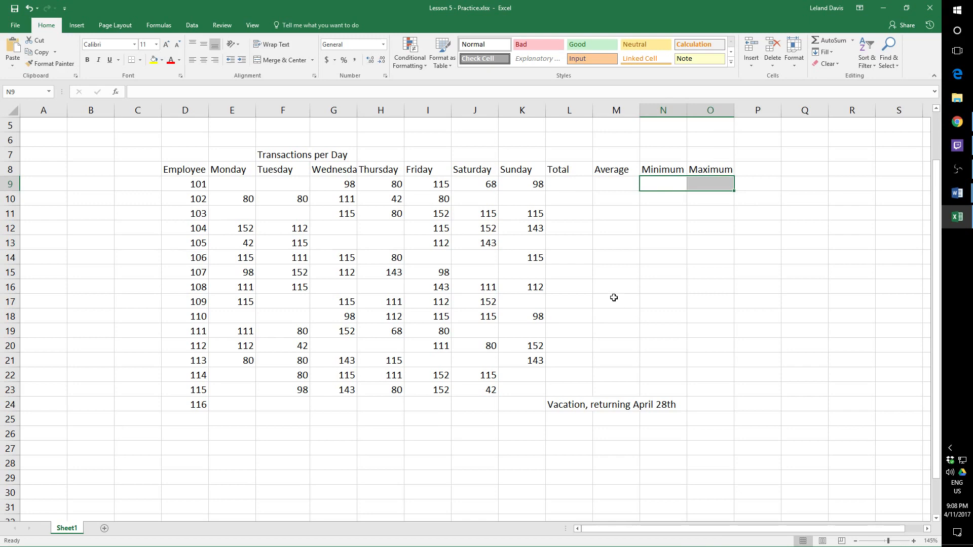
- Total employee 101's Monday to Sunday transactions in L9 with the range formula =SUM(E9:K9)
left_click(570, 187)
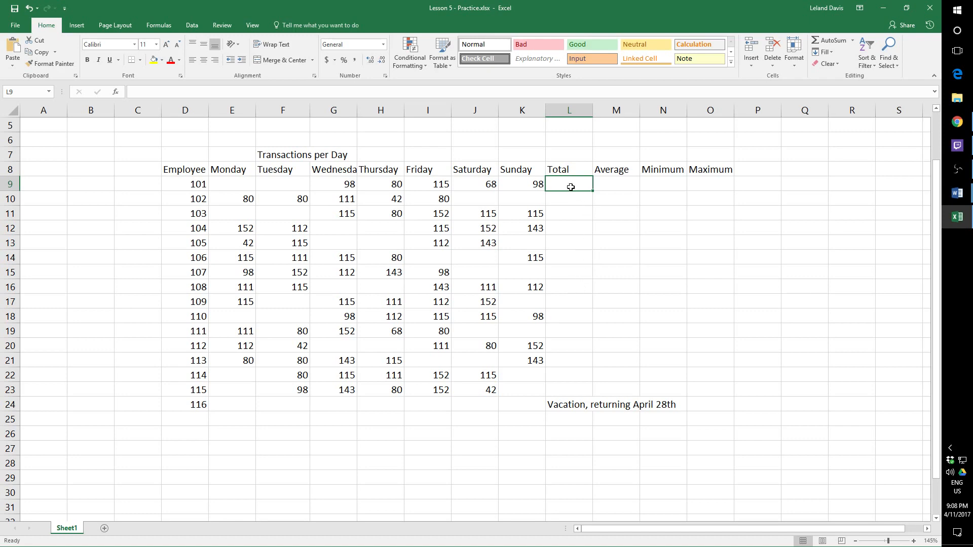
type("=SUM")
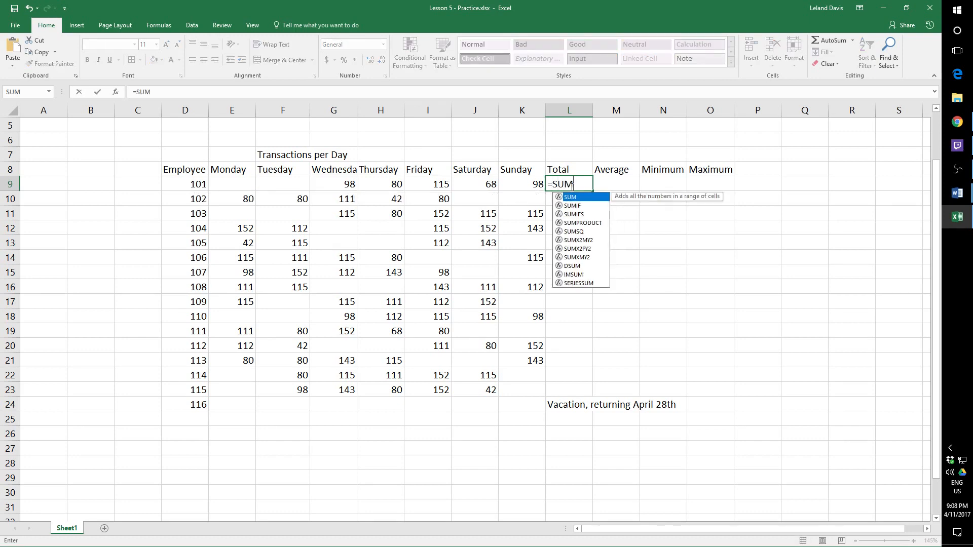
type("(")
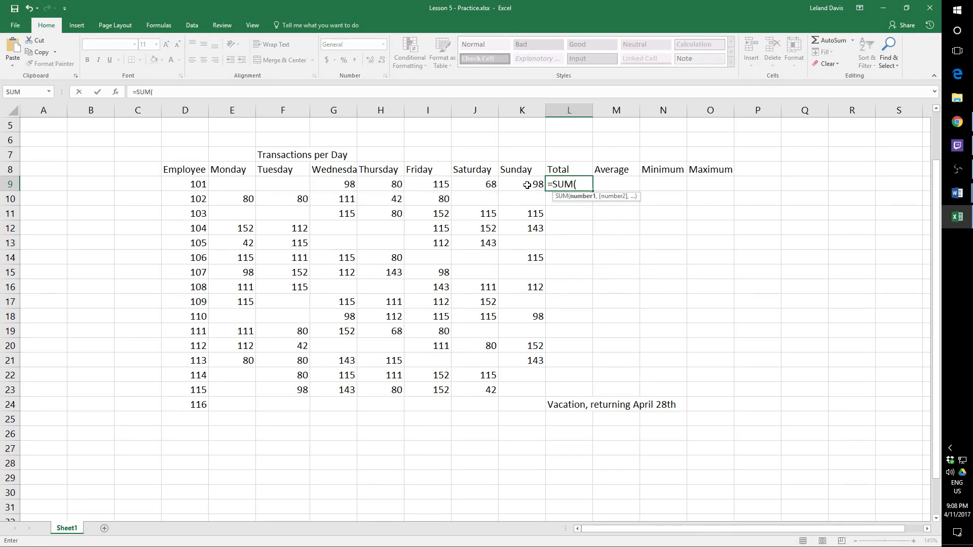
left_click_drag(529, 185, 237, 191)
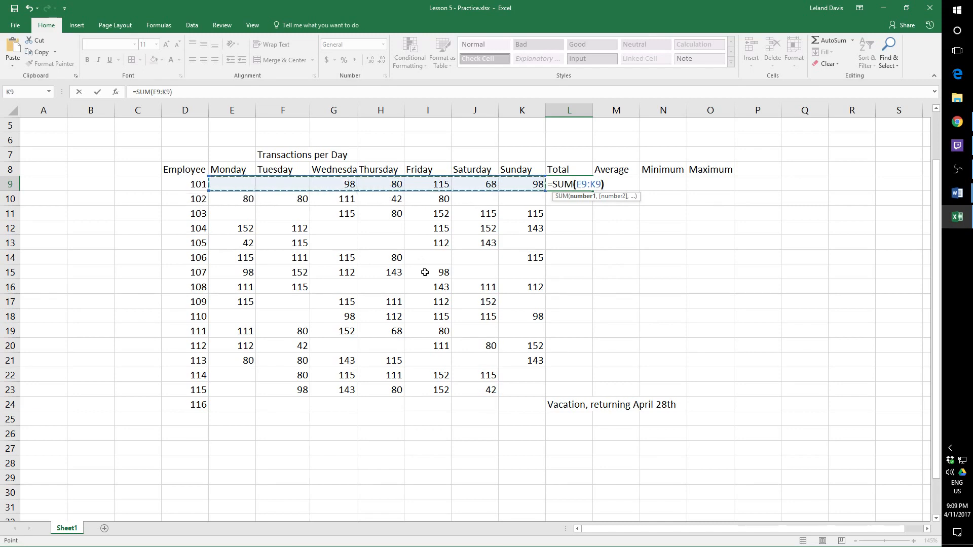
type(")")
key("Return")
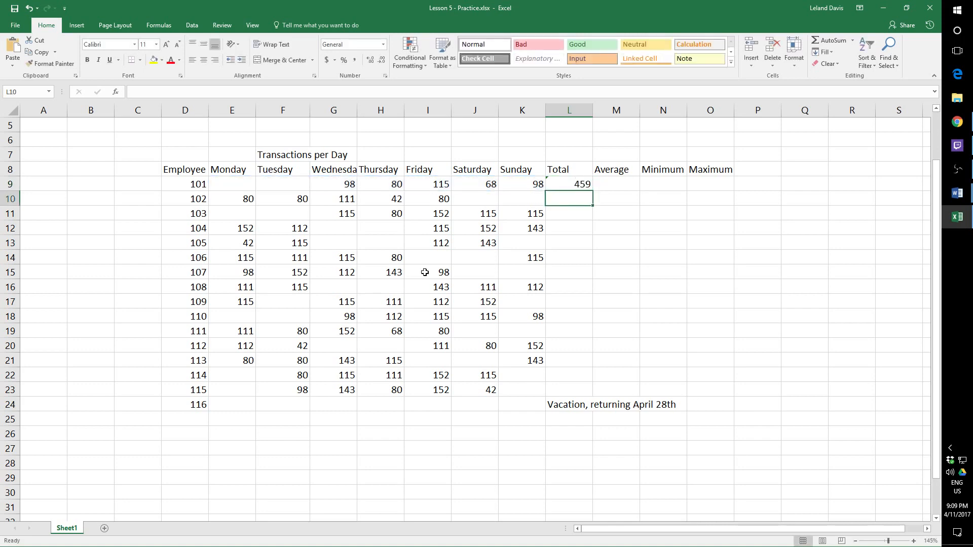
- Copy employee 101's Total formula from L9 into employee 102's Total cell, L10
left_click(579, 186)
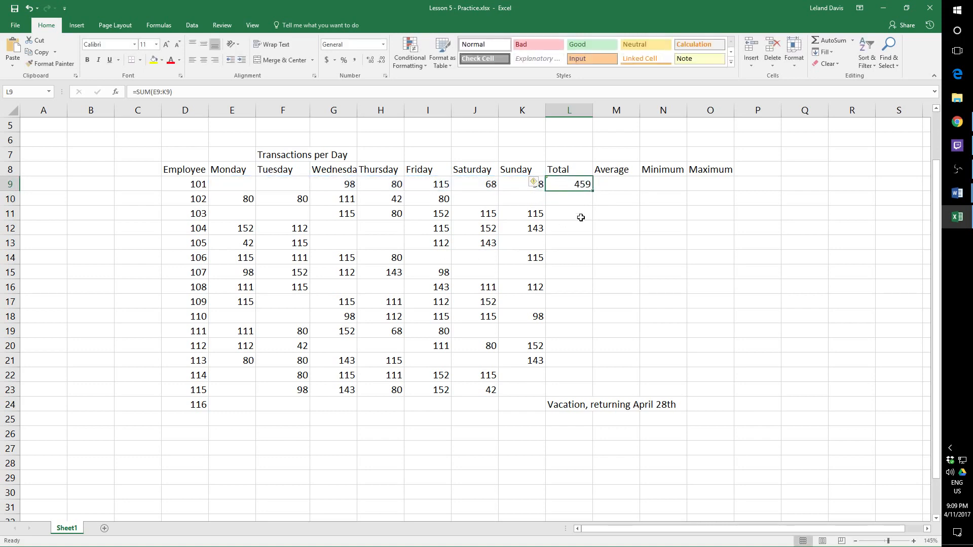
key("ctrl+c")
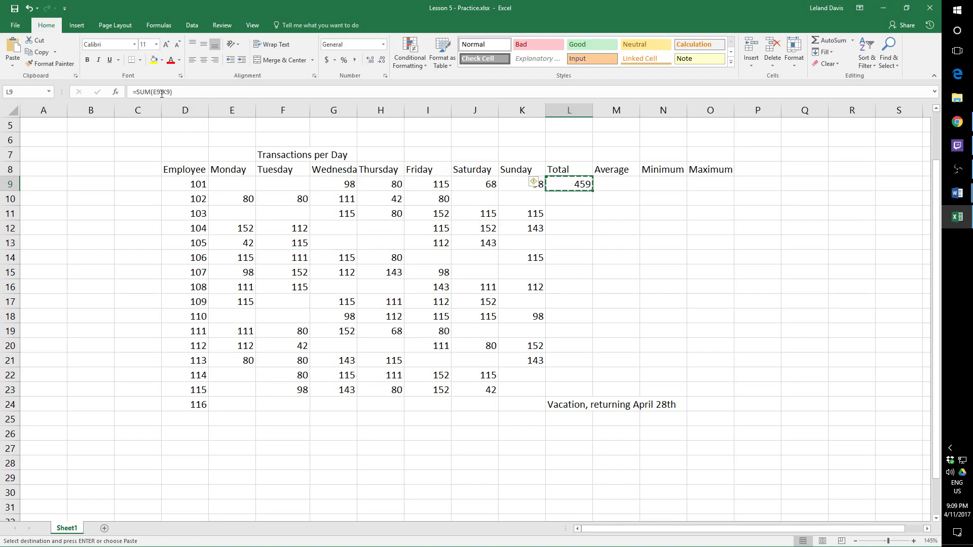
left_click(576, 196)
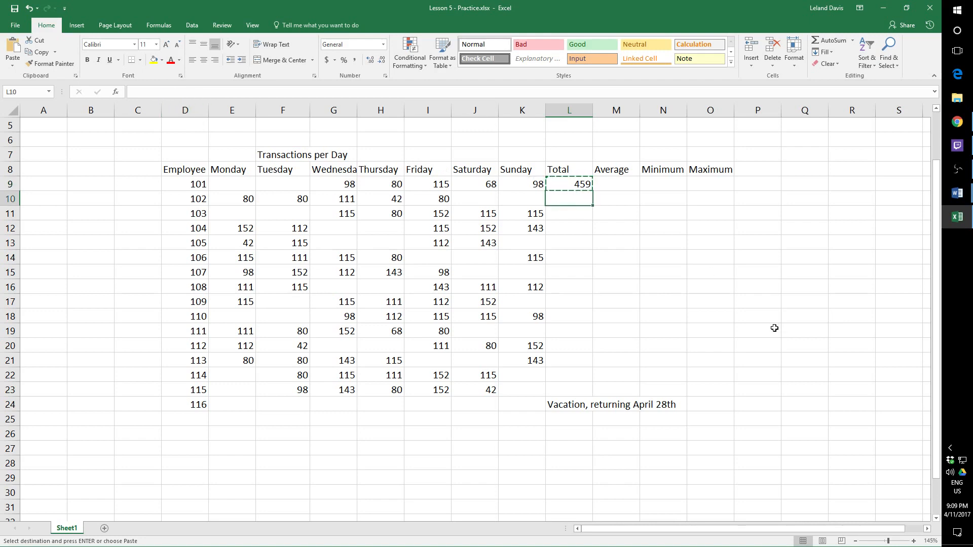
key("ctrl+v")
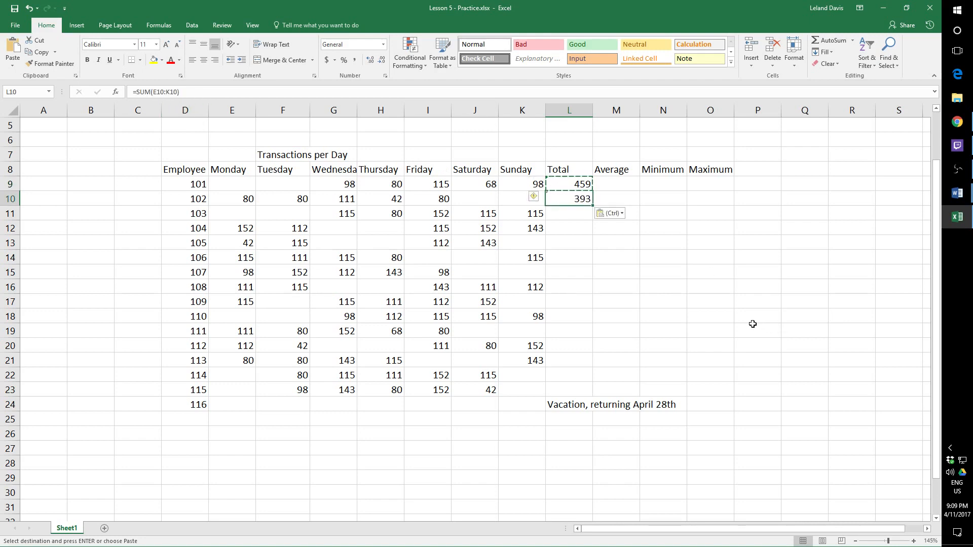
left_click(657, 245)
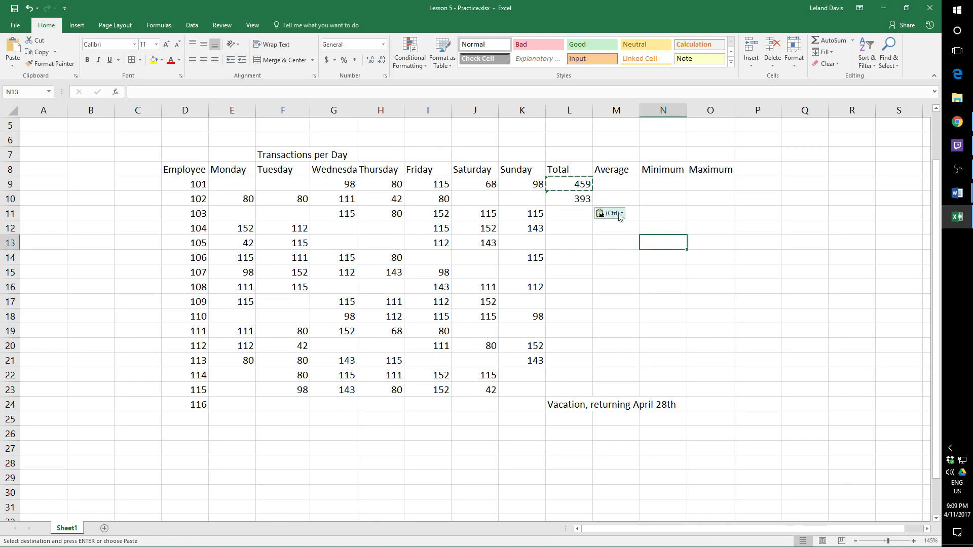
- Compare the SUM formulas in L9 and L10 and the row of daily values each one references
left_click(567, 178)
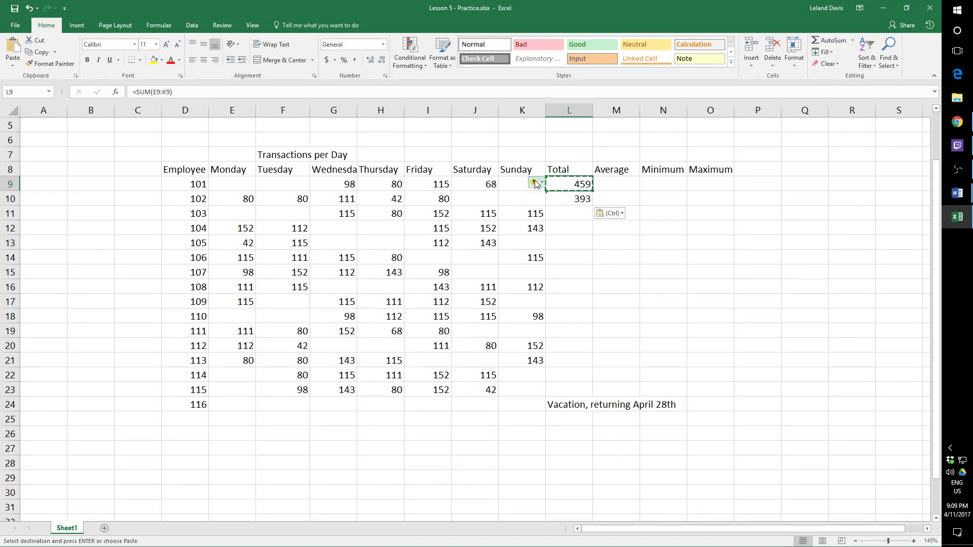
left_click(573, 201)
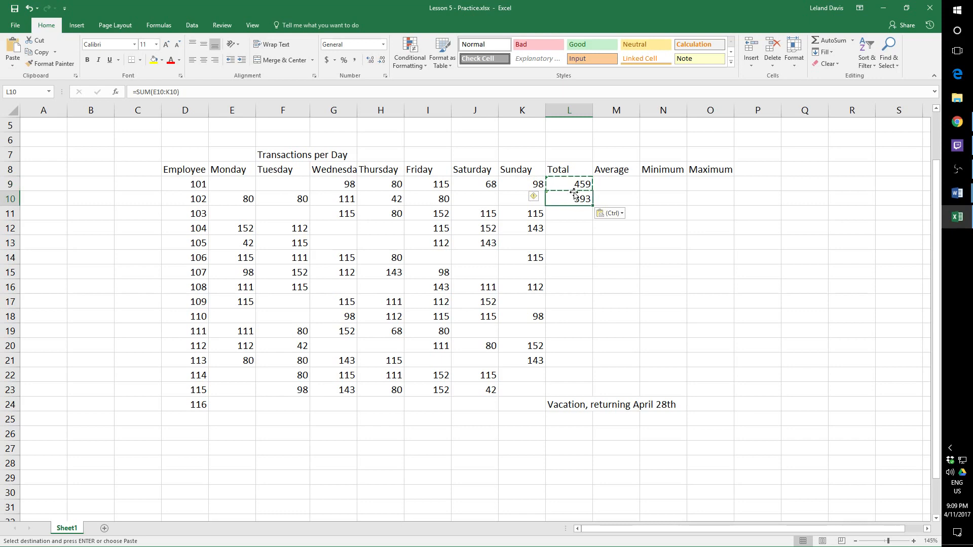
left_click(575, 185)
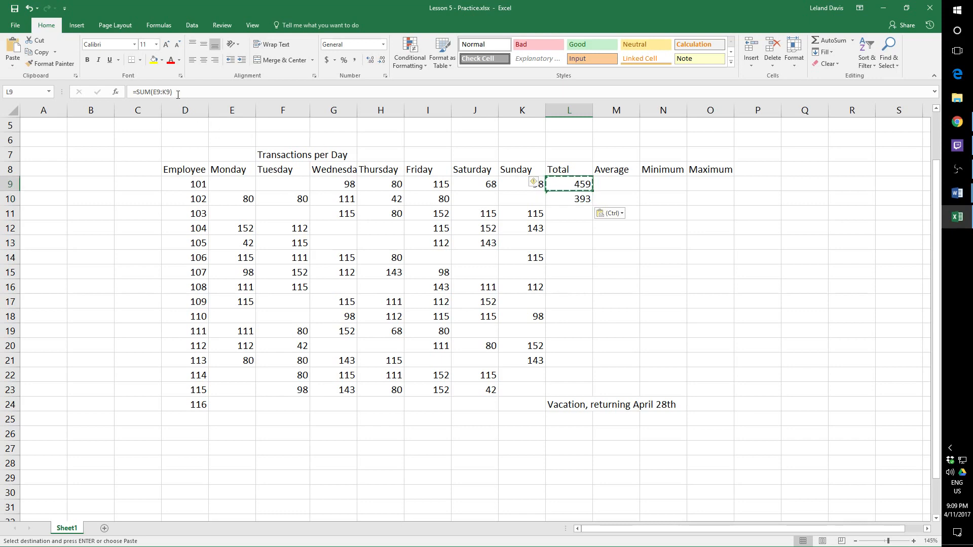
left_click(577, 199)
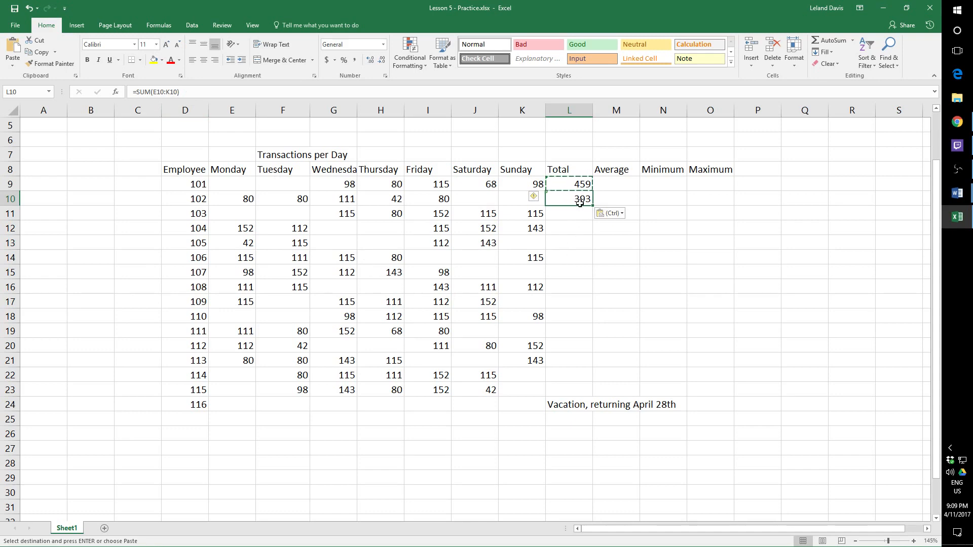
left_click(580, 184)
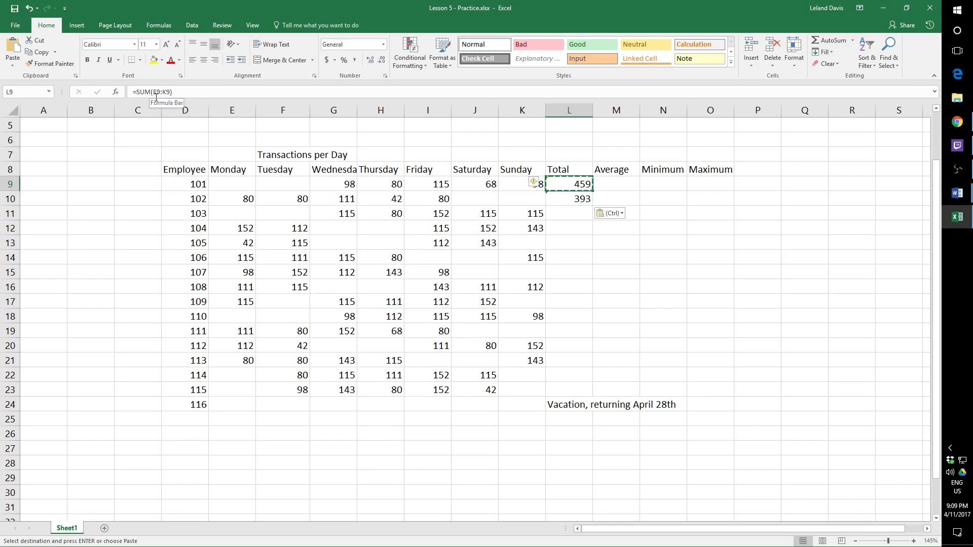
left_click(581, 200)
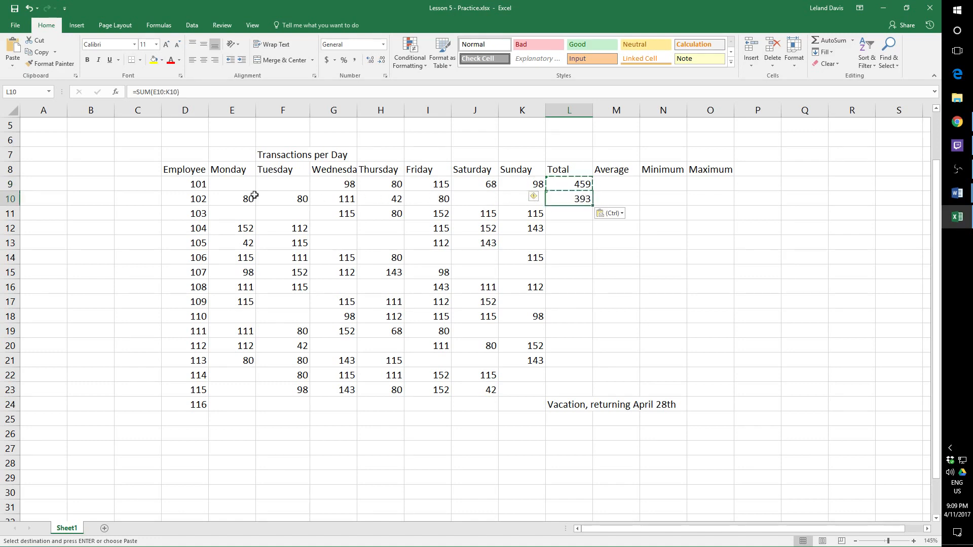
left_click_drag(229, 187, 505, 180)
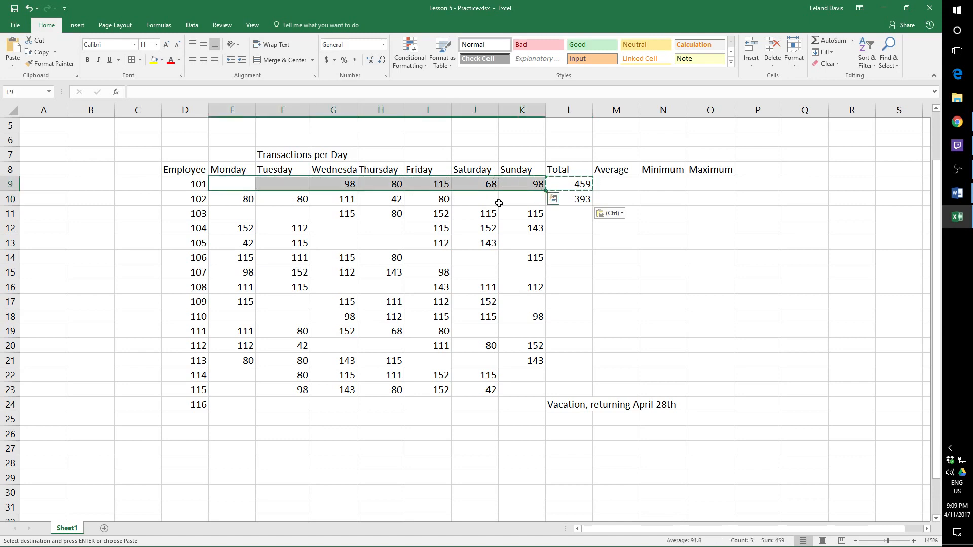
left_click(500, 203)
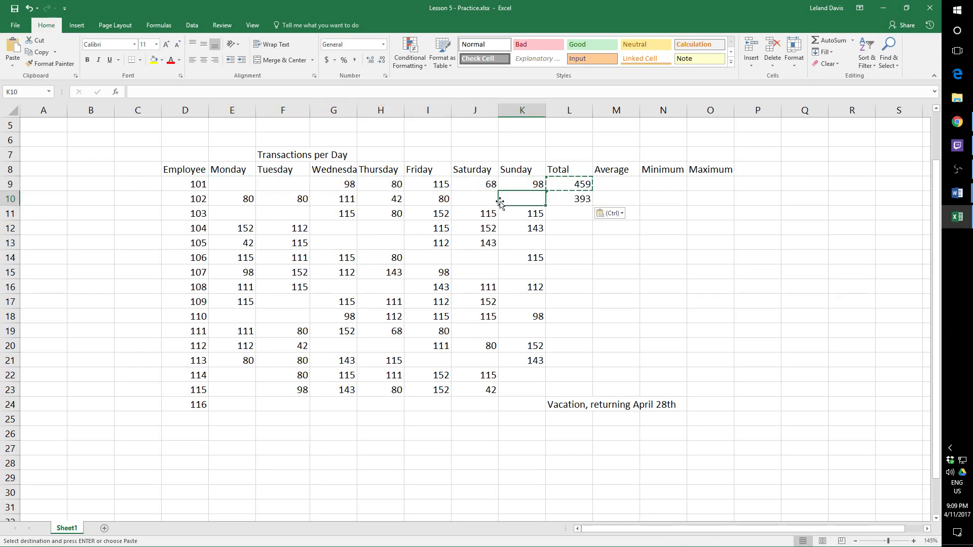
- Paste the copied SUM formula into the Total cells for employees 103 to 105, L11:L13
left_click(574, 215)
key("ctrl+v")
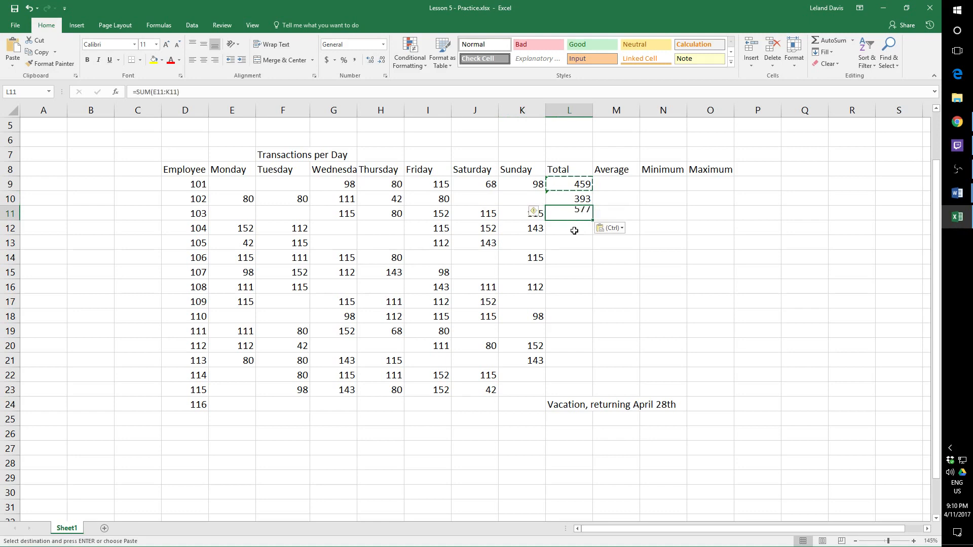
left_click(575, 232)
key("ctrl+v")
left_click(575, 244)
key("ctrl+v")
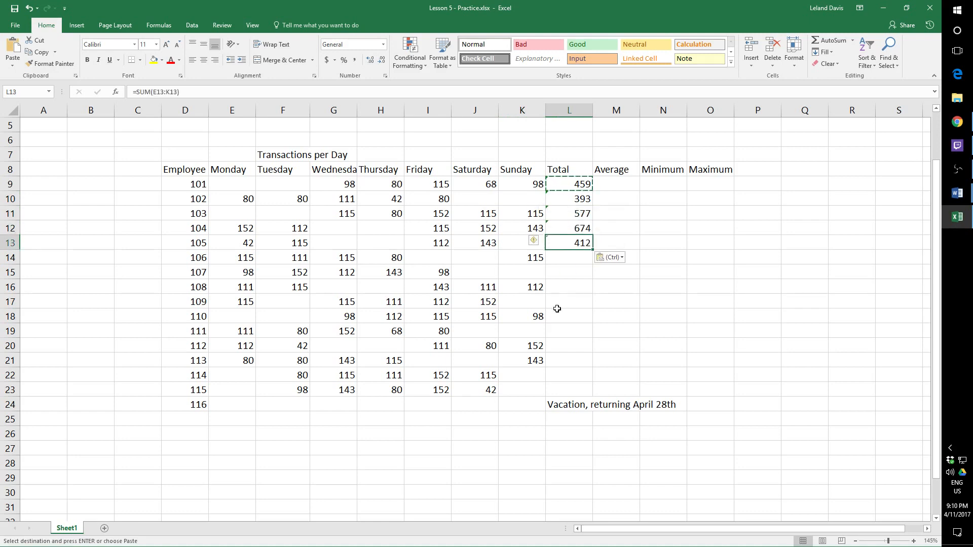
- Examine which cells employee 105's Total formula in L13 references, leaving the formula as it is
left_click(580, 262)
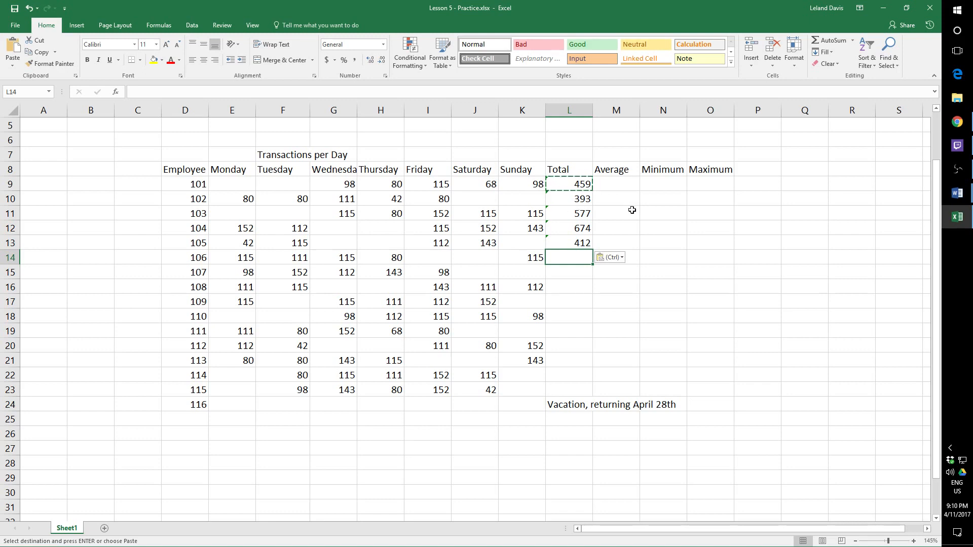
left_click(572, 242)
left_click(166, 91)
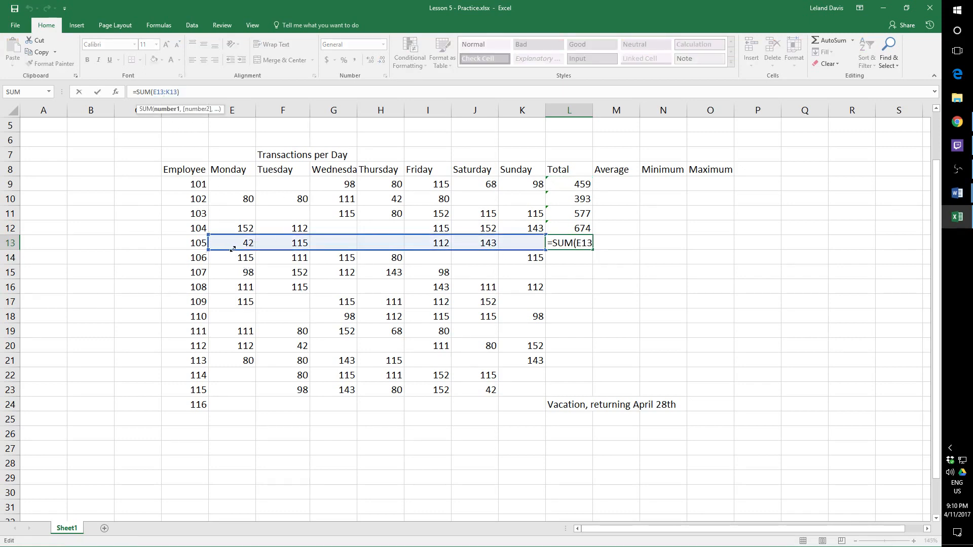
mouse_move(233, 248)
left_mouse_down()
mouse_move(264, 250)
mouse_move(224, 248)
left_mouse_up()
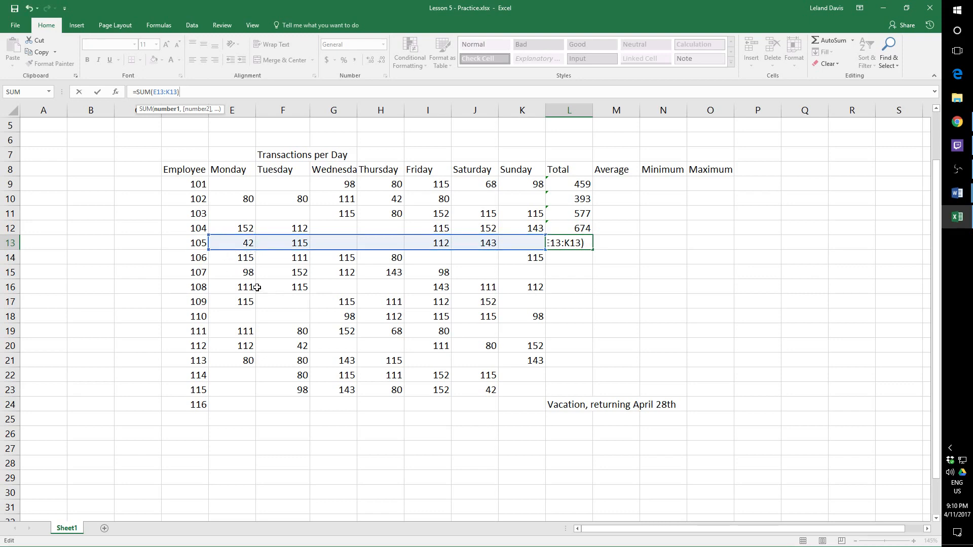
key("ctrl+Return")
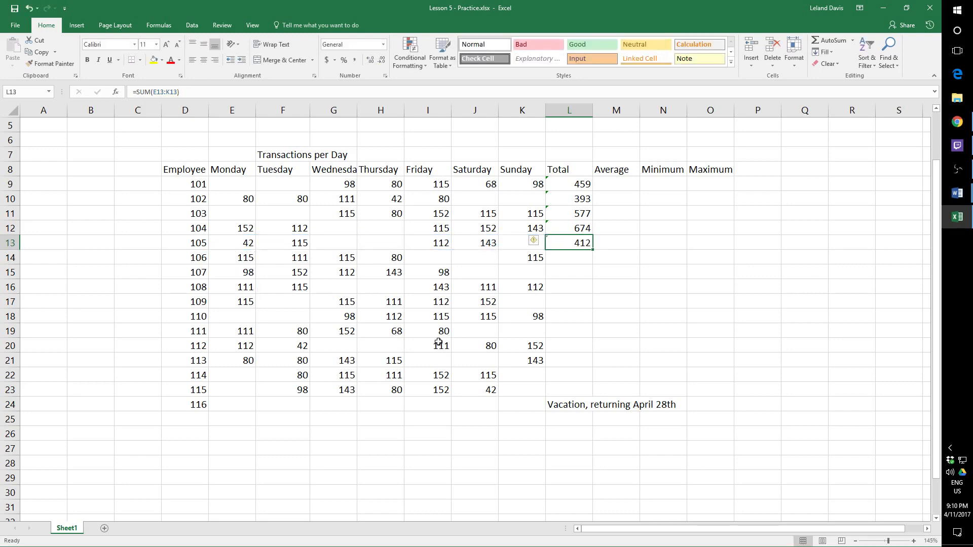
- Examine employee 104's Total formula in L12 against the Monday to Sunday values in that row
left_click(586, 228)
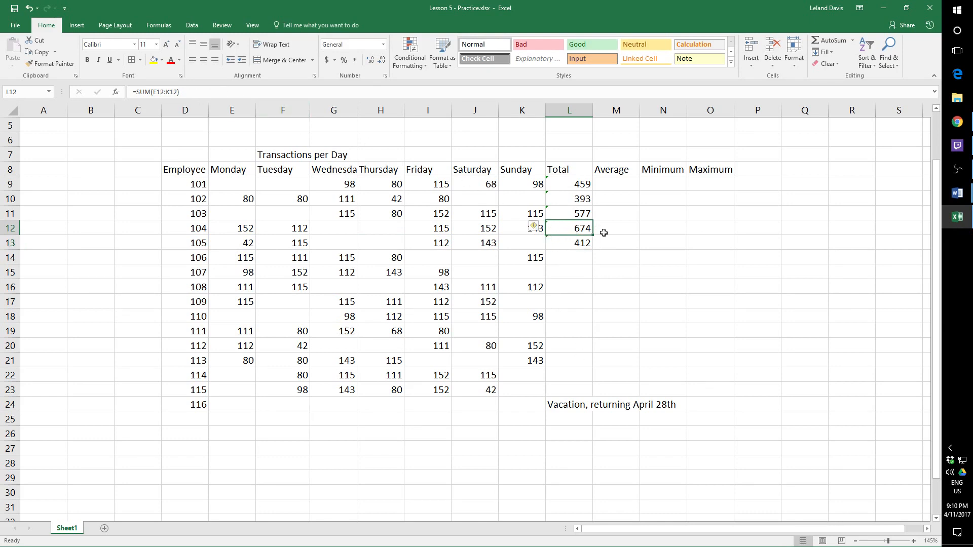
double_click(579, 231)
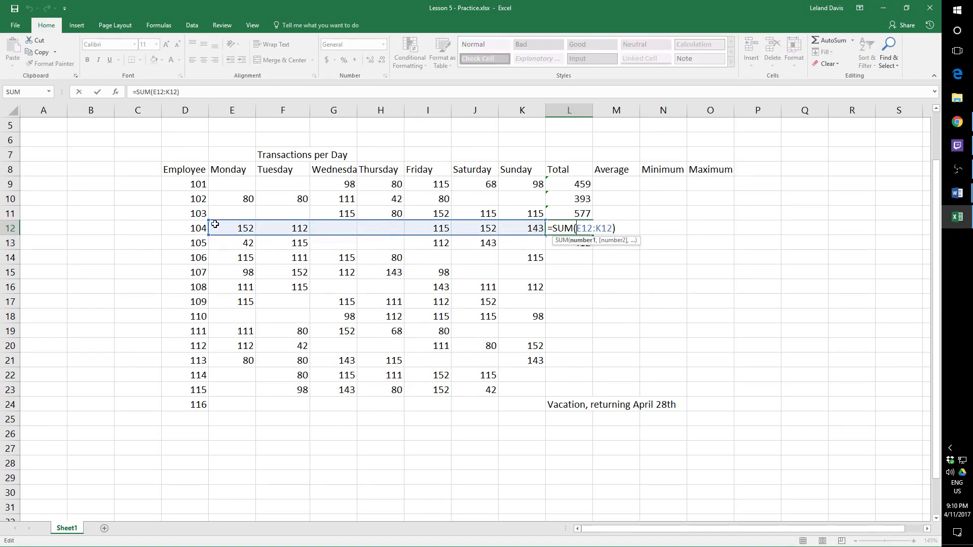
mouse_move(215, 221)
left_mouse_down()
mouse_move(302, 225)
mouse_move(219, 223)
left_mouse_up()
left_click(397, 273, "ctrl")
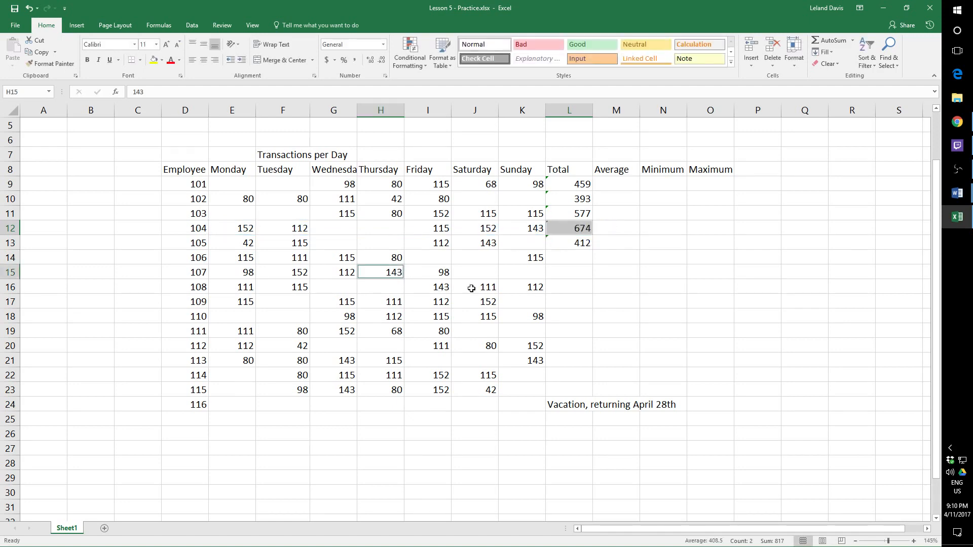
left_click(362, 251)
left_click(381, 273)
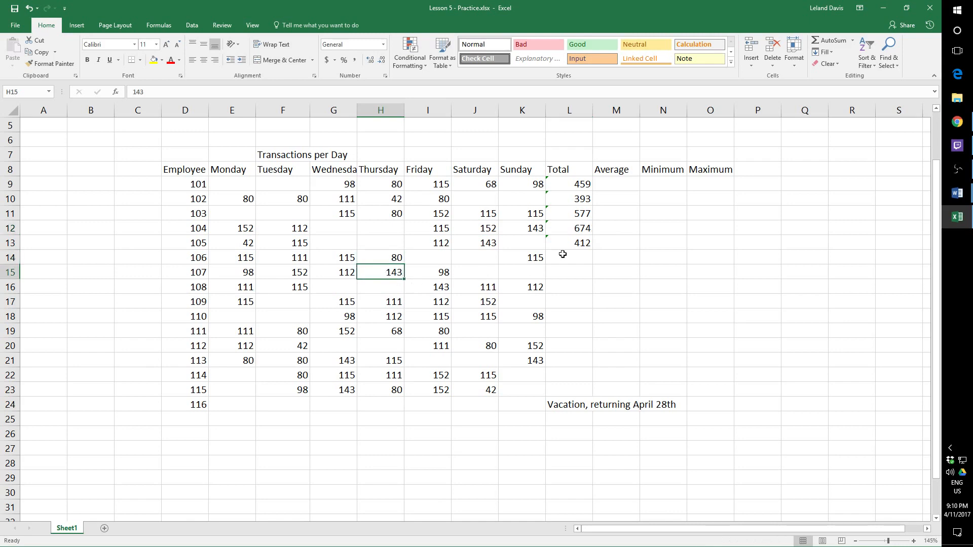
left_click(578, 229)
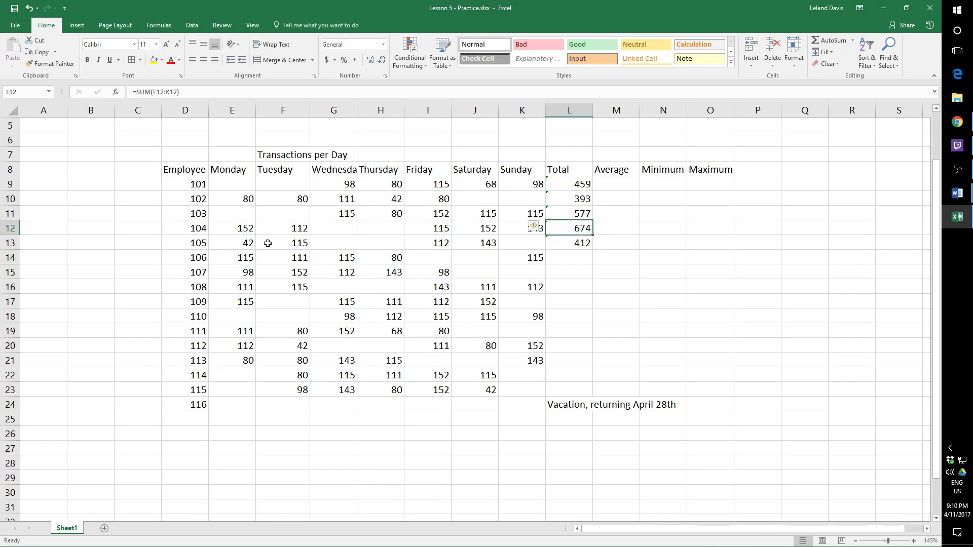
left_click_drag(240, 225, 507, 236)
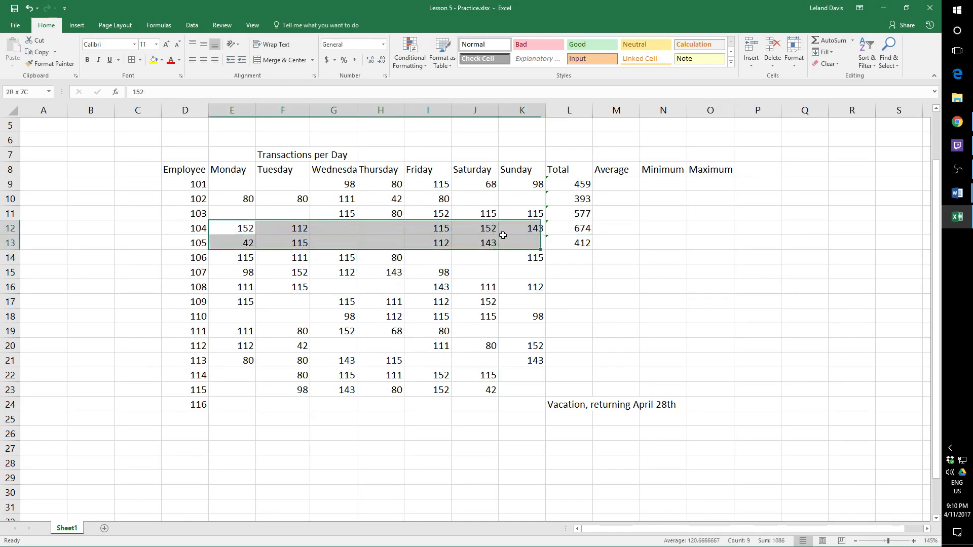
left_click(507, 261)
left_click(572, 229)
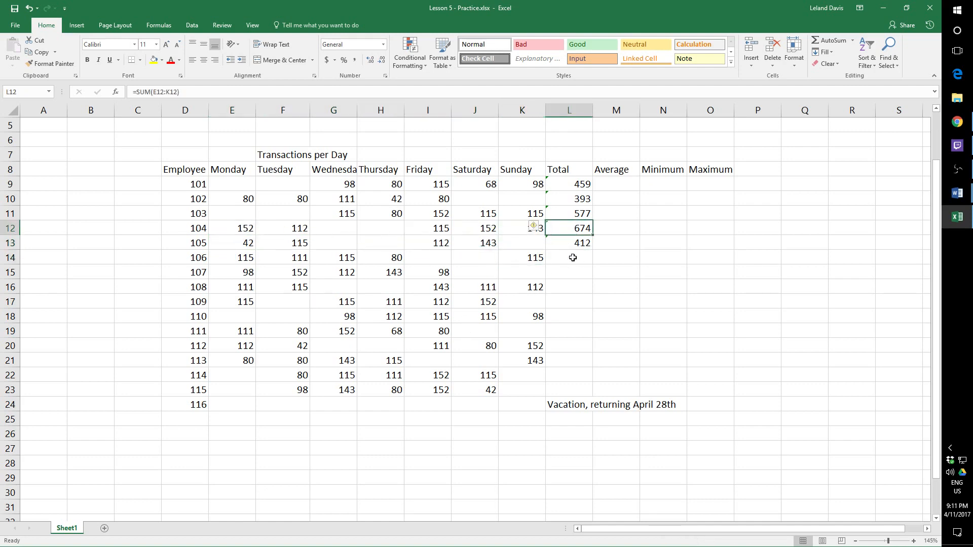
left_click(582, 261)
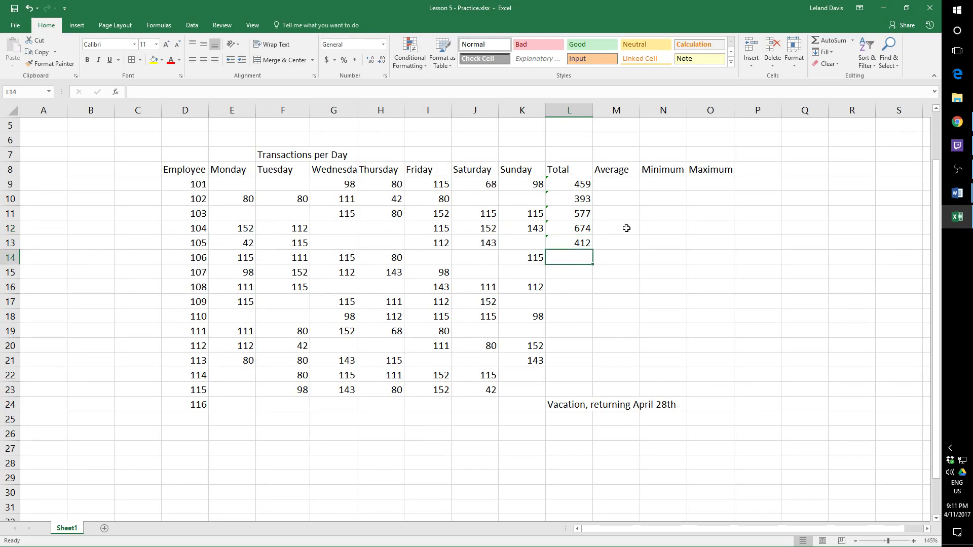
- Average employee 101's Monday to Sunday transactions in M9 with =AVERAGE(E9:K9)
left_click(623, 186)
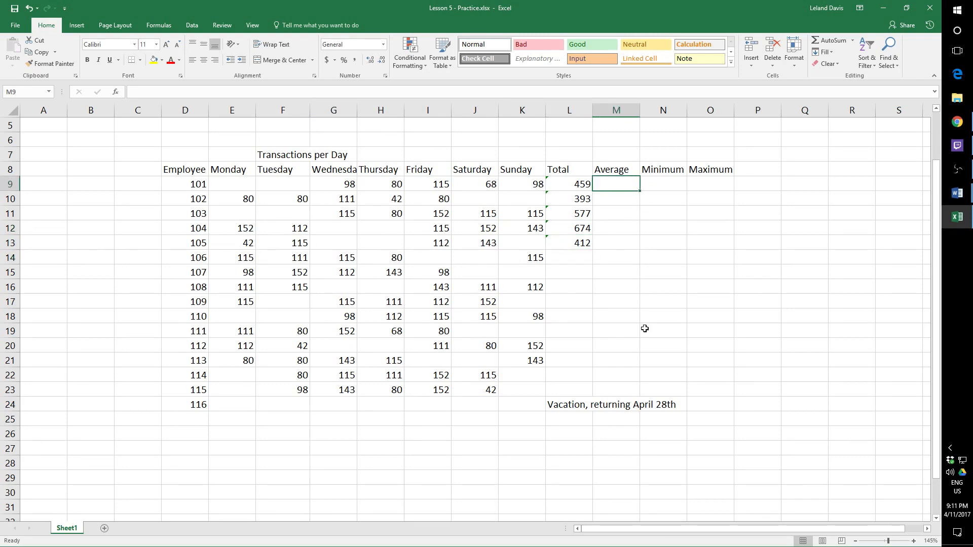
type("=AVER")
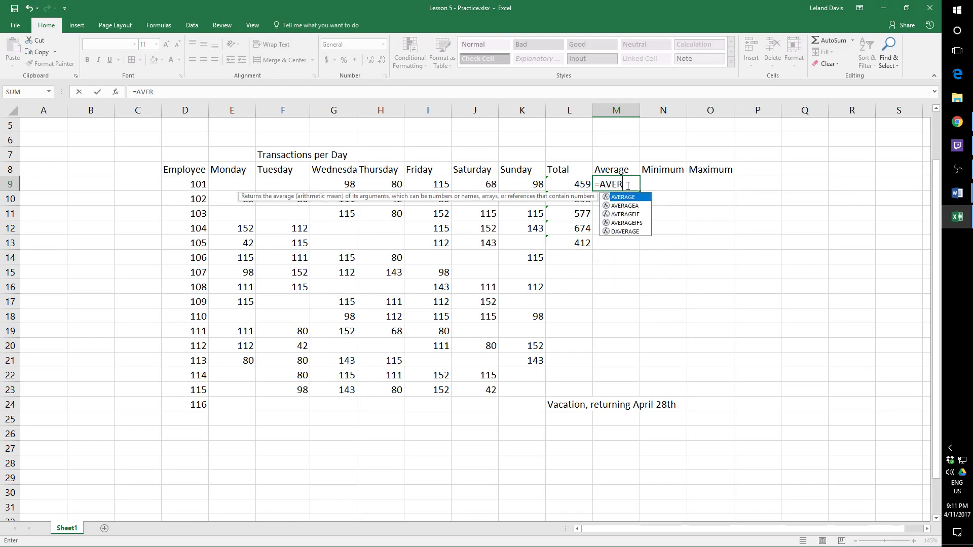
type("(")
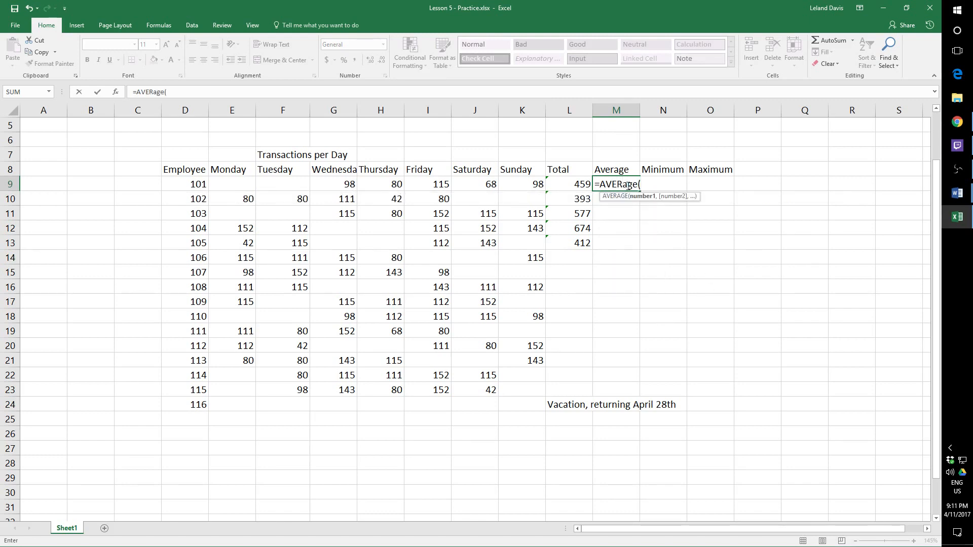
left_click_drag(228, 185, 522, 185)
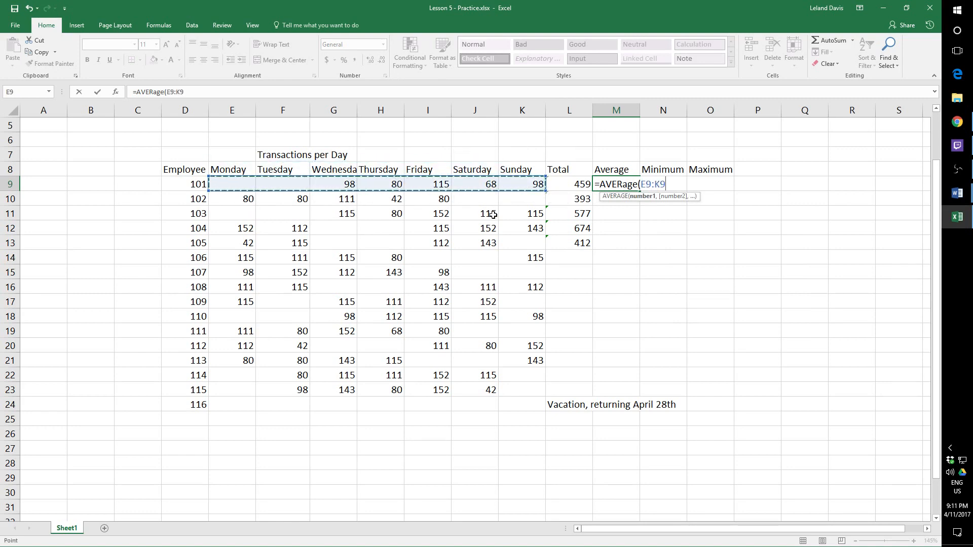
type(")")
key("Return")
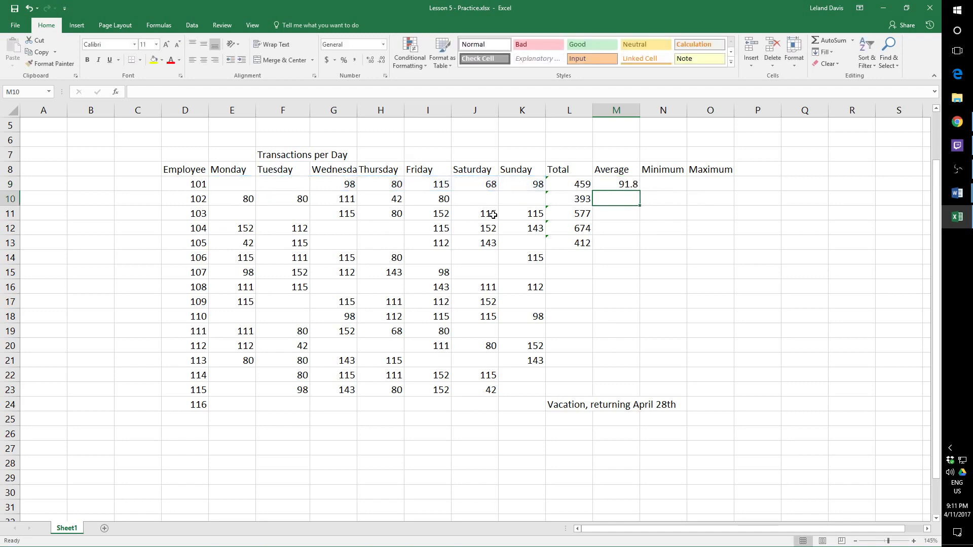
- Copy the AVERAGE formula from M9 into the Average cells for employees 102 to 105, M10:M13
left_click(629, 186)
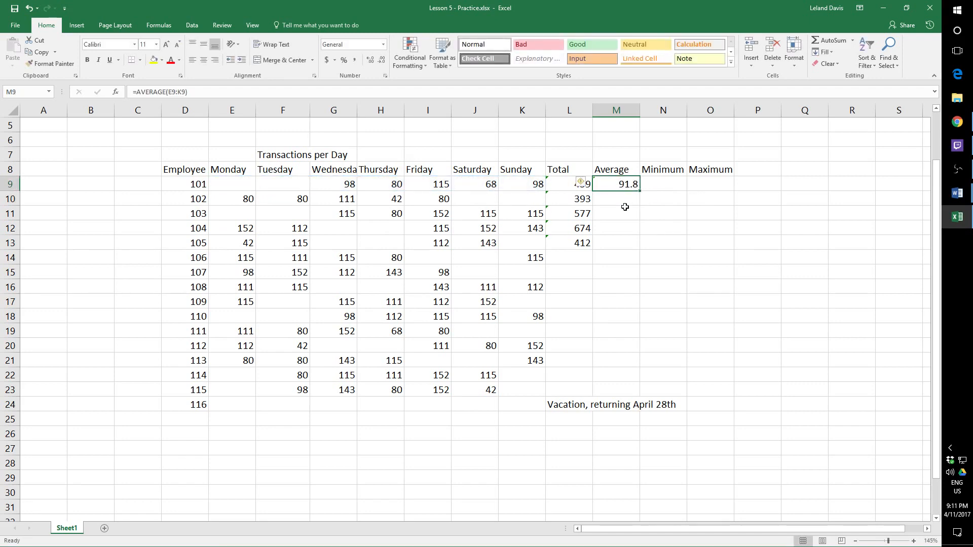
key("ctrl+c")
left_click(624, 202)
key("ctrl+v")
left_click(622, 222)
key("ctrl+v")
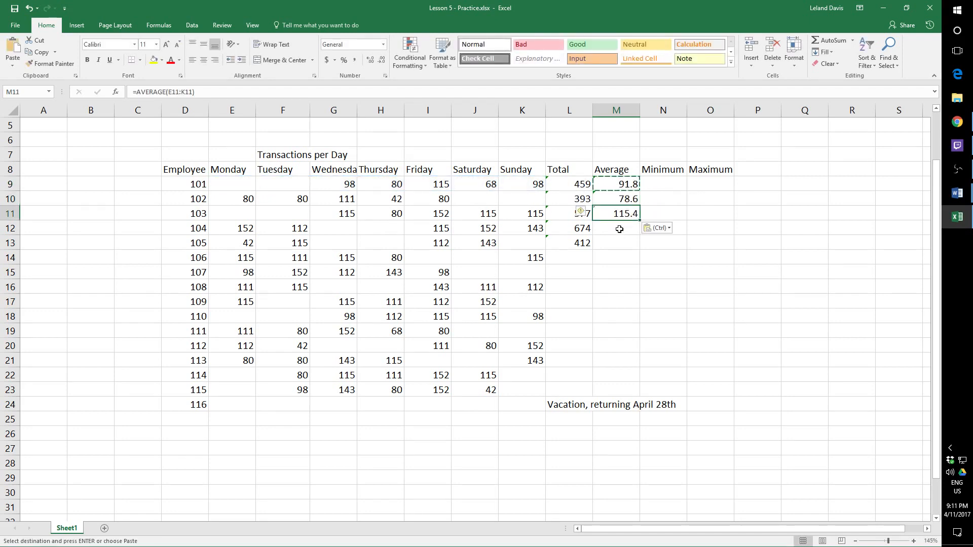
left_click(619, 228)
key("ctrl+v")
left_click(615, 245)
key("ctrl+v")
left_click(628, 303)
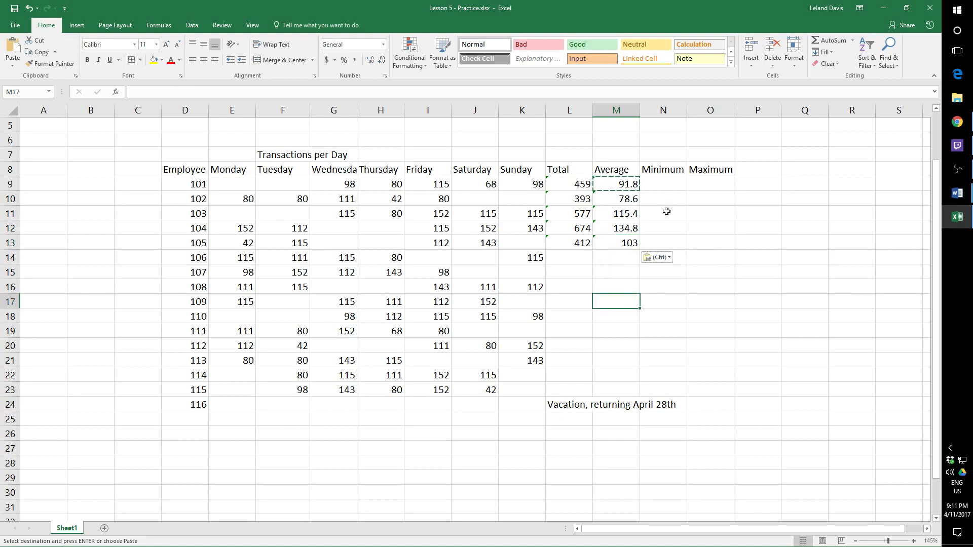
- Find employee 101's lowest Monday to Sunday transaction value in N9 with =MIN(E9:K9)
left_click(664, 185)
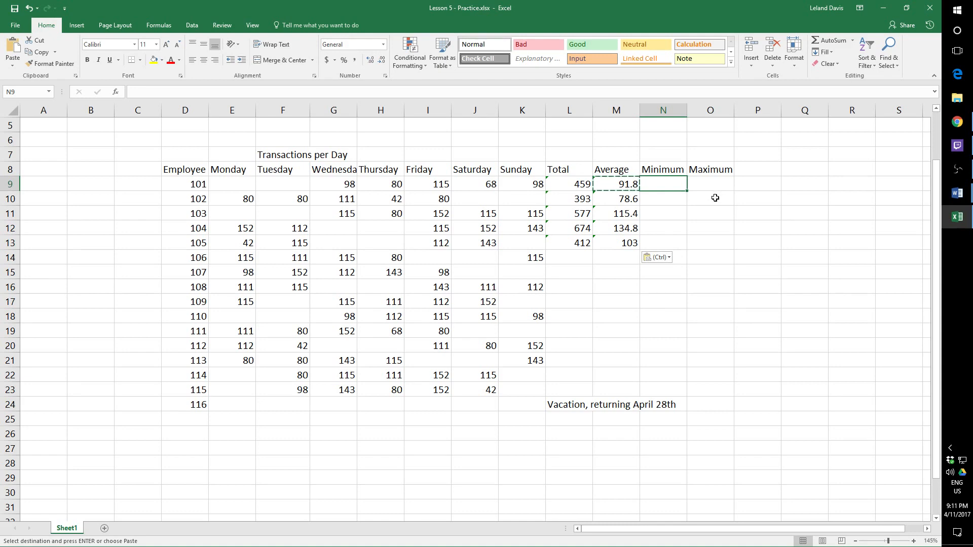
type("=m")
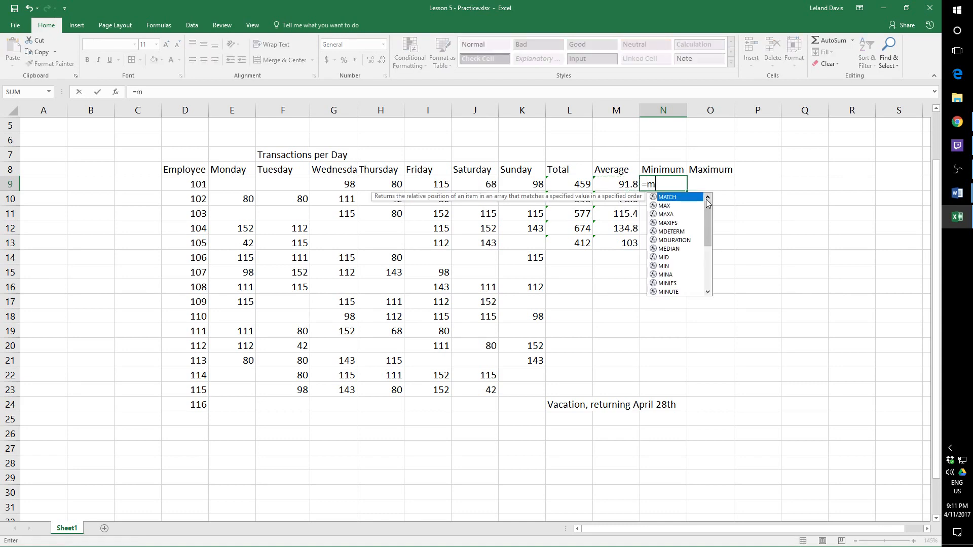
type("in(")
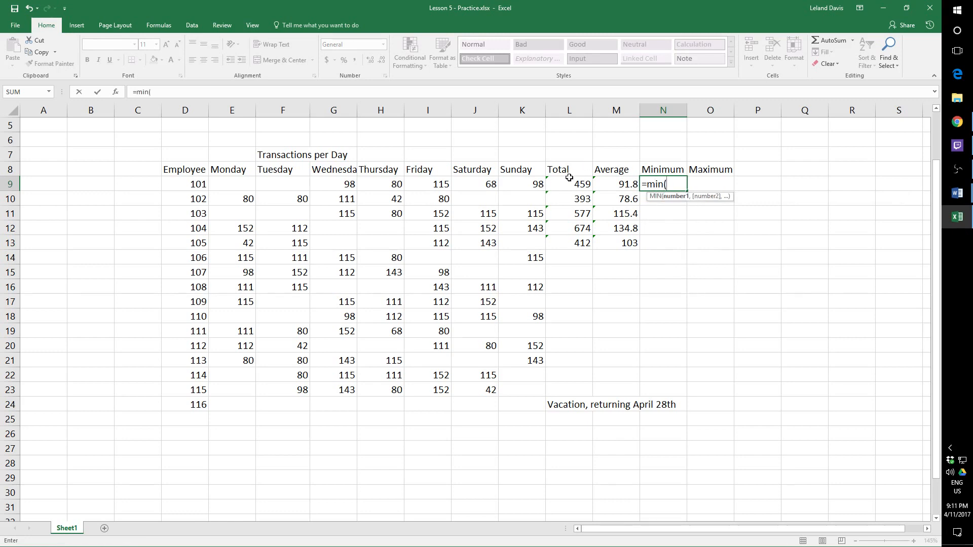
left_click_drag(532, 184, 245, 184)
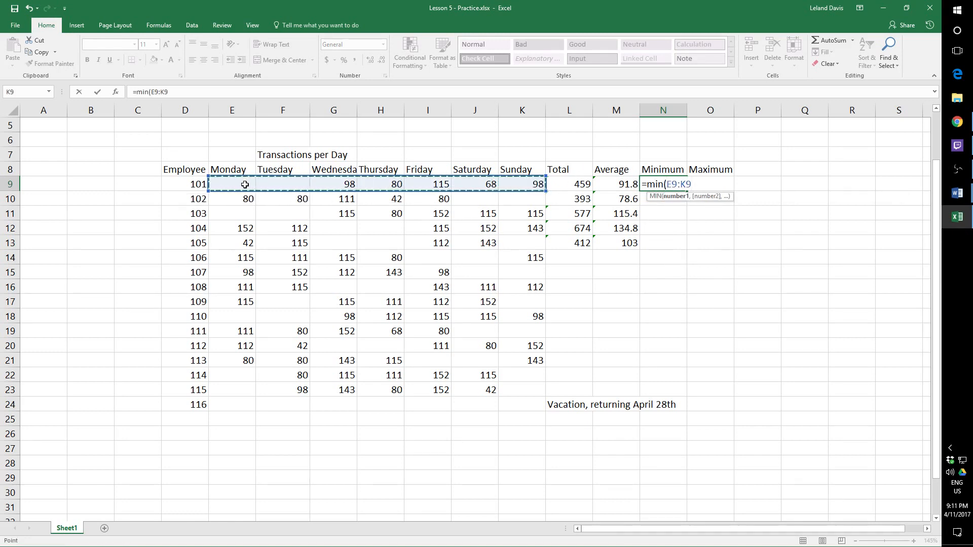
key("Return")
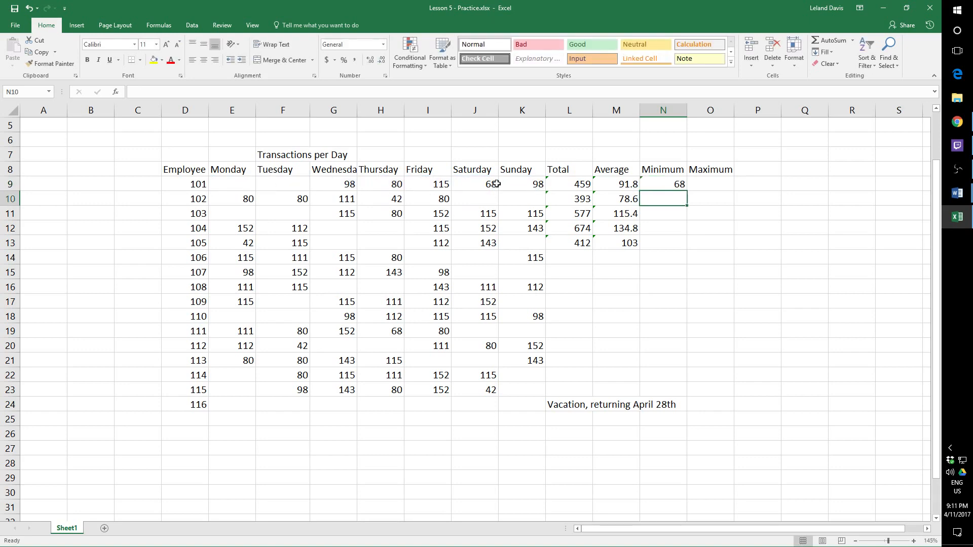
- Find employee 101's highest Monday to Sunday transaction value in O9 with =MAX(E9:K9)
left_click(701, 182)
type("=m")
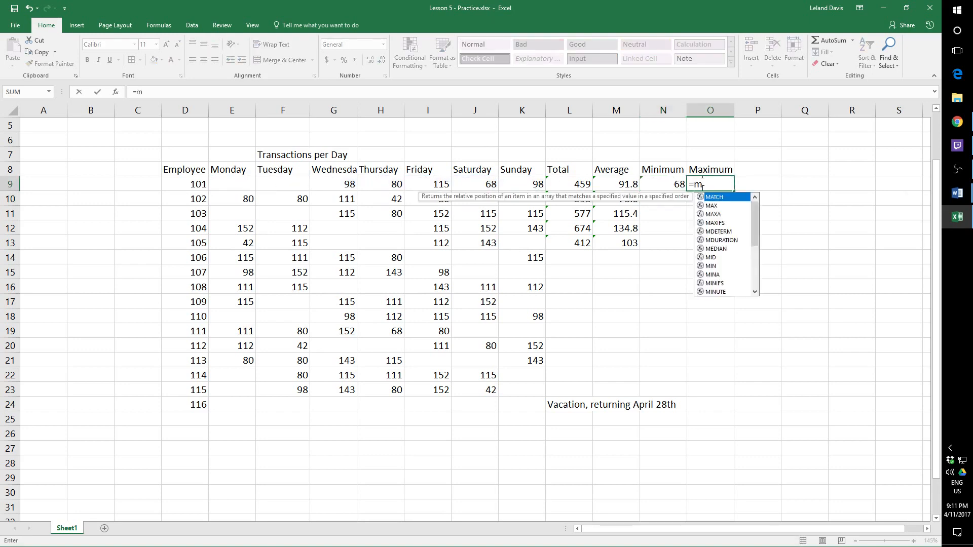
type("ax(")
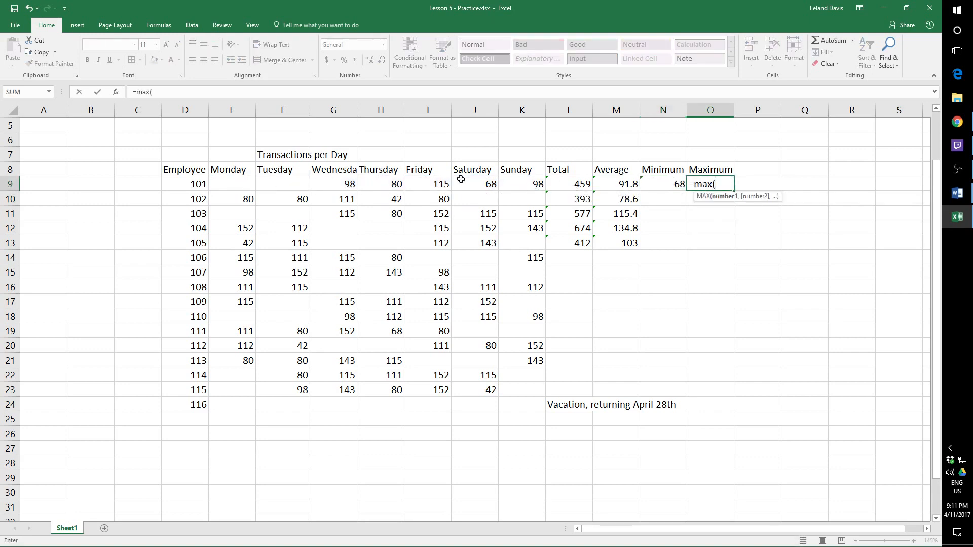
left_click_drag(523, 183, 240, 183)
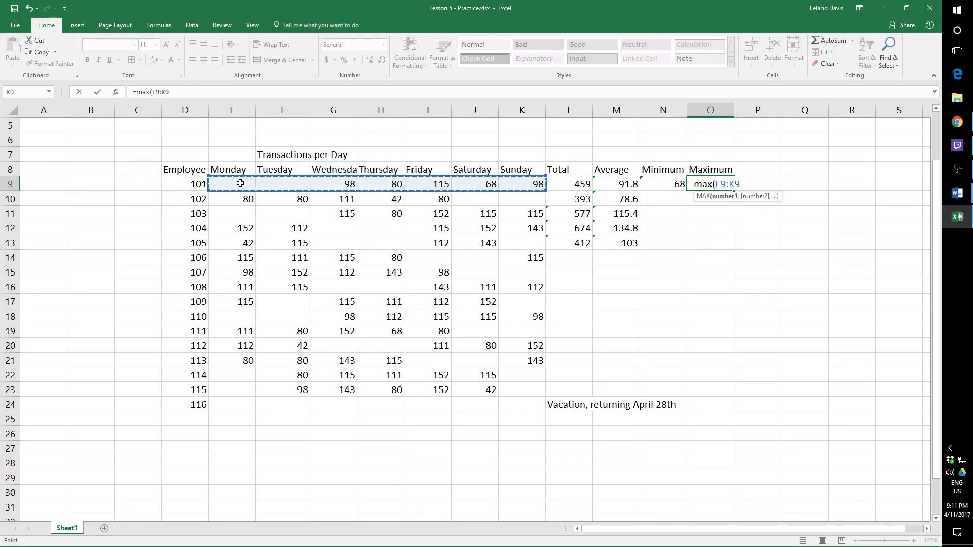
key("Return")
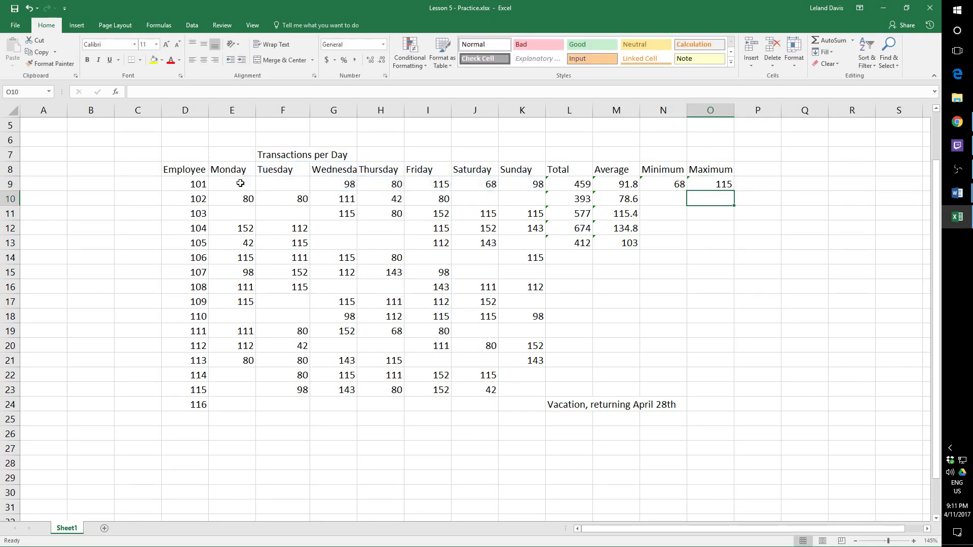
left_click(721, 186)
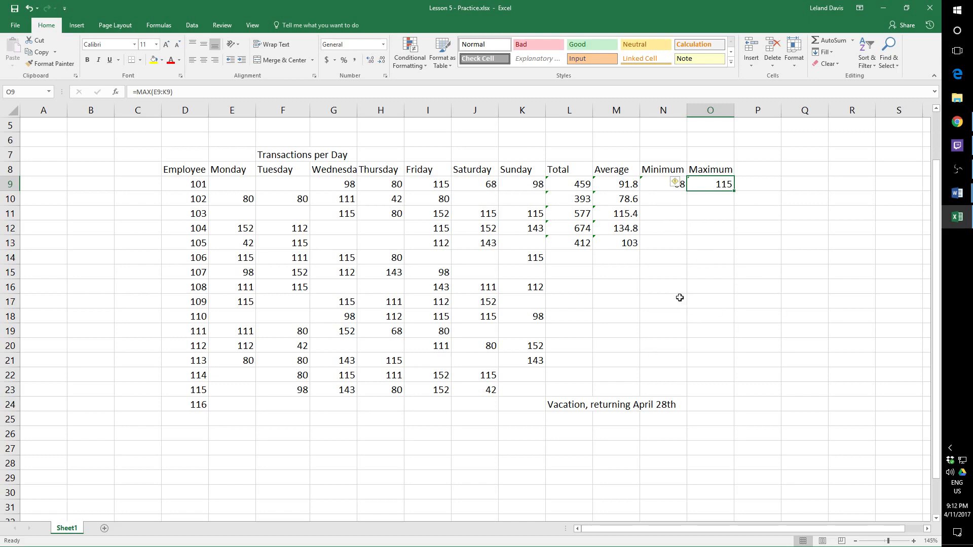
- Start a combined formula in O14 with =SUM(E14:K14), covering employee 106's Monday to Sunday values
left_click(701, 260)
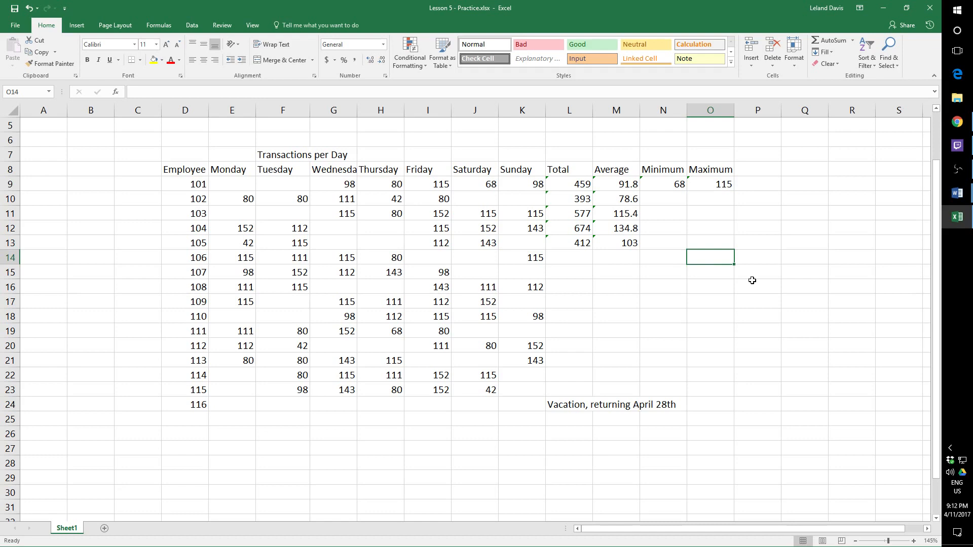
key("BackSpace")
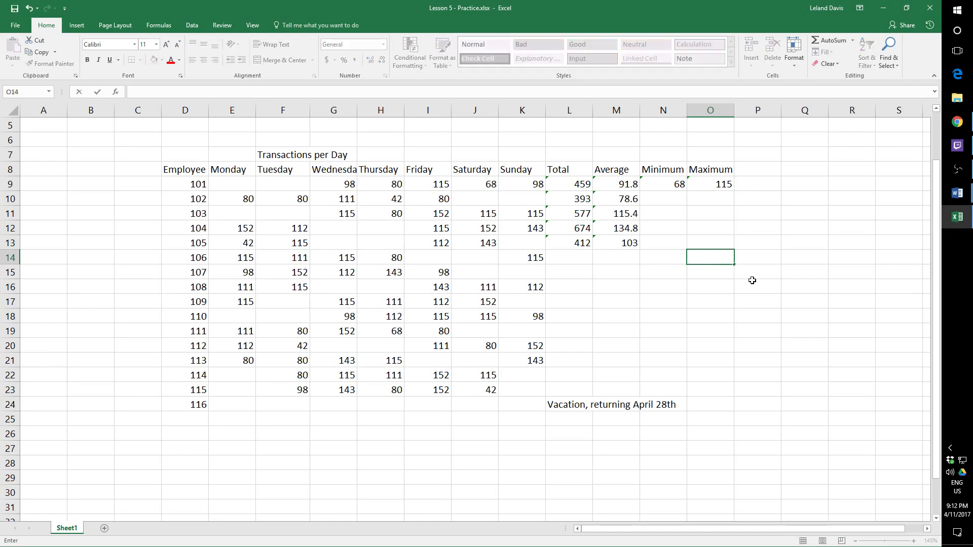
left_click(702, 260)
type("=sum(")
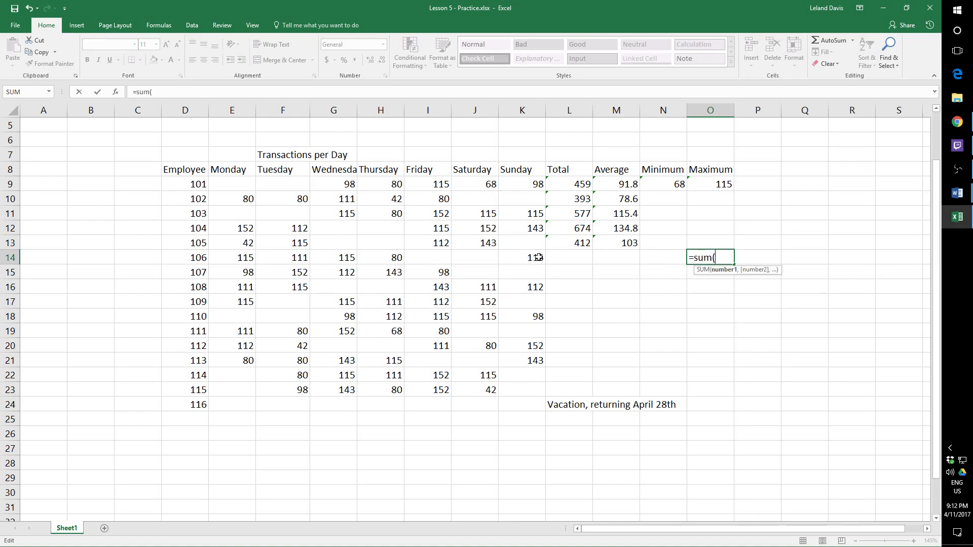
left_click_drag(540, 257, 252, 255)
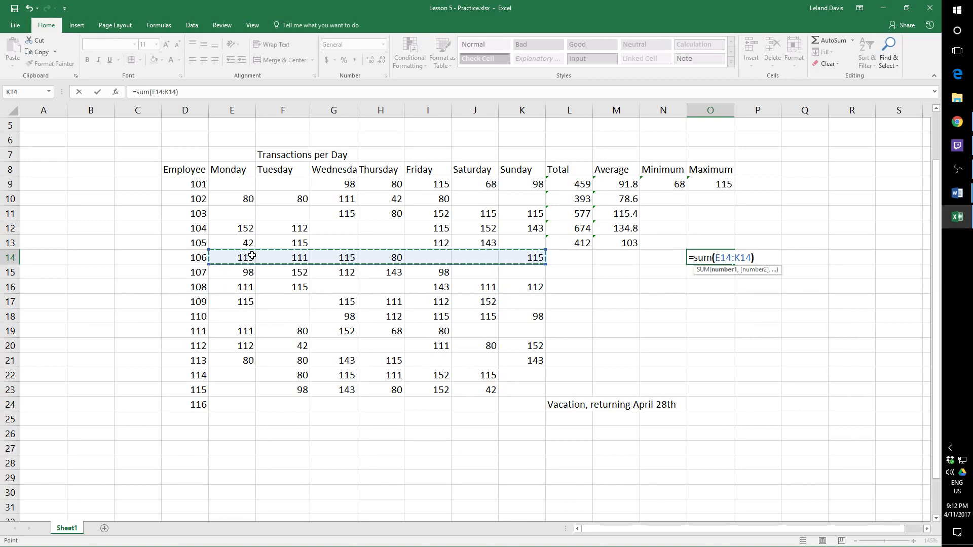
type(")")
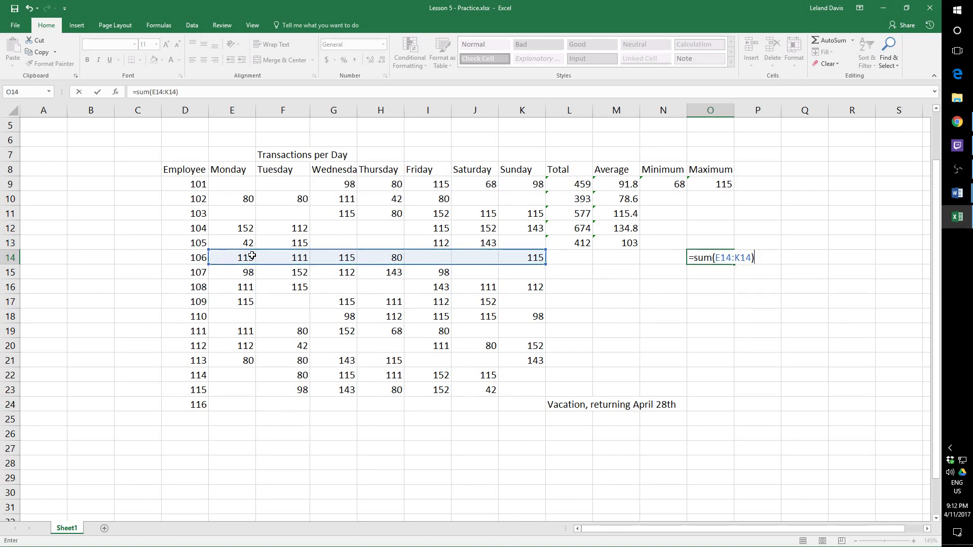
type("*sum")
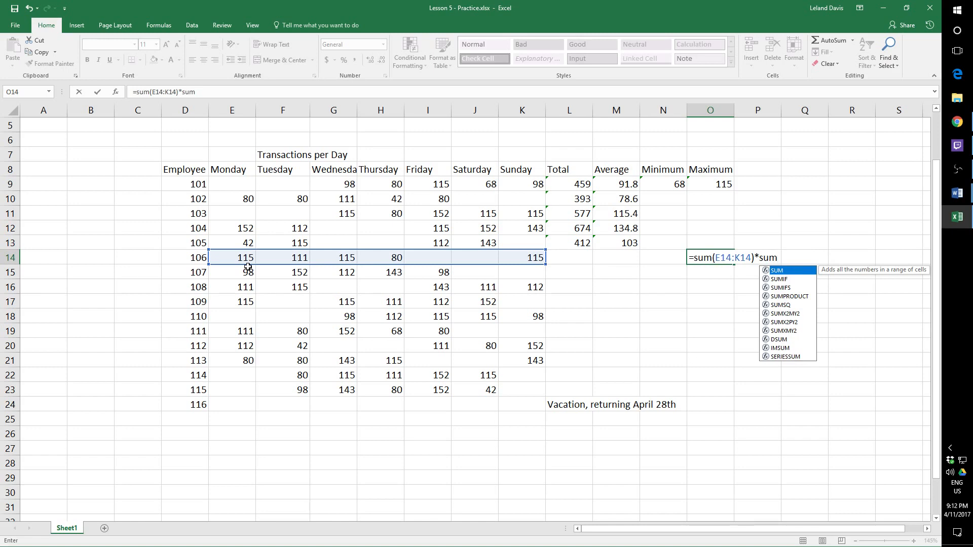
type("(")
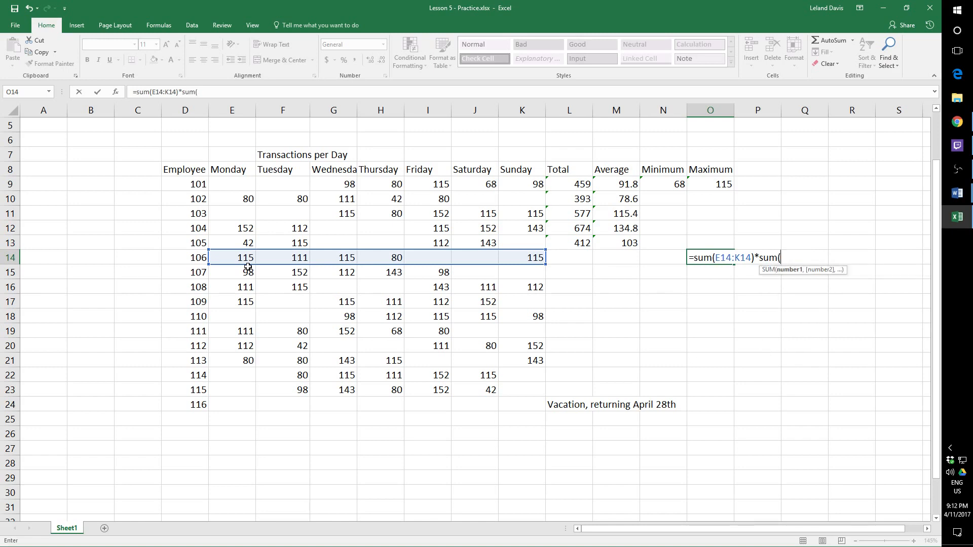
- Multiply the sum in O14 by SUM(E15:K15), employee 107's Monday to Sunday values
left_click_drag(244, 274, 523, 273)
type(")")
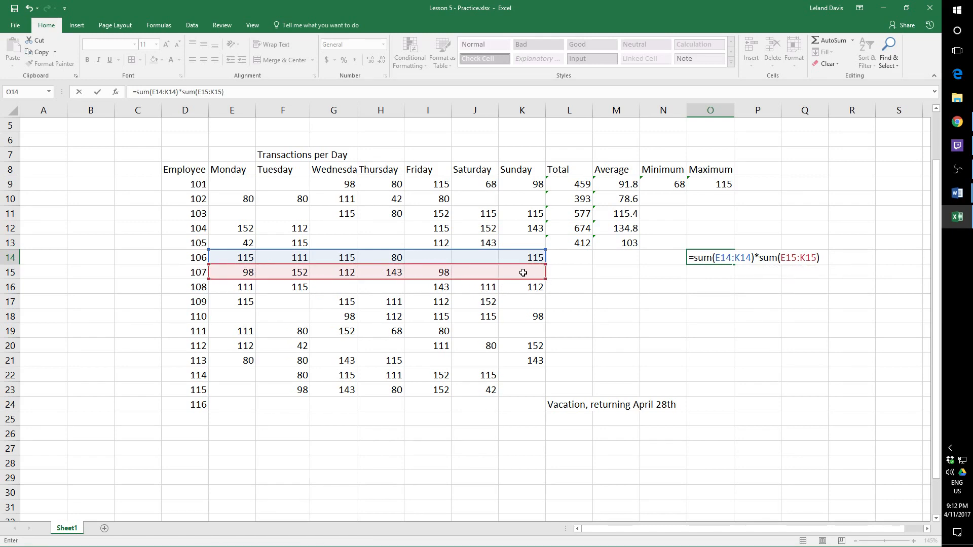
type("/sum")
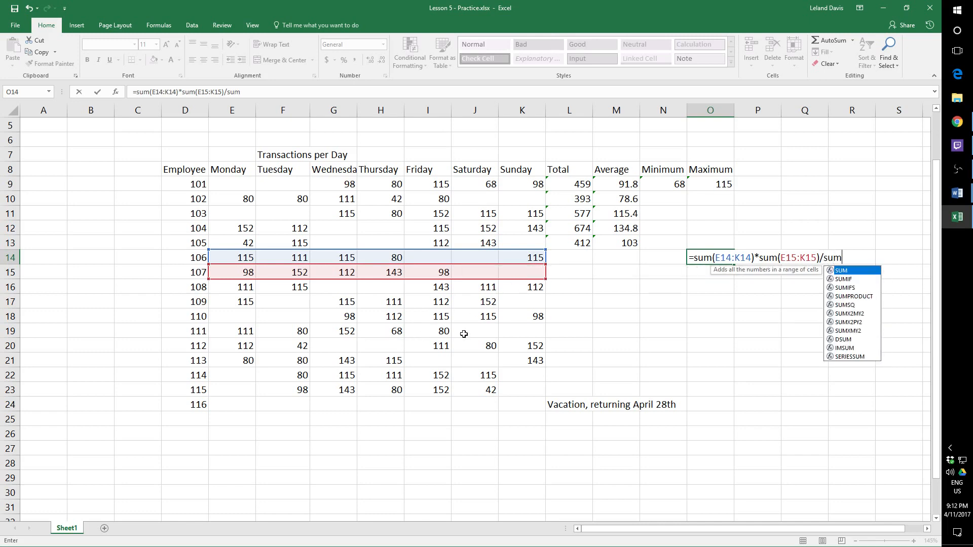
- Extend the O14 formula by dividing by SUM(E18:K18), employee 110's Monday to Sunday values
left_click_drag(522, 316, 229, 313)
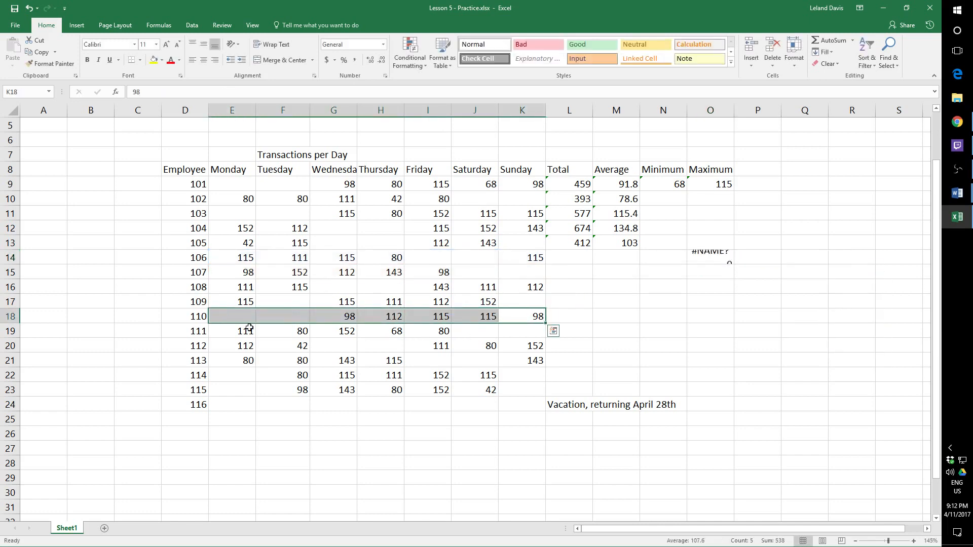
left_click(720, 258)
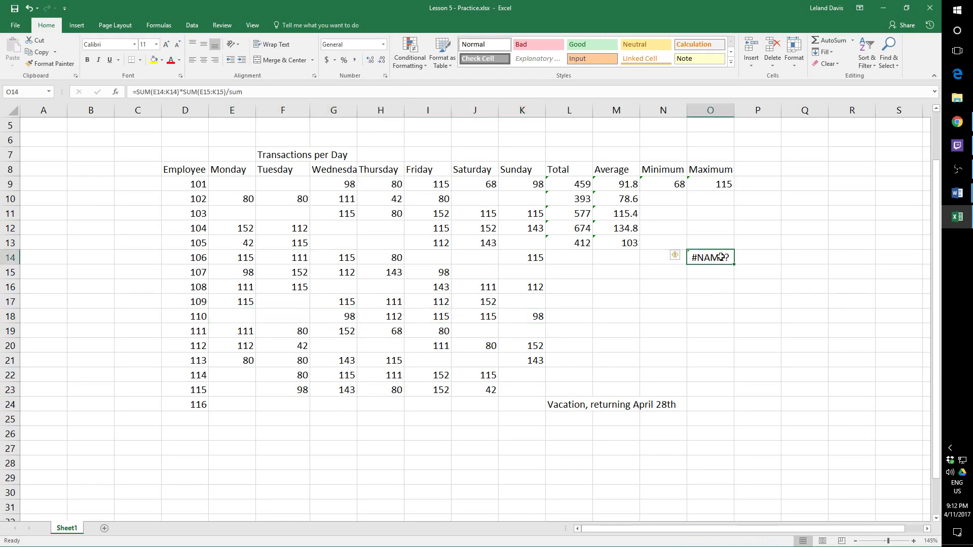
left_click(258, 93)
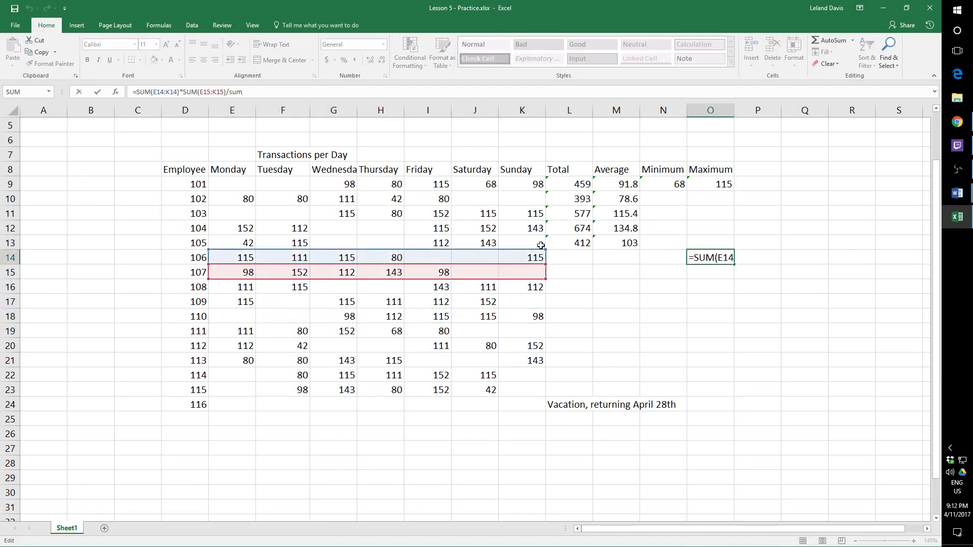
type("(")
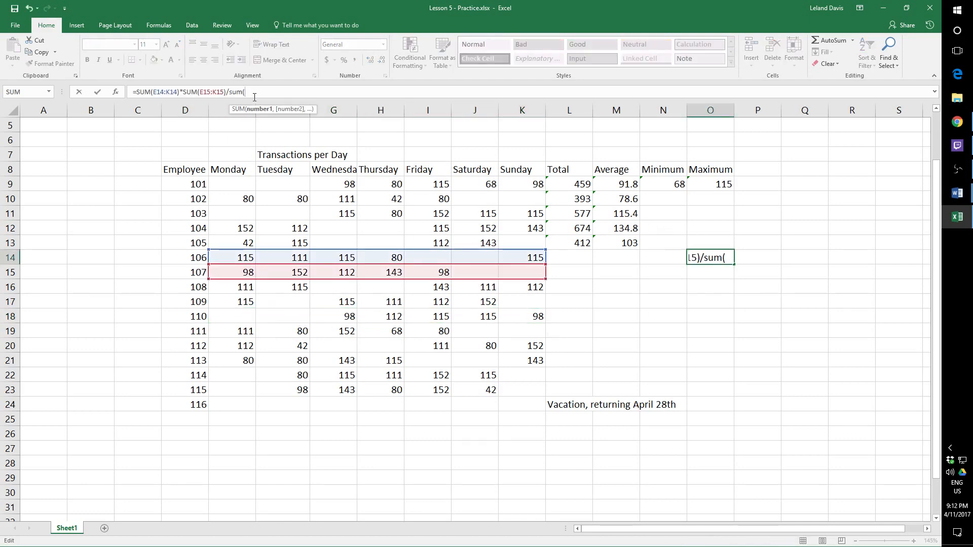
left_click_drag(526, 319, 238, 314)
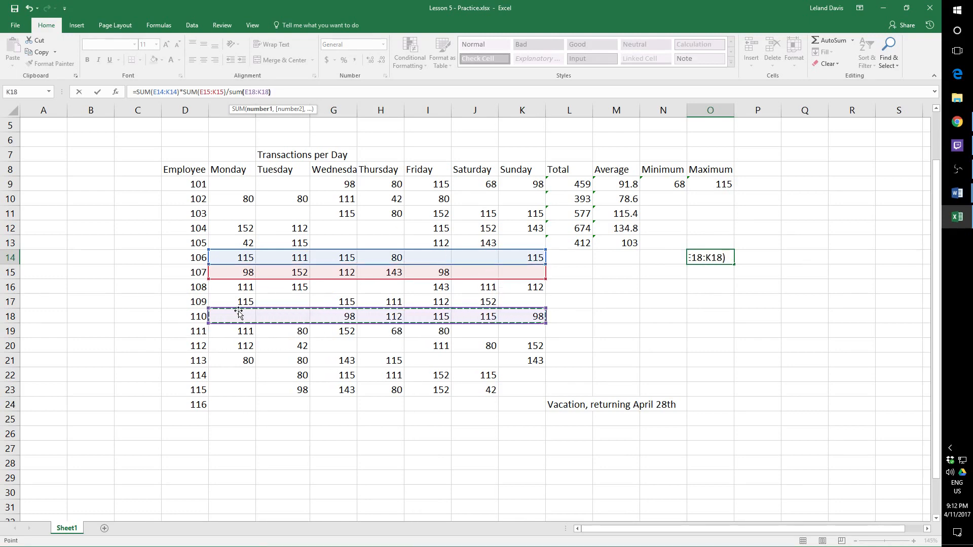
type(")")
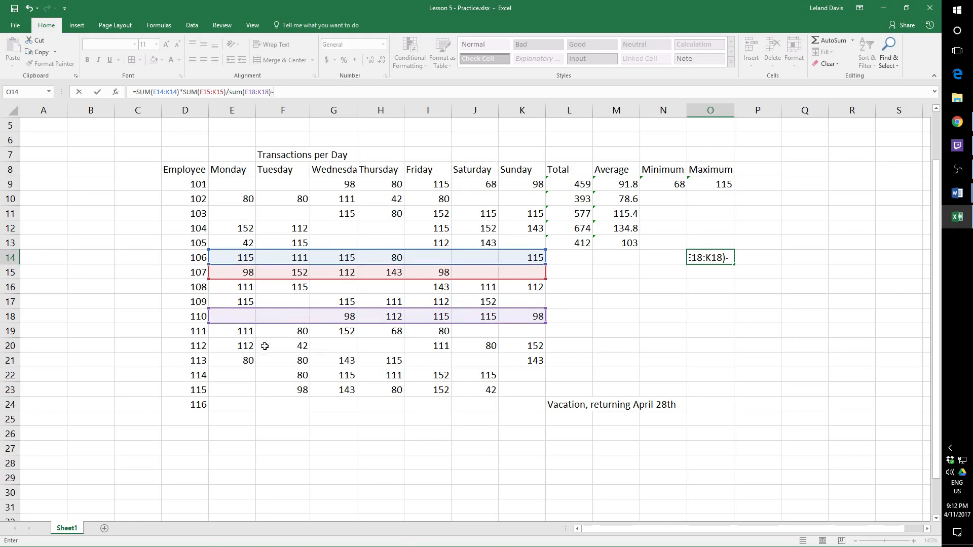
type("-aver")
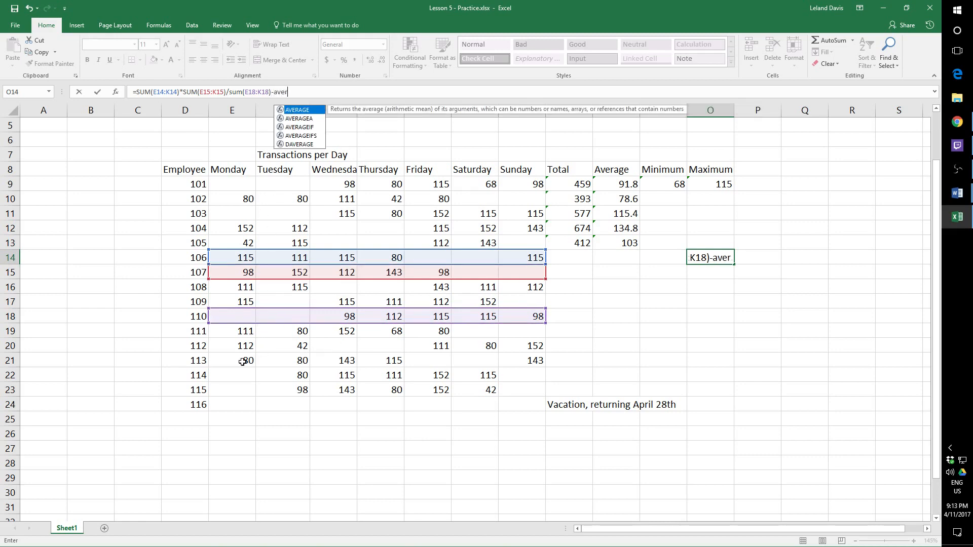
- Subtract AVERAGE(E20:K20), employee 112's average, at the end of the O14 formula and enter it
key("ctrl+Return")
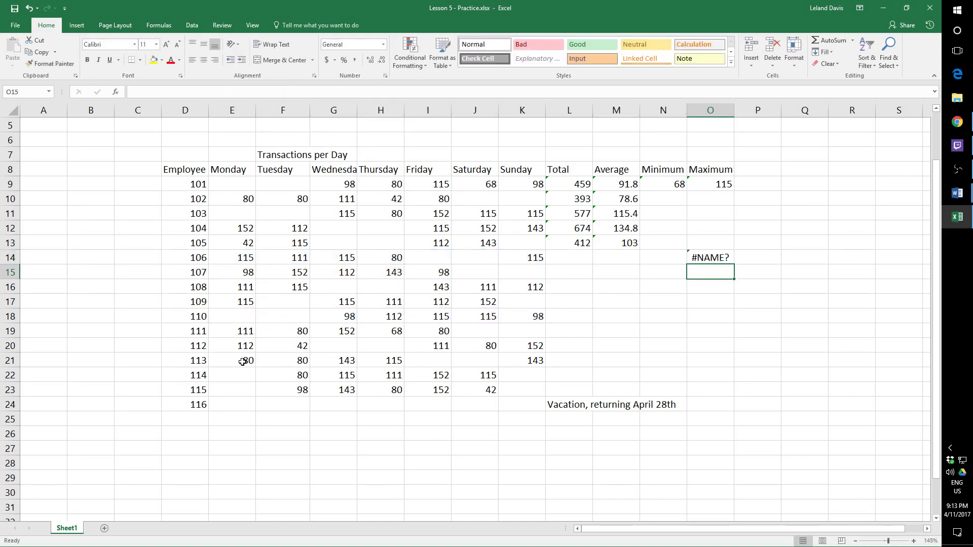
left_click(316, 90)
type("age(")
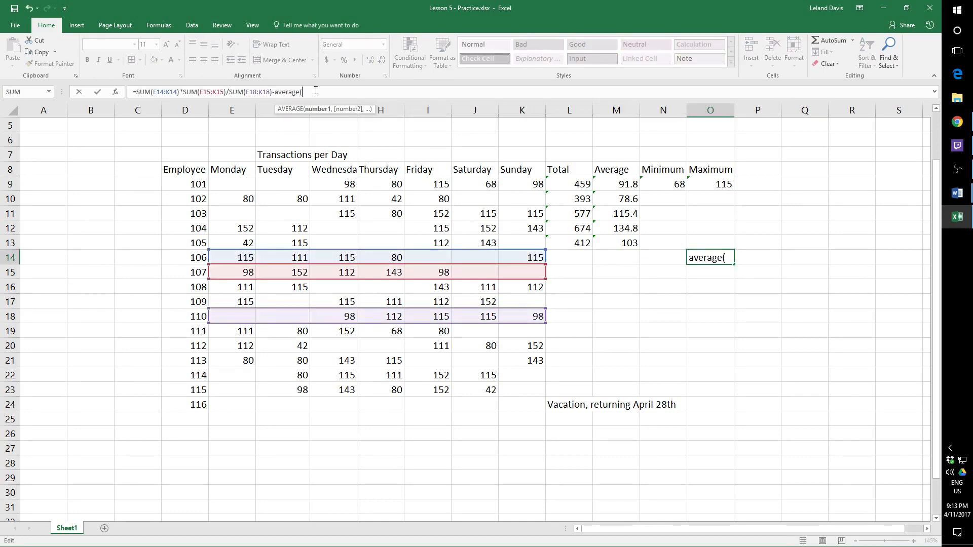
left_click_drag(240, 347, 516, 345)
type(")")
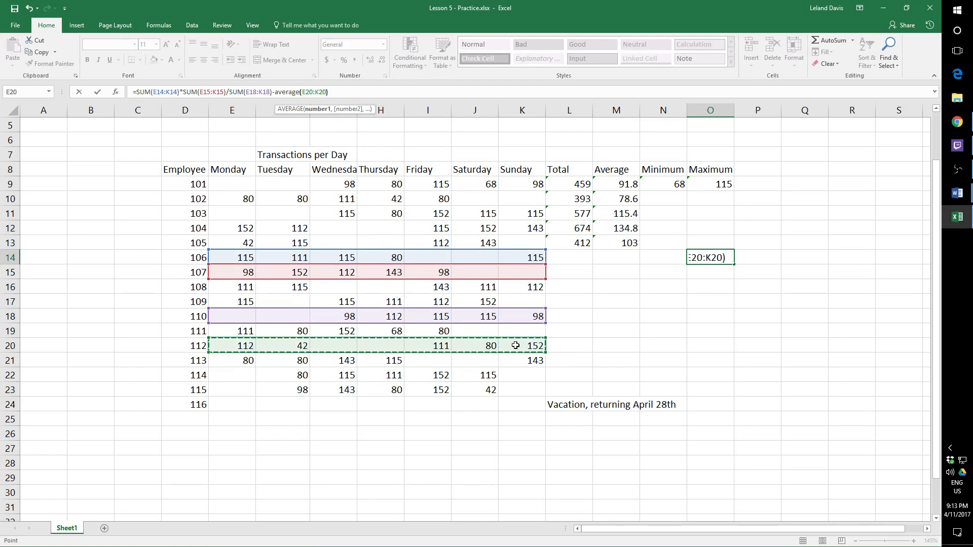
key("Return")
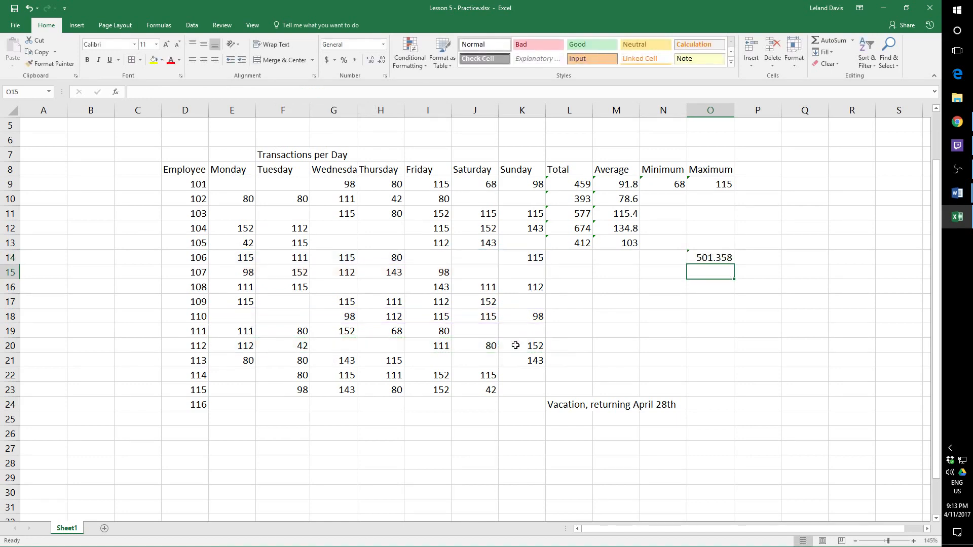
- Put the divisor of the O14 formula in parentheses as (SUM(E18:K18)-AVERAGE(E20:K20)) and reselect the cell
left_click(704, 255)
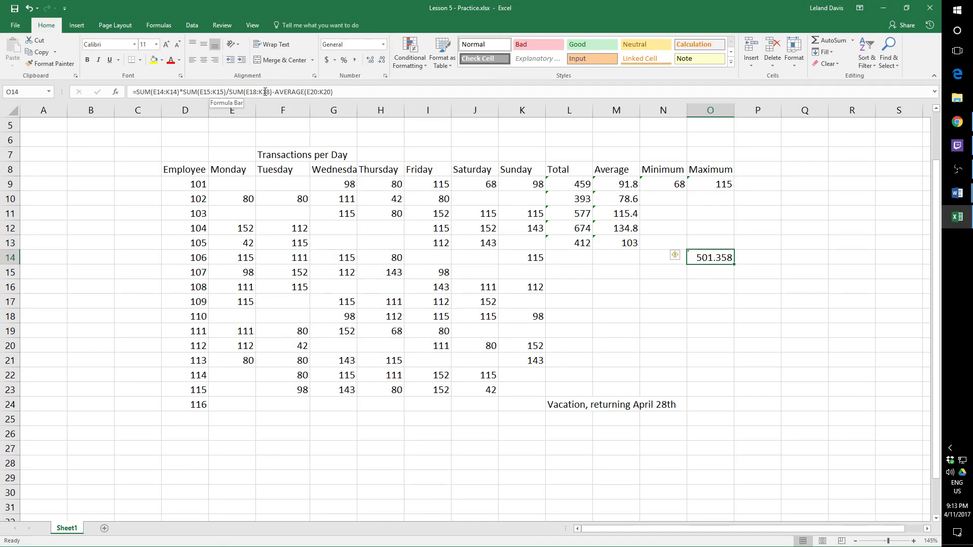
left_click(231, 92)
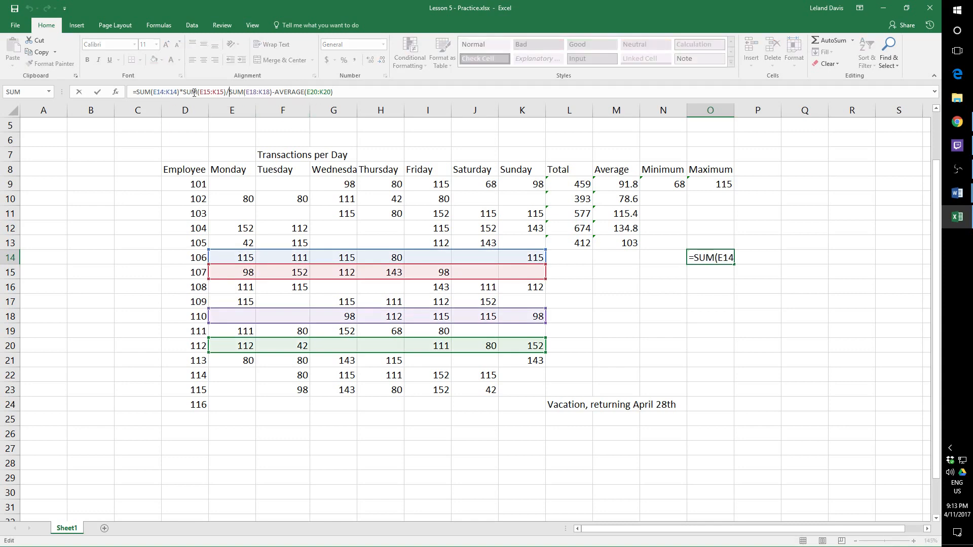
type("(")
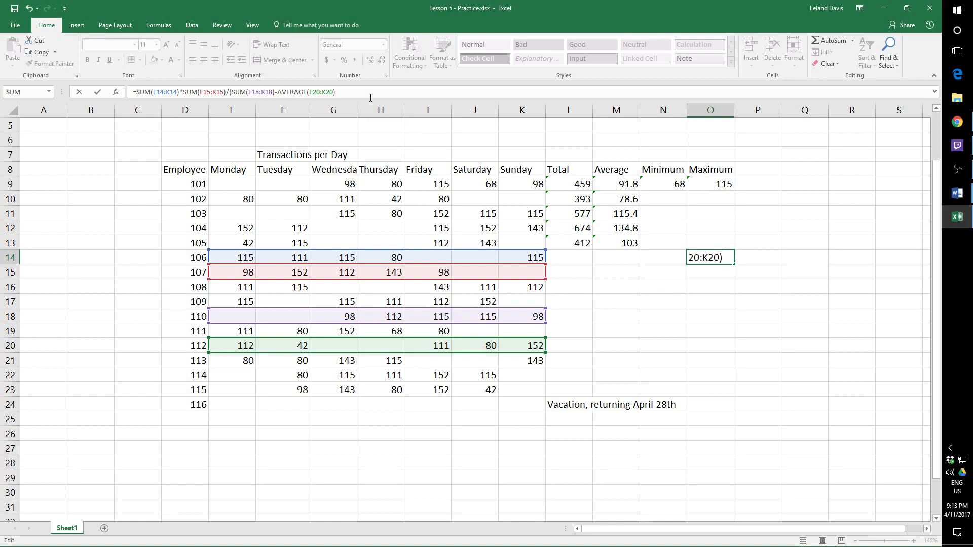
key("Return")
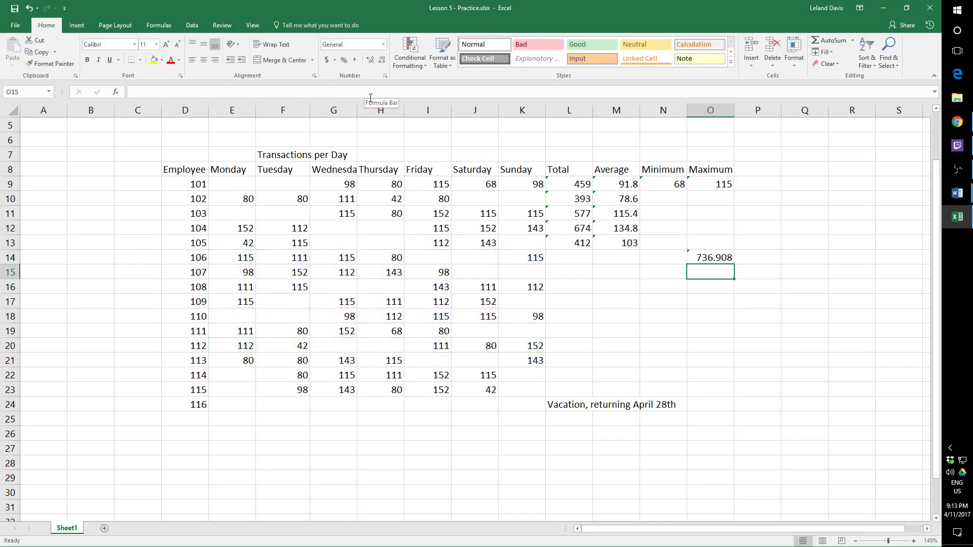
left_click(693, 261)
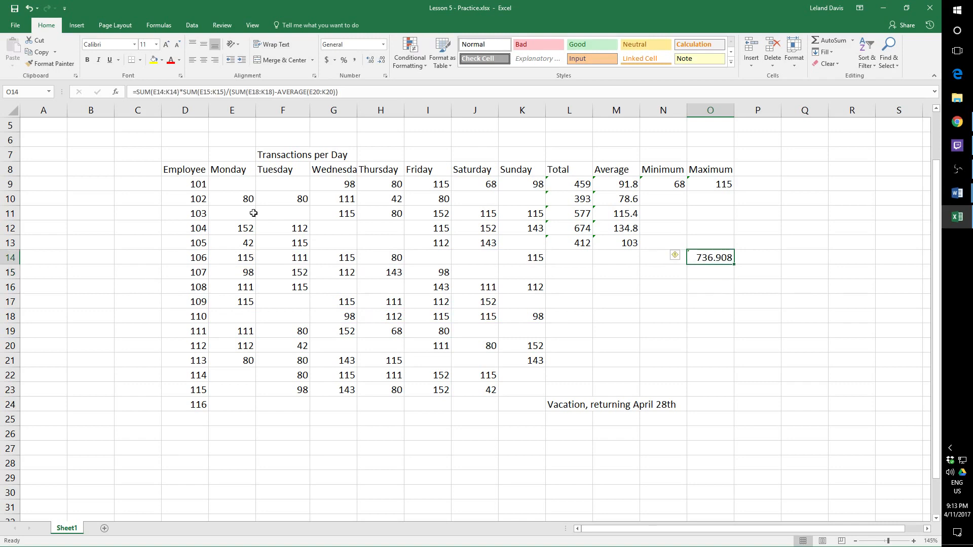
- Try extra opening parentheses before E14:K14 in the O14 formula and remove them again
left_click(314, 92)
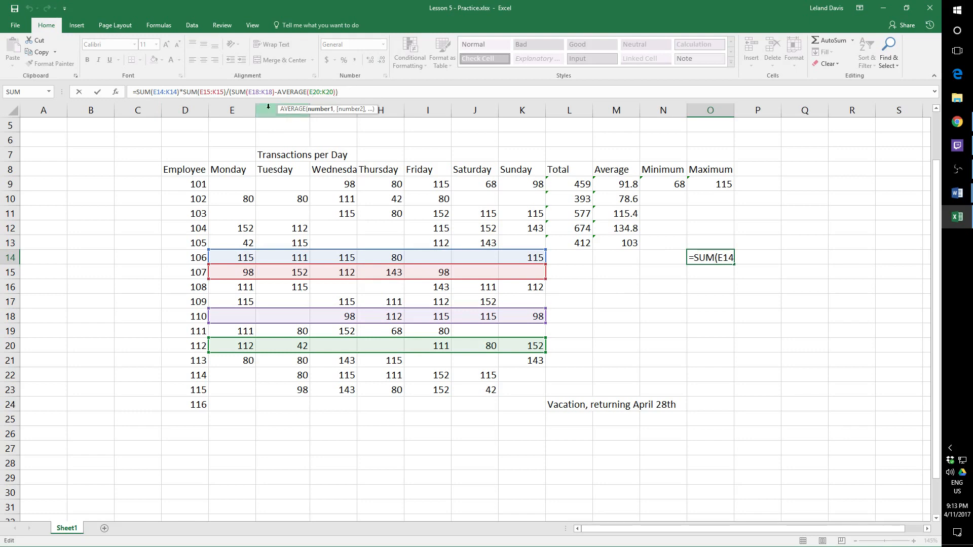
left_click(151, 93)
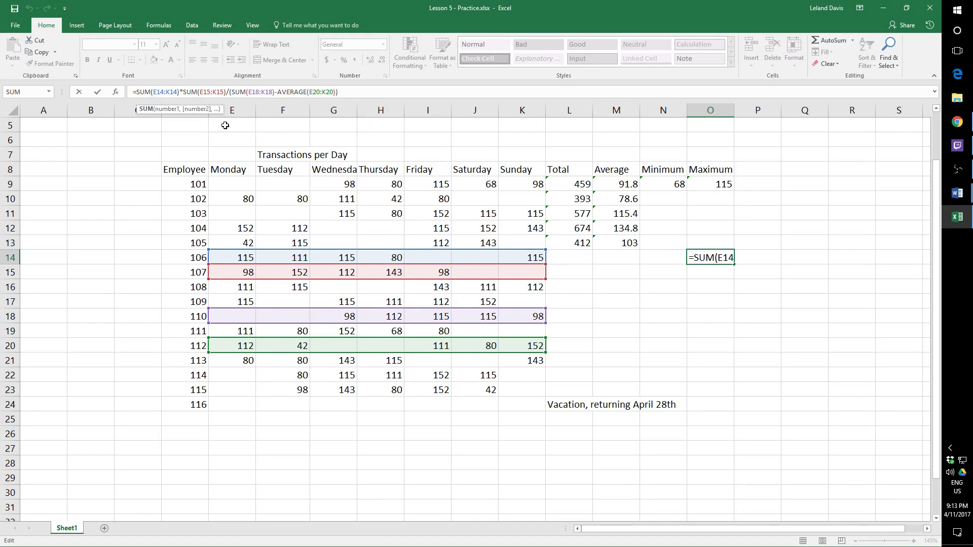
type("(")
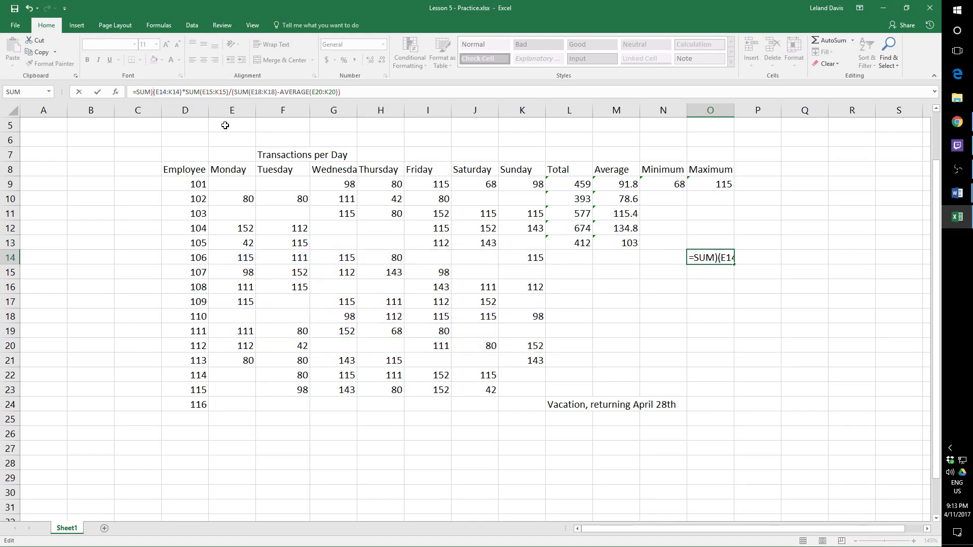
key("BackSpace")
type("(")
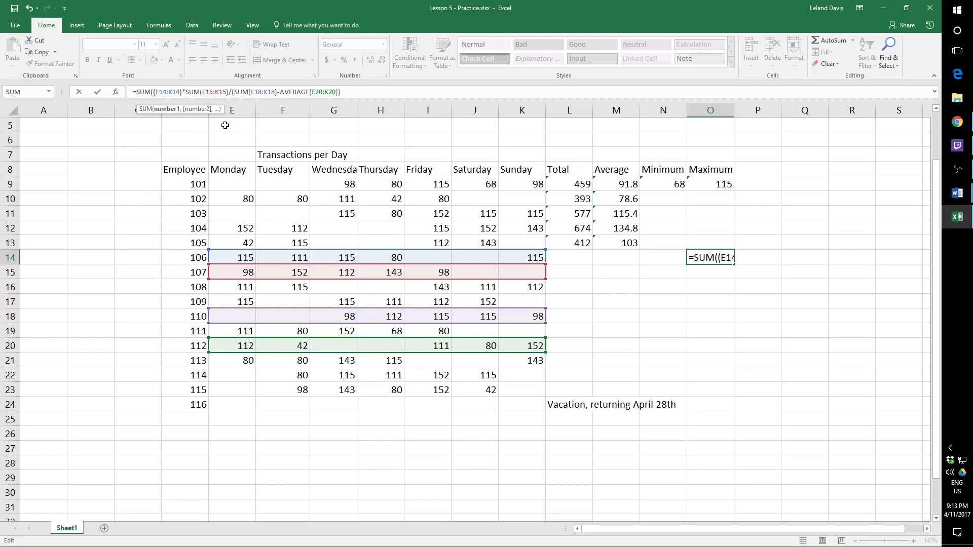
type("(")
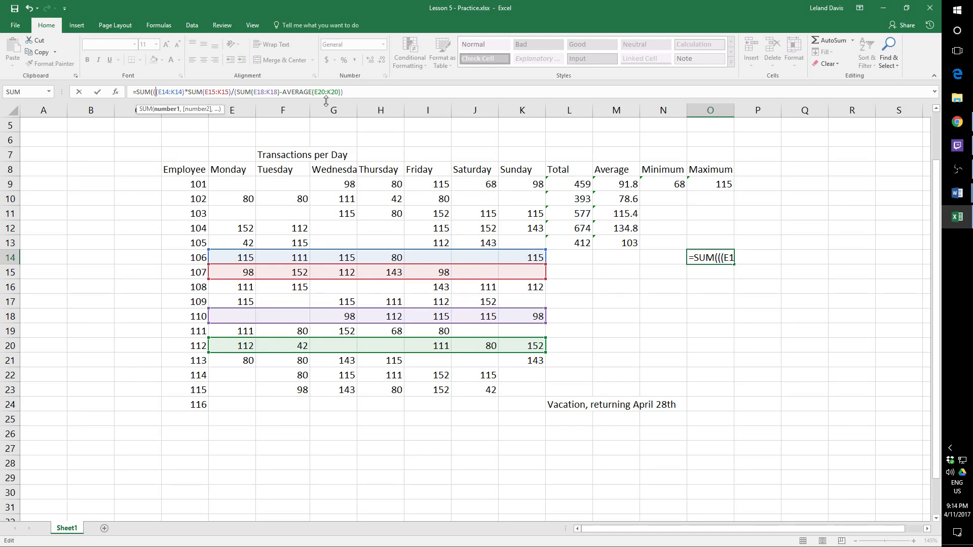
key("BackSpace")
key("BackSpace")
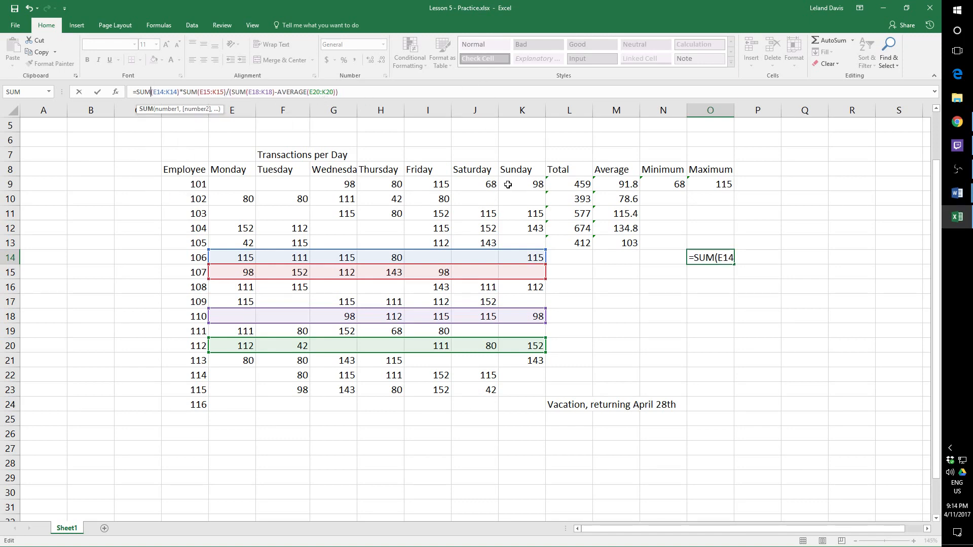
- Finish editing the O14 formula and clear the contents of cell O14
left_click(712, 320)
left_click(721, 261)
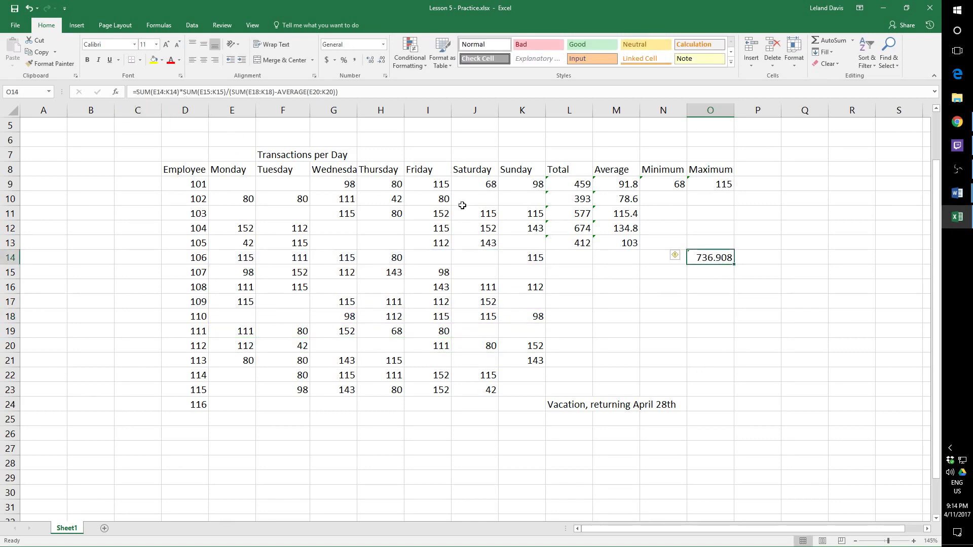
key("Delete")
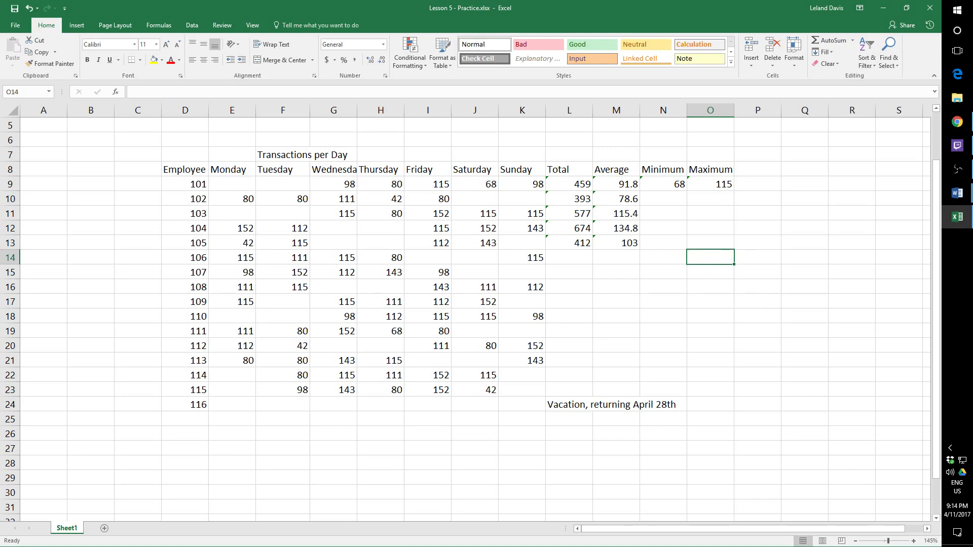
- Select the transactions table from D7 to N24, including the row with the vacation note
left_click(957, 192)
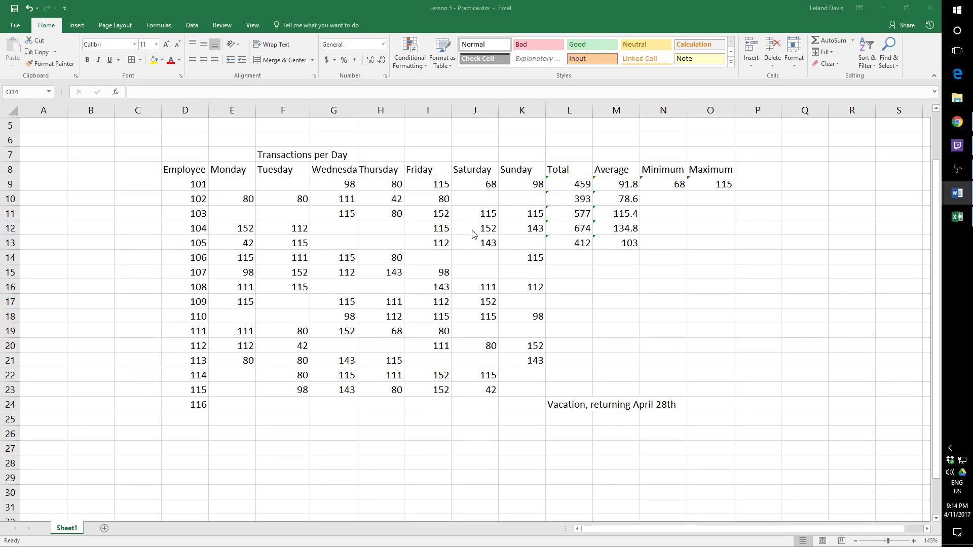
left_click(172, 150)
left_click_drag(172, 150, 695, 404)
left_click(652, 334)
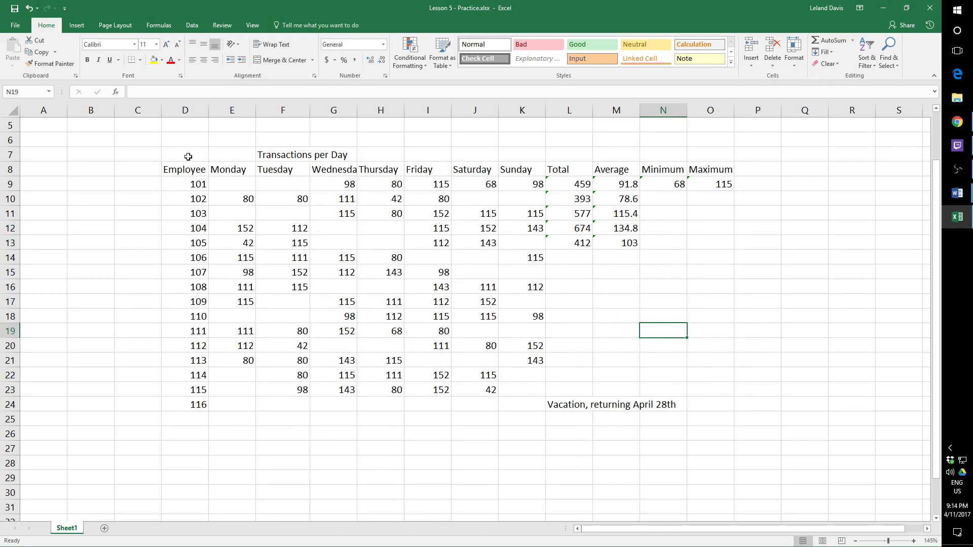
left_click_drag(179, 153, 706, 421)
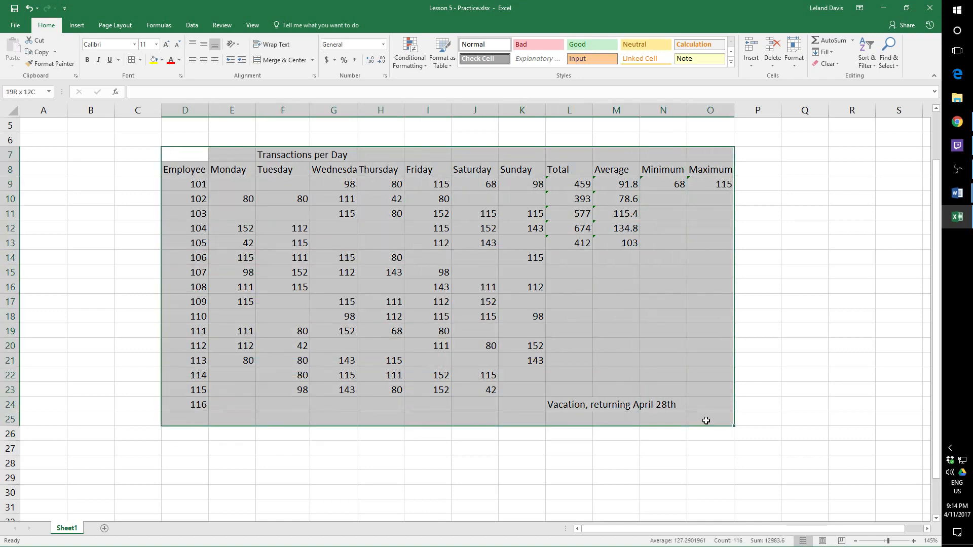
left_click_drag(177, 157, 691, 415)
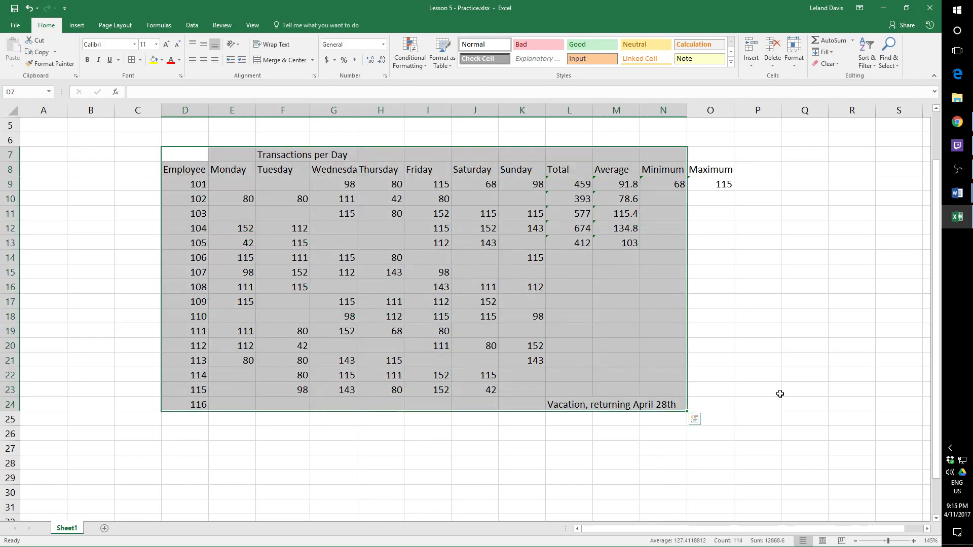